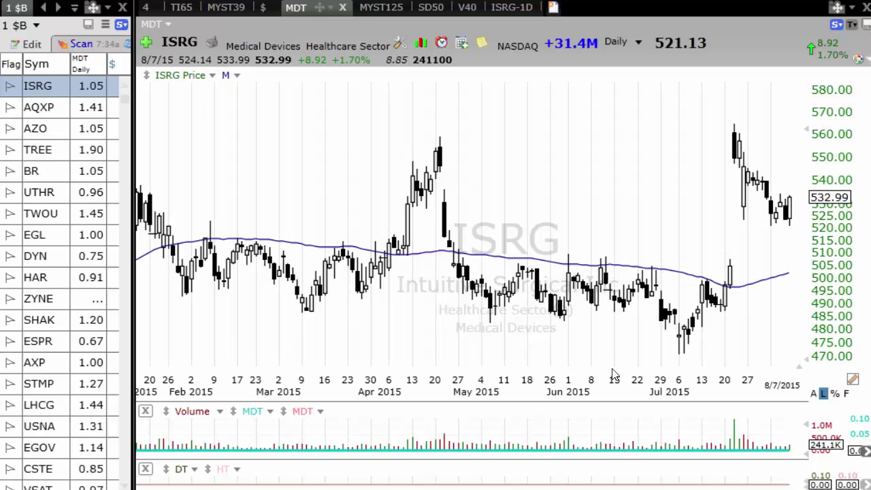
- Sort the widened scan list by the $ column with the largest losses first and display the PCLN daily chart
{"action": "left_click_drag", "start_coordinate": [134, 61], "coordinate": [269, 61]}
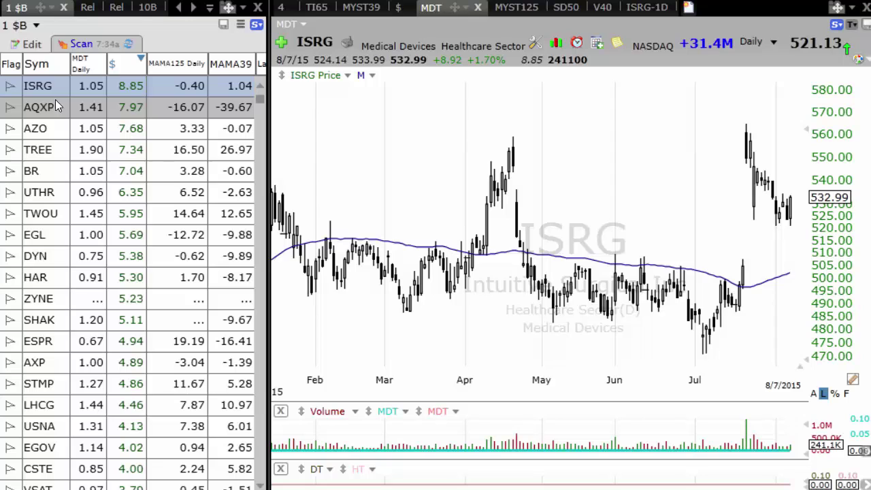
{"action": "left_click", "coordinate": [131, 70]}
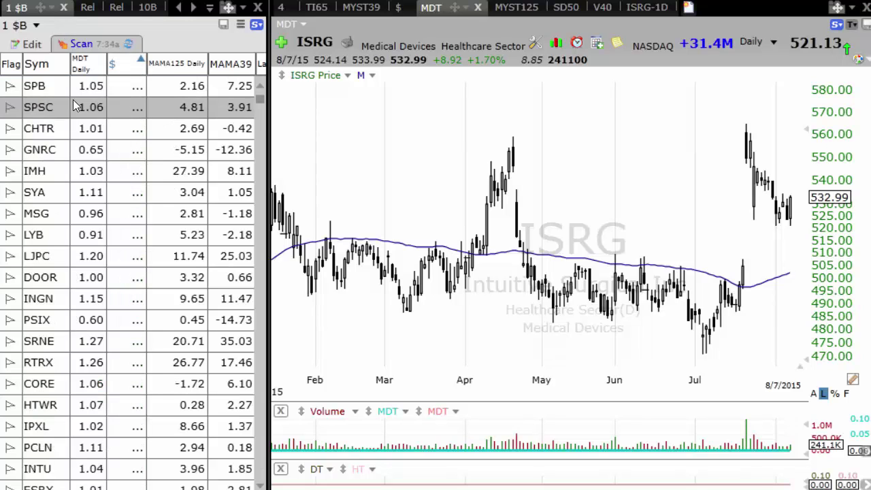
{"action": "left_click", "coordinate": [49, 88]}
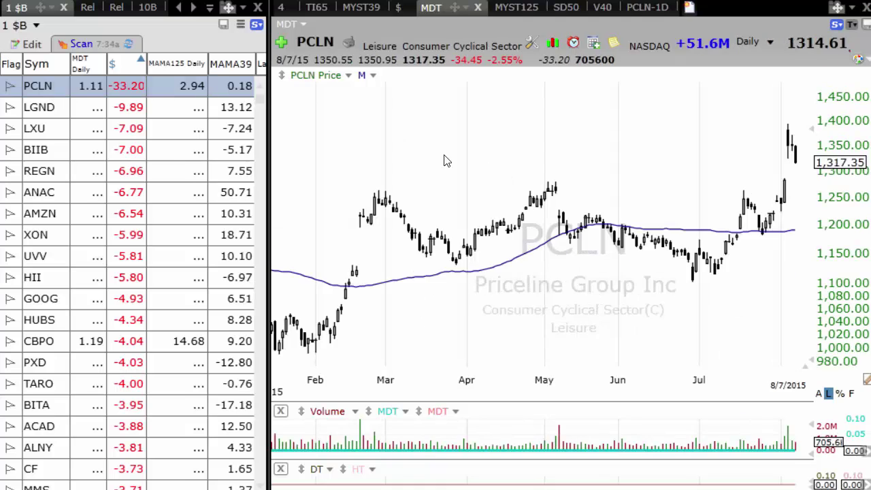
{"action": "scroll", "coordinate": [484, 147], "scroll_direction": "up", "scroll_amount": 5}
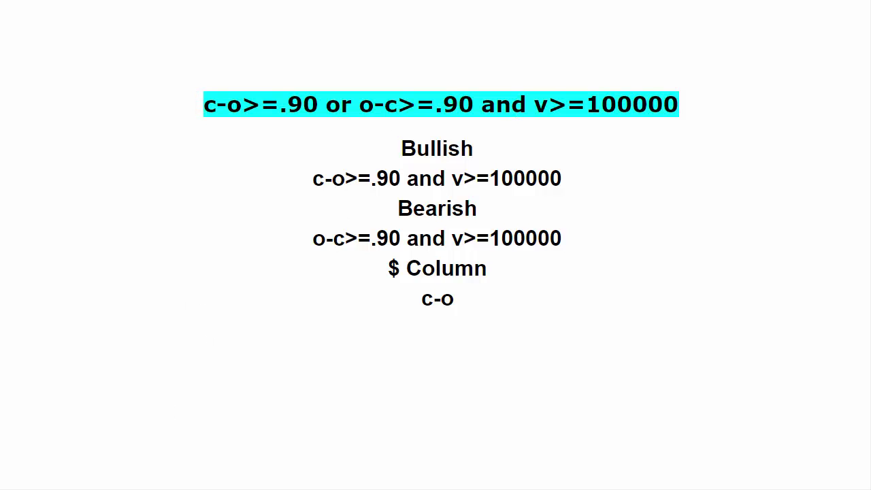
{"action": "left_click", "coordinate": [51, 457]}
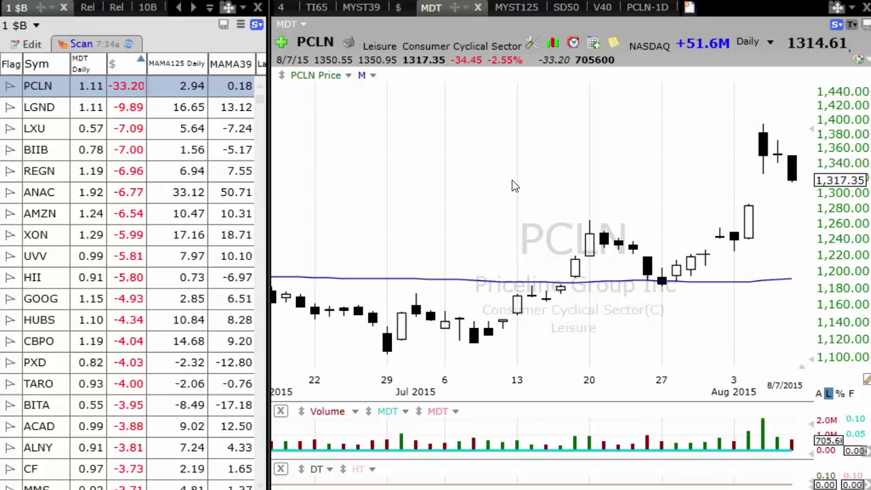
{"action": "scroll", "coordinate": [579, 233], "scroll_direction": "down", "scroll_amount": 1}
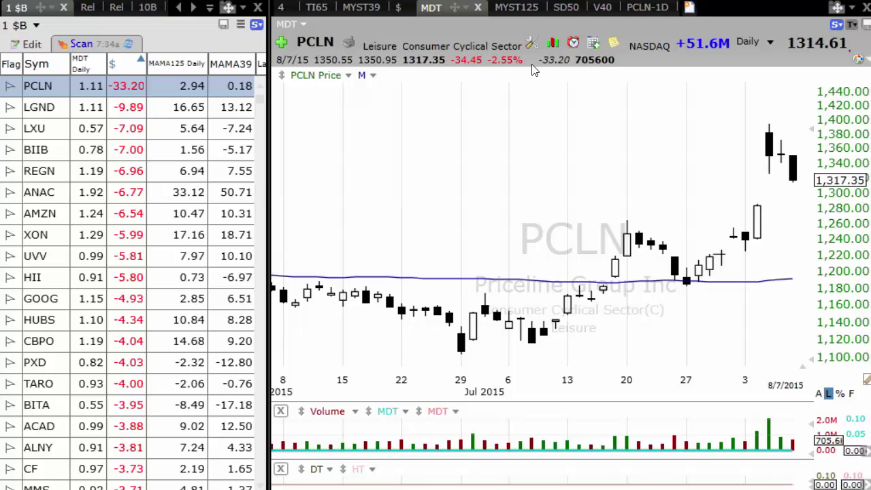
- Switch the PCLN chart to the 5 Minute timeframe and examine the intraday decline on Aug 7, 2015
{"action": "left_click", "coordinate": [758, 42]}
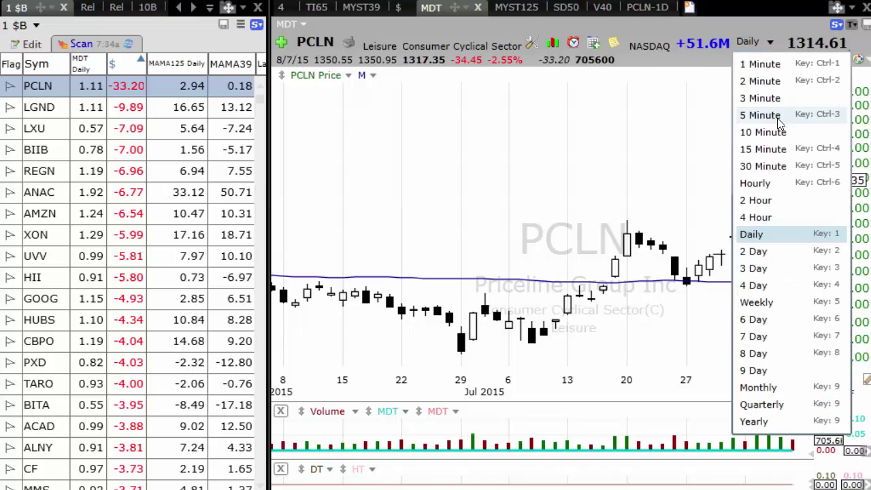
{"action": "left_click", "coordinate": [774, 120]}
{"action": "scroll", "coordinate": [647, 233], "scroll_direction": "down", "scroll_amount": 5}
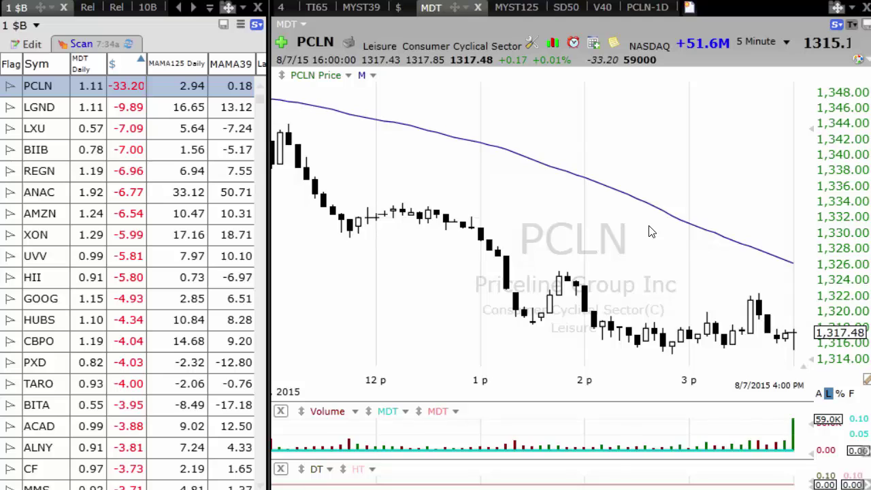
{"action": "scroll", "coordinate": [409, 168], "scroll_direction": "down", "scroll_amount": 3}
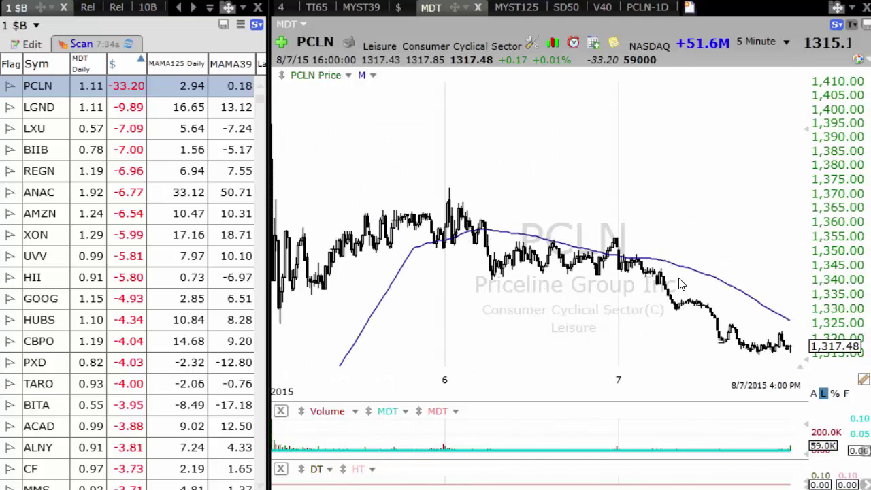
{"action": "scroll", "coordinate": [678, 283], "scroll_direction": "up", "scroll_amount": 3}
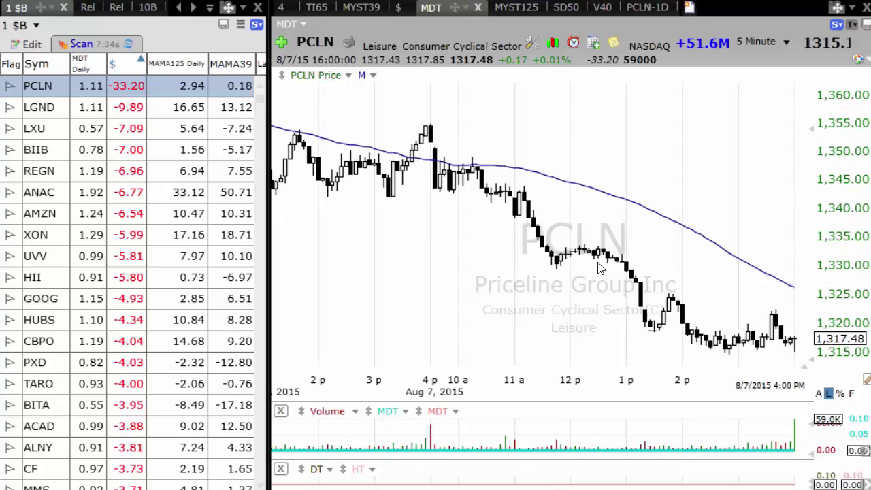
{"action": "left_click_drag", "start_coordinate": [620, 258], "coordinate": [483, 269]}
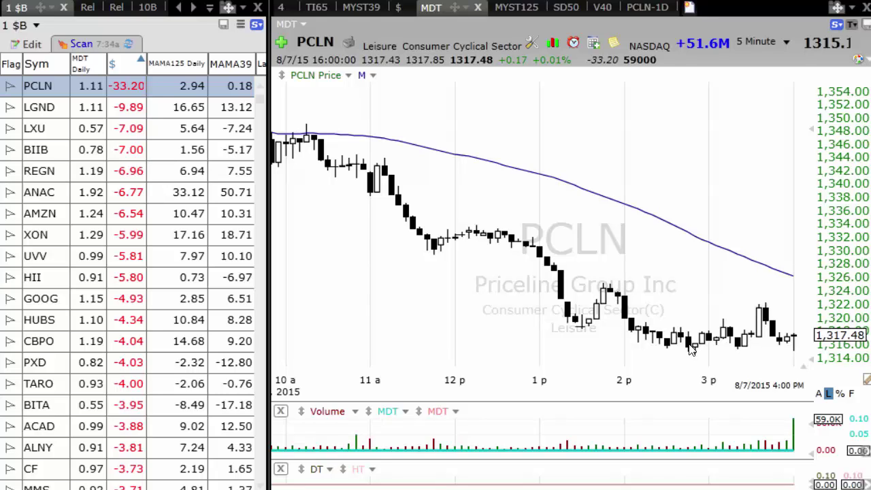
- Display LGND on the Daily timeframe and examine its most recent candles
{"action": "left_click", "coordinate": [64, 109]}
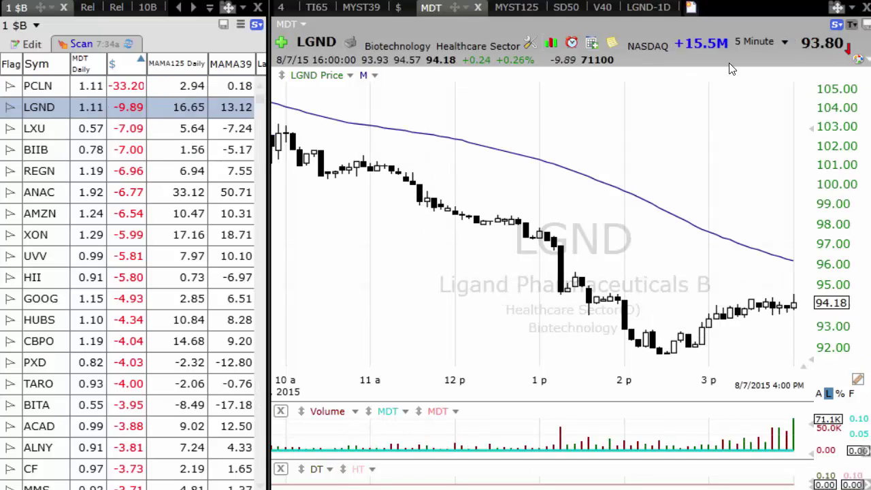
{"action": "left_click", "coordinate": [754, 42]}
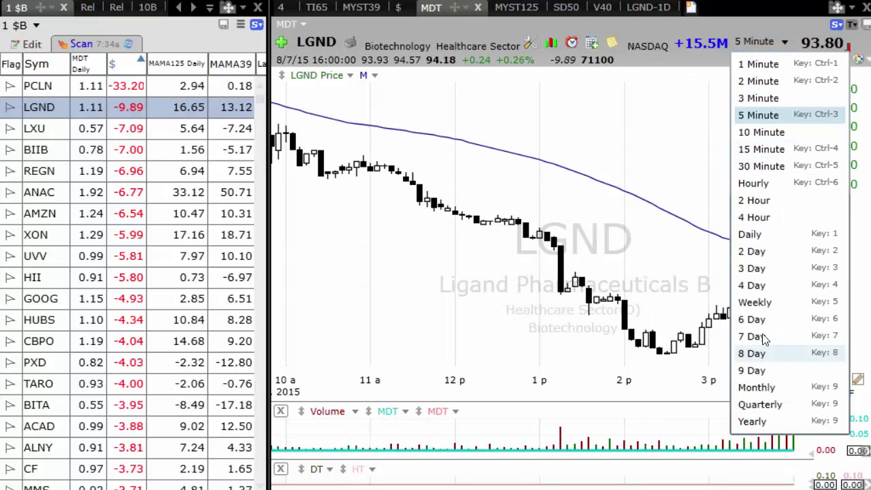
{"action": "left_click", "coordinate": [755, 235]}
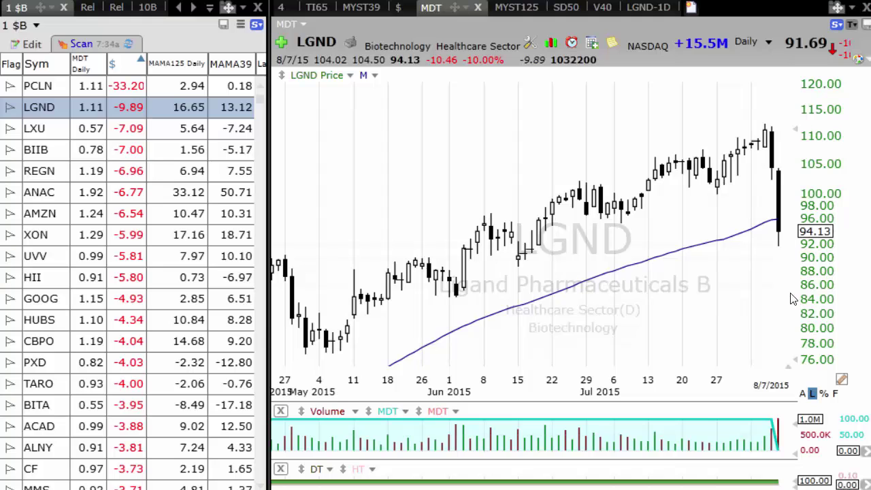
{"action": "scroll", "coordinate": [790, 300], "scroll_direction": "up", "scroll_amount": 3}
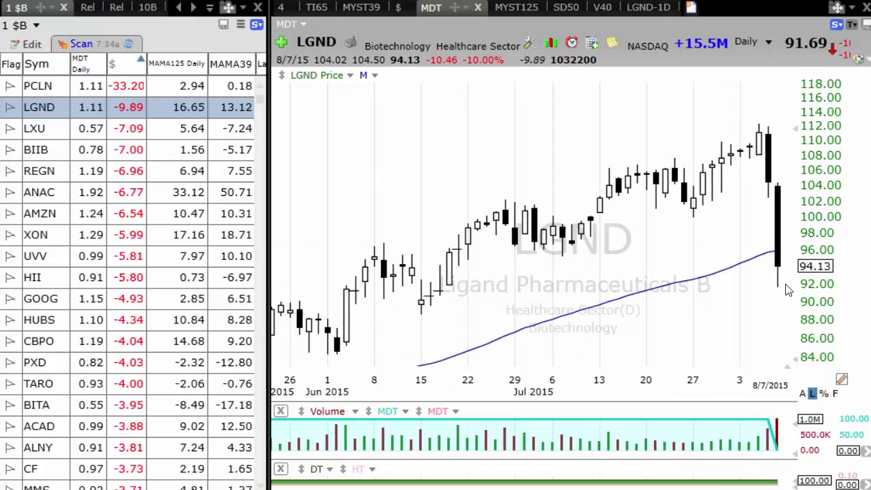
- Switch the LGND chart to the 5 Minute timeframe to examine the Aug 7 intraday drop
{"action": "left_click", "coordinate": [758, 44]}
{"action": "left_click", "coordinate": [755, 115]}
{"action": "scroll", "coordinate": [530, 187], "scroll_direction": "down", "scroll_amount": 2}
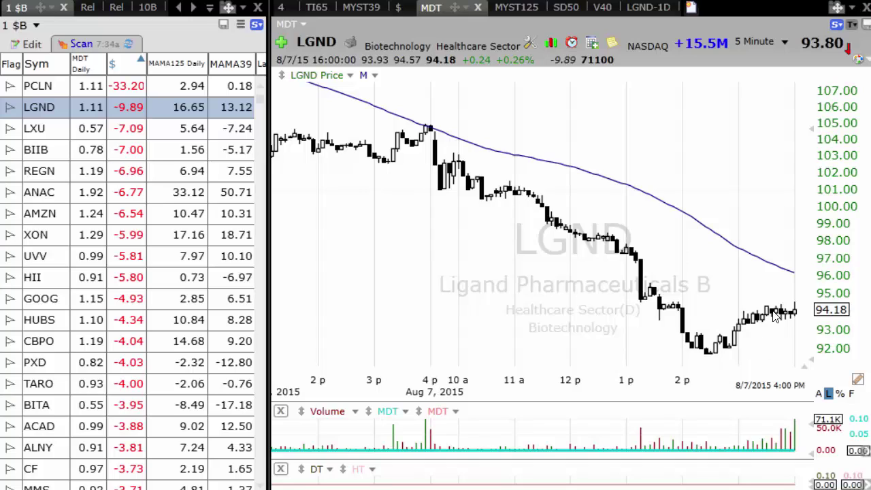
- Return the LGND chart to Daily and re-sort the scan list by the $ column with the largest gains first
{"action": "left_click", "coordinate": [774, 44]}
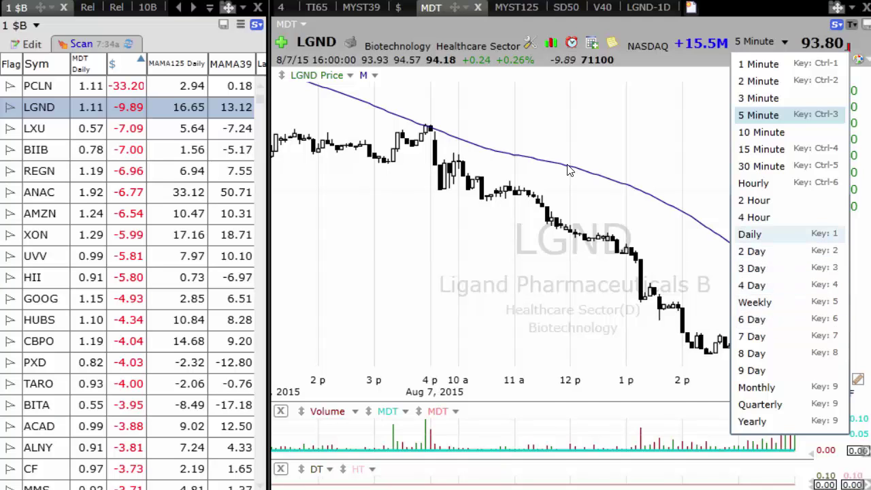
{"action": "left_click", "coordinate": [751, 234]}
{"action": "scroll", "coordinate": [612, 239], "scroll_direction": "down", "scroll_amount": 2}
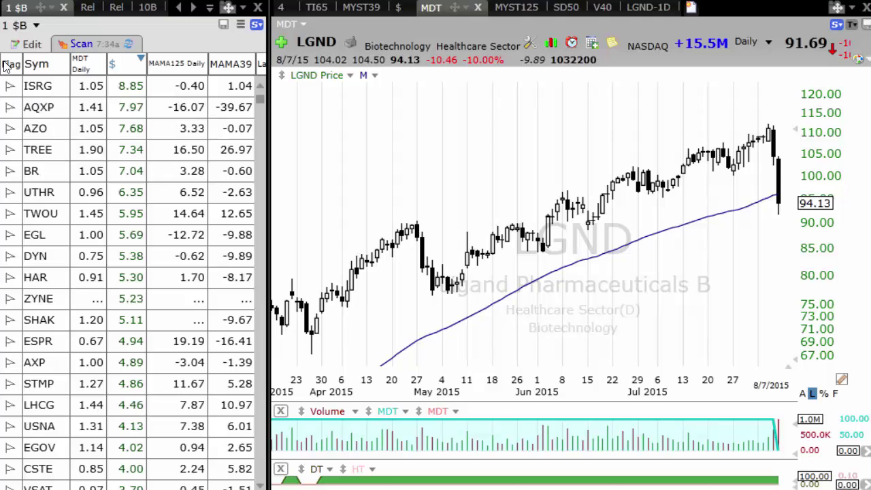
- Display AQXP on a 5 Minute chart beside a narrower scan list and trace its two intraday rallies
{"action": "left_click", "coordinate": [128, 114]}
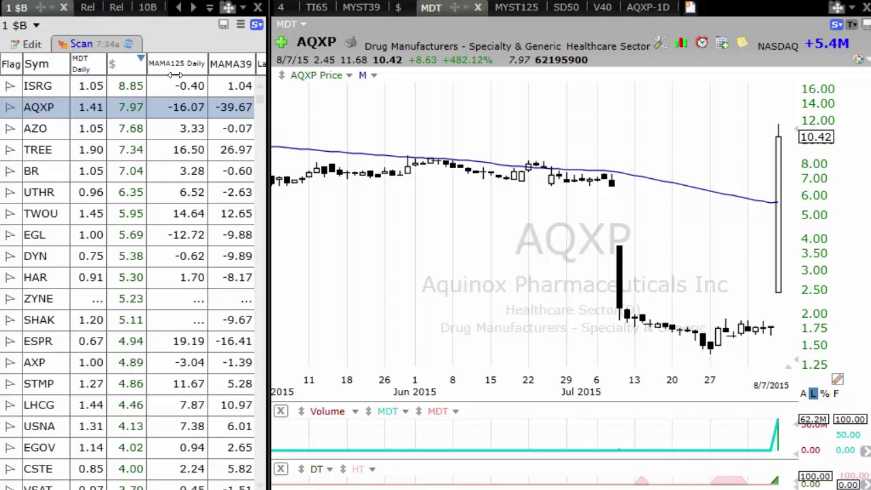
{"action": "left_click_drag", "start_coordinate": [269, 128], "coordinate": [141, 128]}
{"action": "left_click", "coordinate": [746, 42]}
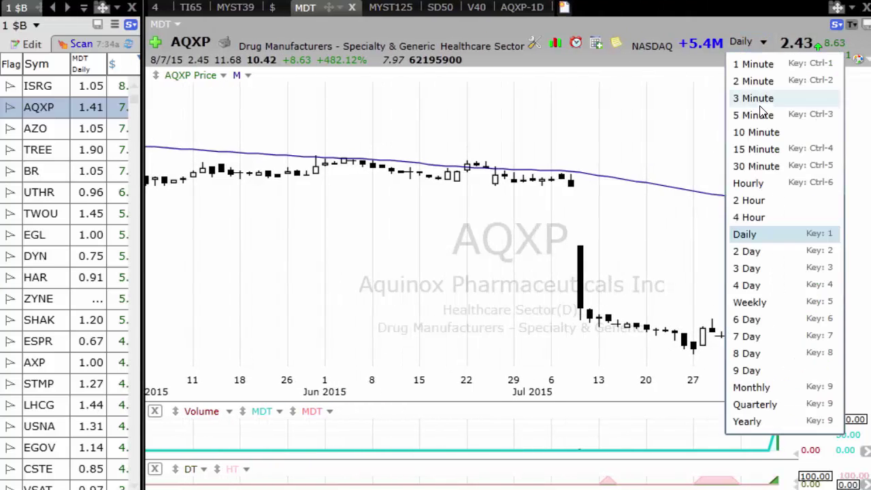
{"action": "left_click", "coordinate": [757, 115]}
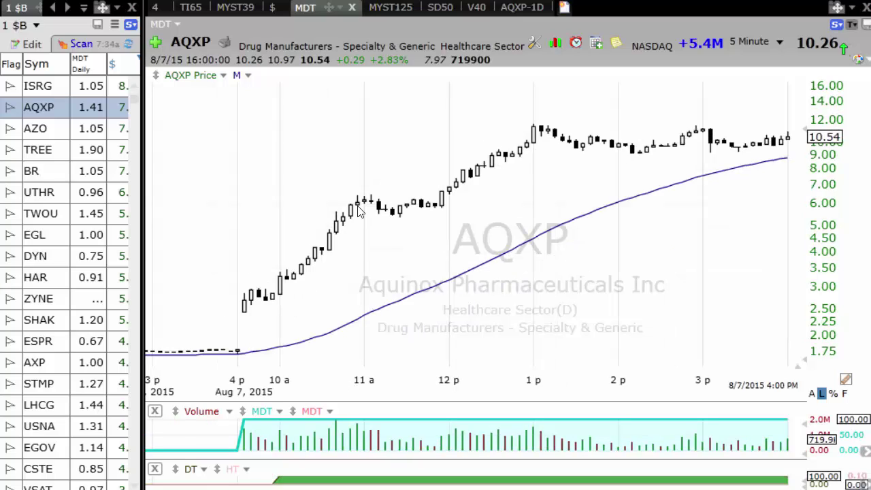
{"action": "left_click_drag", "start_coordinate": [243, 307], "coordinate": [313, 249]}
{"action": "left_click_drag", "start_coordinate": [442, 205], "coordinate": [534, 133]}
- Return to the Daily timeframe and review the charts of AZO, TREE, BR and UTHR from the scan list
{"action": "left_click", "coordinate": [769, 41]}
{"action": "left_click", "coordinate": [761, 238]}
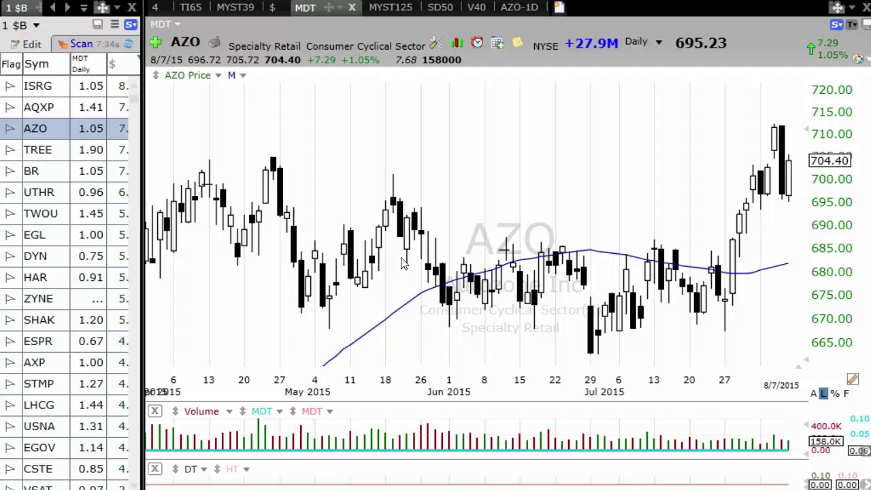
{"action": "left_click", "coordinate": [52, 151]}
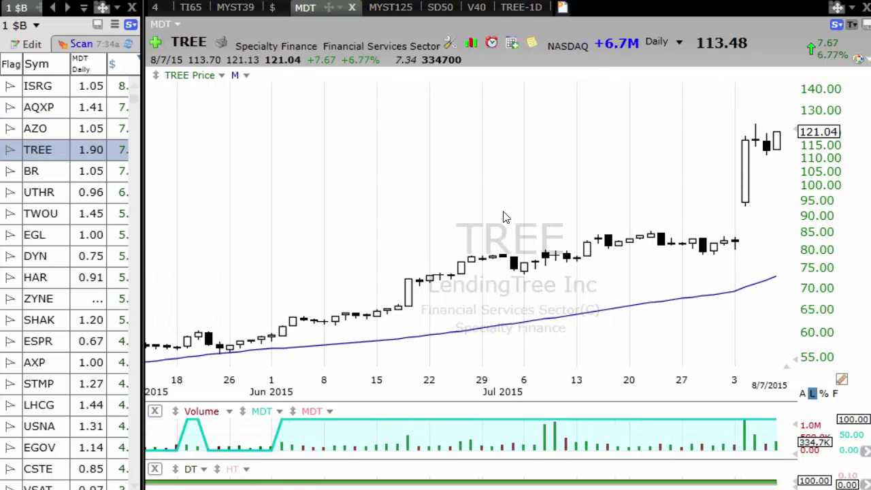
{"action": "left_click", "coordinate": [58, 180]}
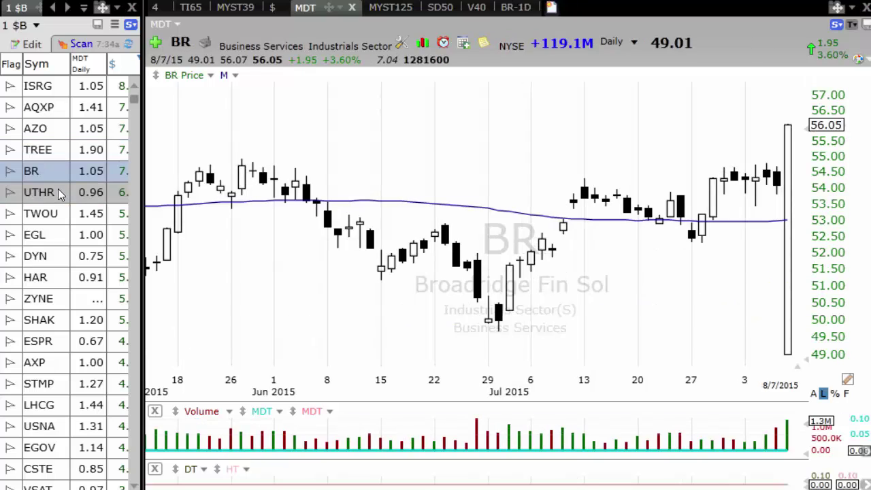
{"action": "left_click", "coordinate": [58, 189]}
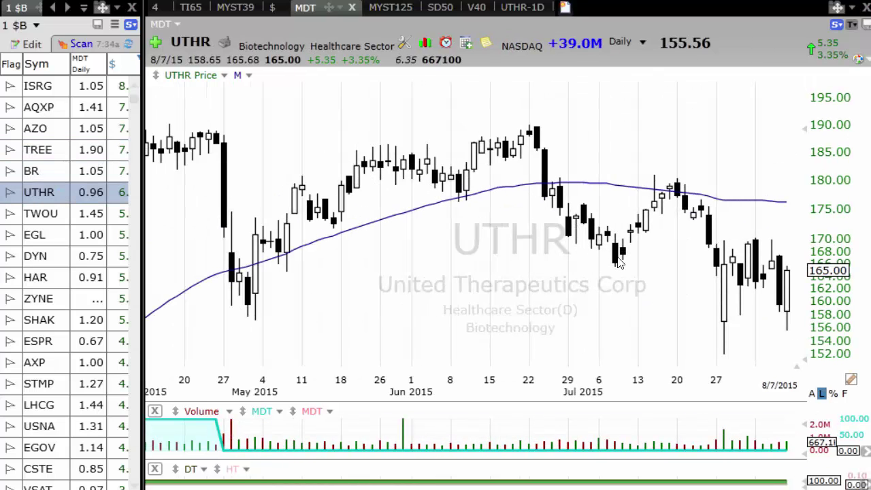
{"action": "scroll", "coordinate": [631, 259], "scroll_direction": "up", "scroll_amount": 1}
{"action": "scroll", "coordinate": [544, 255], "scroll_direction": "down", "scroll_amount": 2}
- Review the daily charts of TWOU, EGL and DYN from the scan list
{"action": "left_click", "coordinate": [79, 215]}
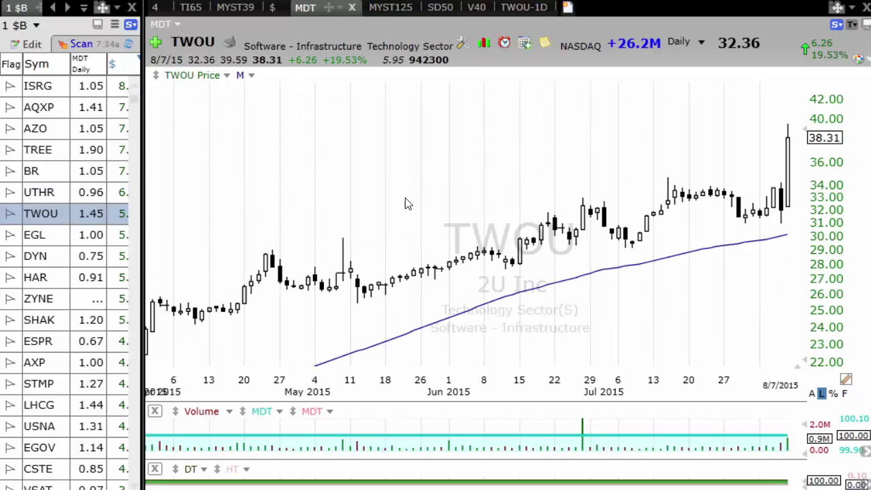
{"action": "scroll", "coordinate": [394, 217], "scroll_direction": "up", "scroll_amount": 2}
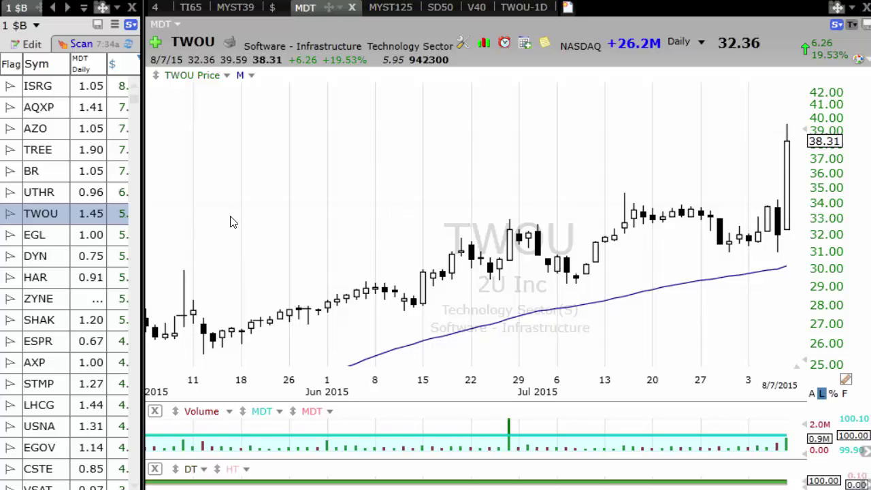
{"action": "left_click", "coordinate": [56, 240]}
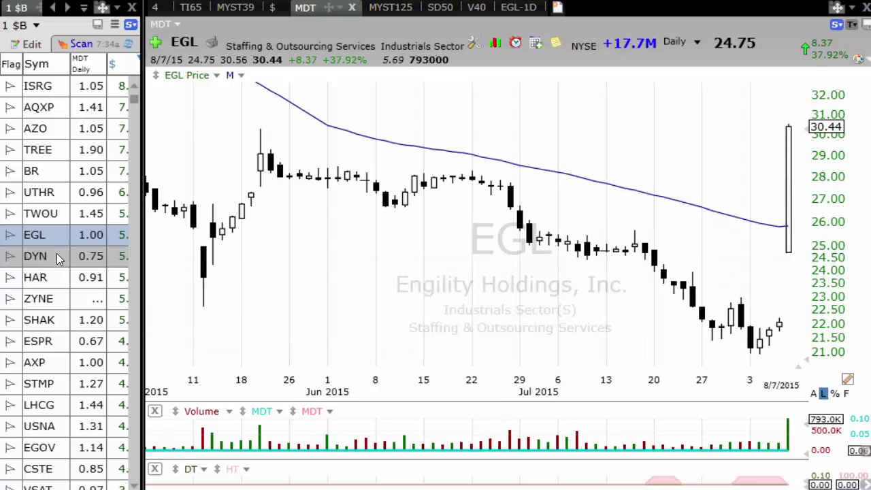
{"action": "key", "text": "Down"}
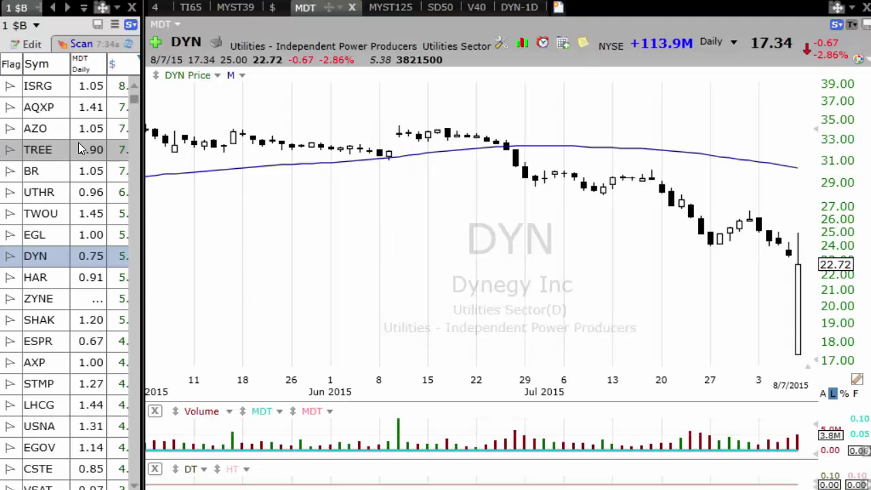
- Widen the scan list to show the full $ column and review the daily charts of ISRG, AQXP and AZO
{"action": "left_click_drag", "start_coordinate": [141, 134], "coordinate": [216, 134]}
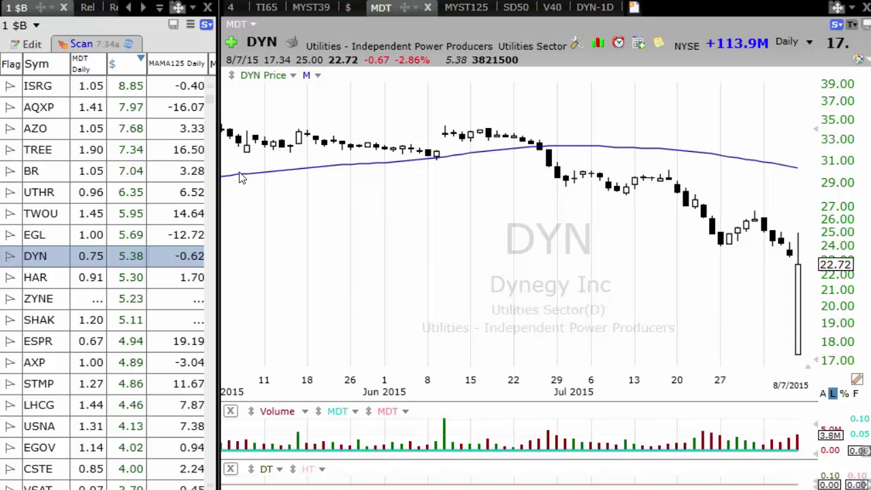
{"action": "left_click_drag", "start_coordinate": [218, 171], "coordinate": [197, 170]}
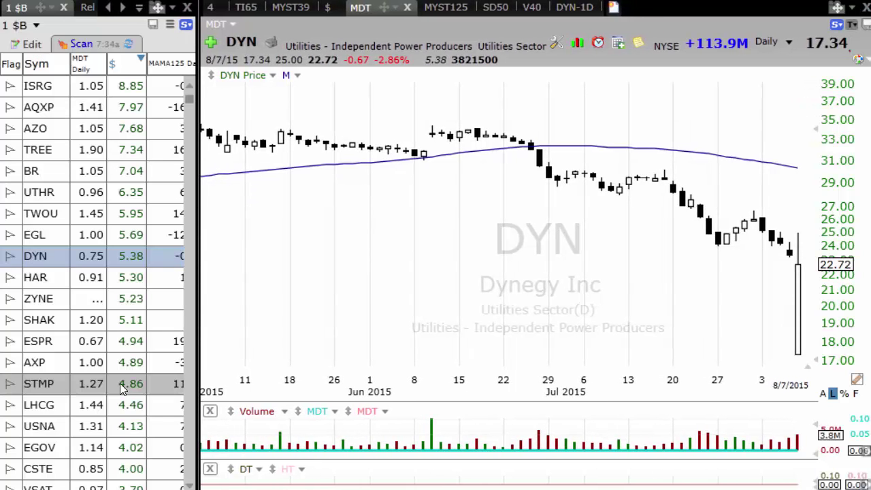
{"action": "left_click", "coordinate": [39, 87]}
{"action": "scroll", "coordinate": [553, 145], "scroll_direction": "down", "scroll_amount": 1}
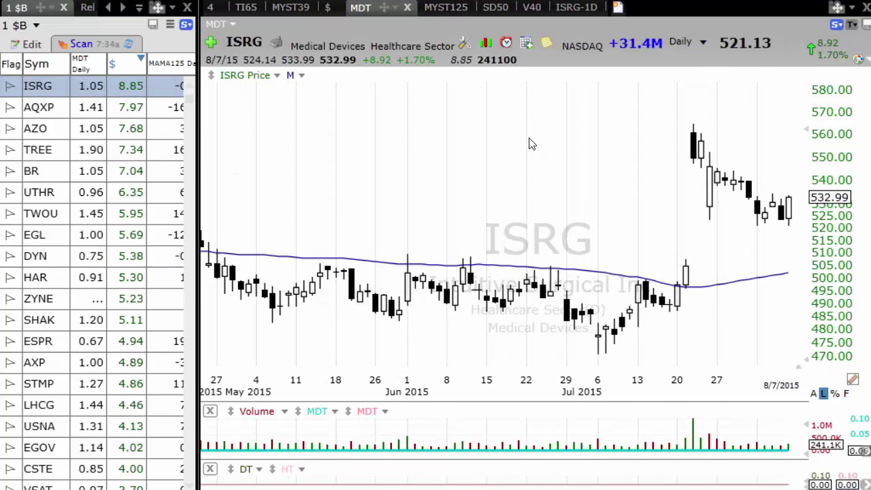
{"action": "left_click", "coordinate": [103, 108]}
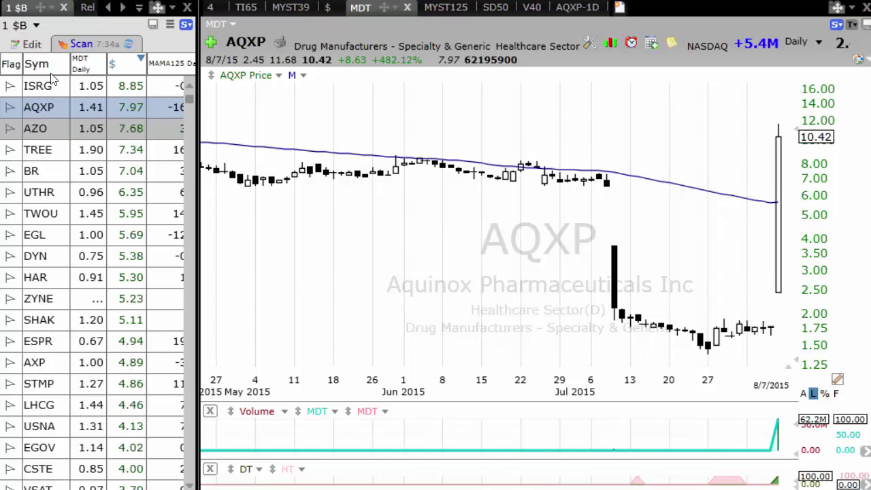
{"action": "key", "text": "Down"}
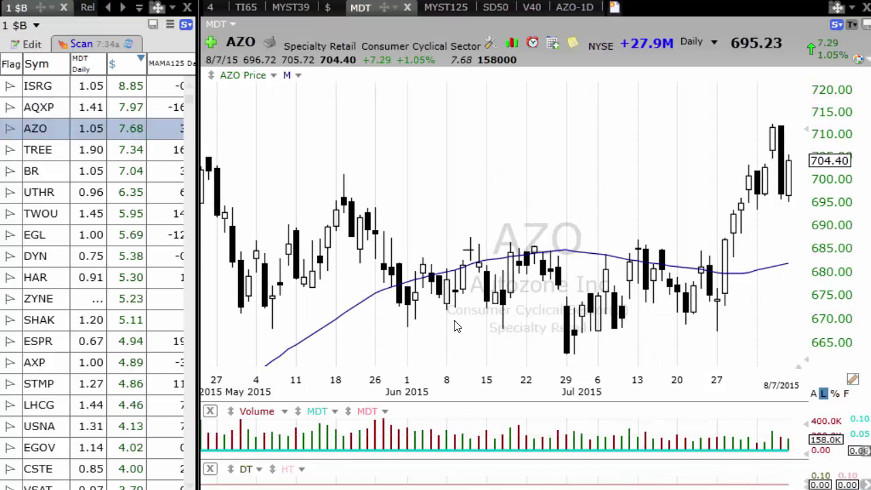
{"action": "scroll", "coordinate": [456, 327], "scroll_direction": "down", "scroll_amount": 1}
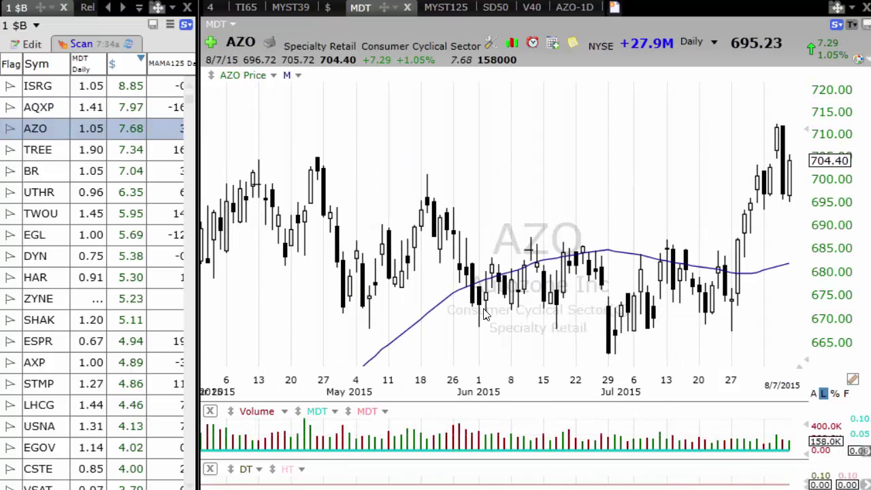
- Narrow the scan list to enlarge the AZO daily chart with its price history since late January 2015
{"action": "left_click", "coordinate": [737, 280]}
{"action": "left_click_drag", "start_coordinate": [737, 279], "coordinate": [736, 279]}
{"action": "scroll", "coordinate": [612, 231], "scroll_direction": "down", "scroll_amount": 3}
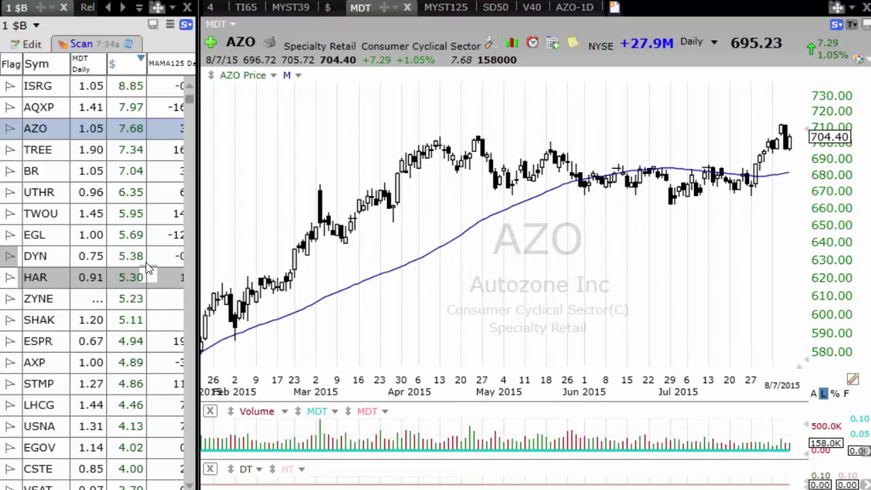
{"action": "left_click_drag", "start_coordinate": [196, 225], "coordinate": [127, 229]}
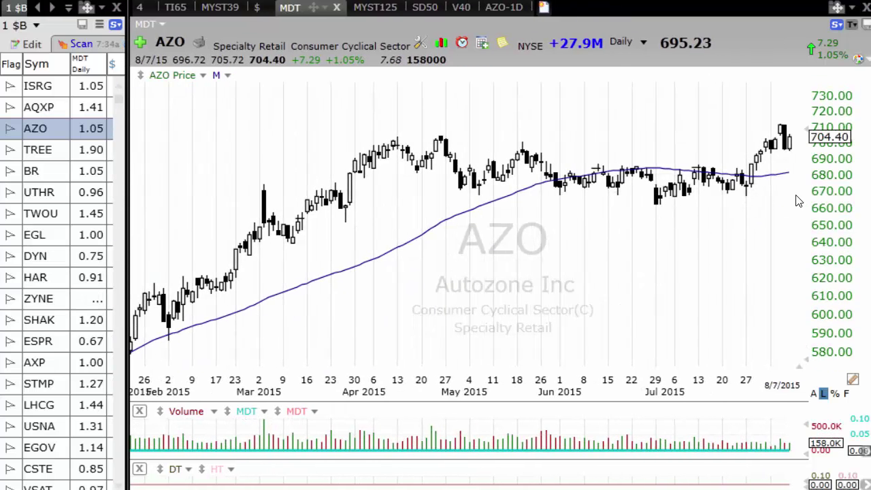
- Measure AZO's daily rally from the 7/28/15 bar to the 8/6/15 bar and examine where the breakout begins
{"action": "left_click", "coordinate": [751, 178]}
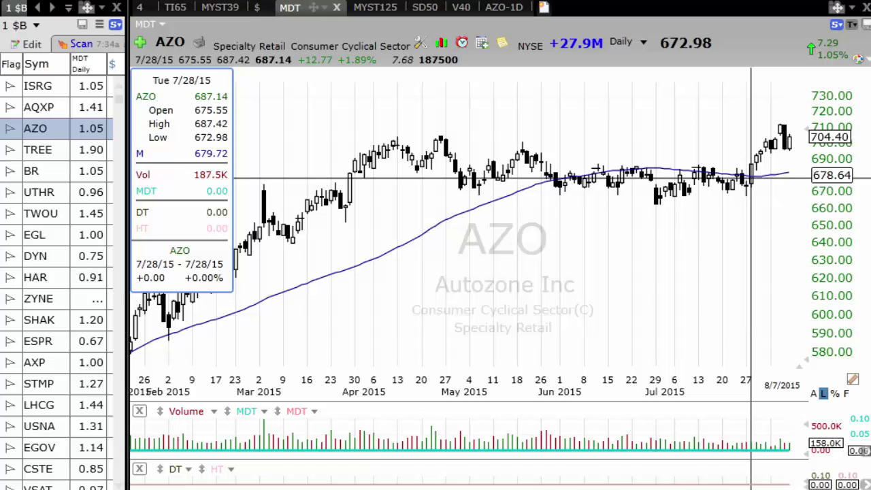
{"action": "left_click", "coordinate": [751, 178]}
{"action": "left_click", "coordinate": [753, 169]}
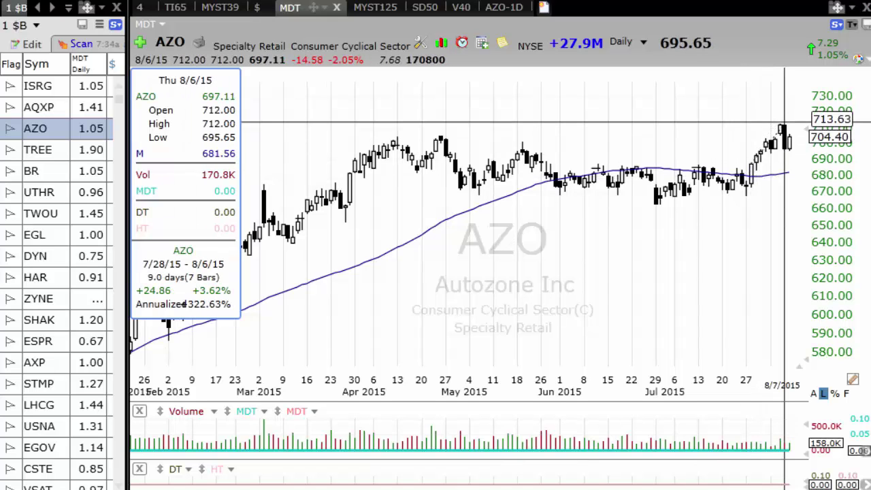
{"action": "left_click", "coordinate": [760, 163]}
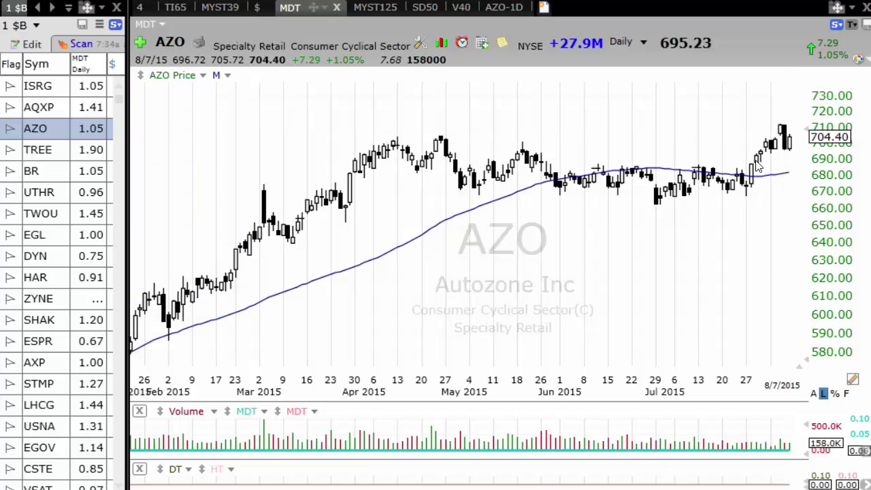
{"action": "scroll", "coordinate": [746, 187], "scroll_direction": "up", "scroll_amount": 2}
{"action": "scroll", "coordinate": [749, 191], "scroll_direction": "down", "scroll_amount": 2}
{"action": "left_click", "coordinate": [751, 185]}
{"action": "left_click", "coordinate": [272, 196]}
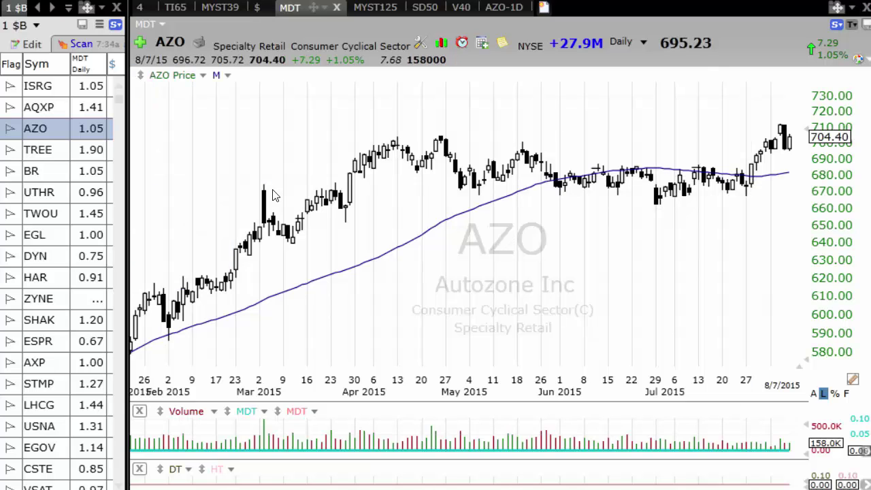
- Review the daily charts of TREE, BR, UTHR, TWOU and EGL from the scan list
{"action": "left_click", "coordinate": [30, 158]}
{"action": "scroll", "coordinate": [507, 257], "scroll_direction": "up", "scroll_amount": 2}
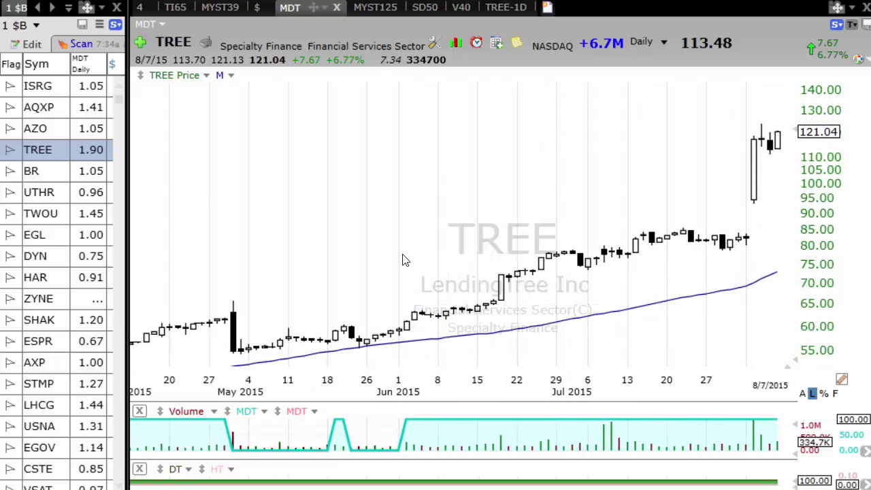
{"action": "left_click", "coordinate": [44, 172]}
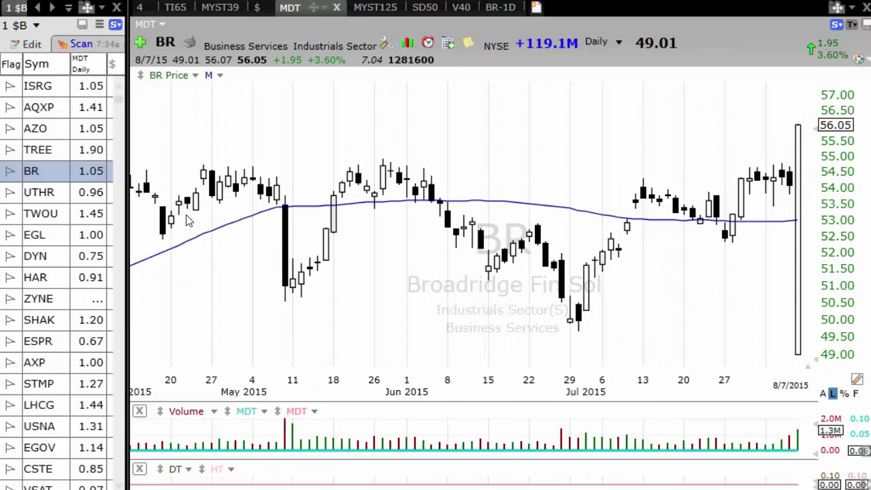
{"action": "left_click", "coordinate": [80, 196]}
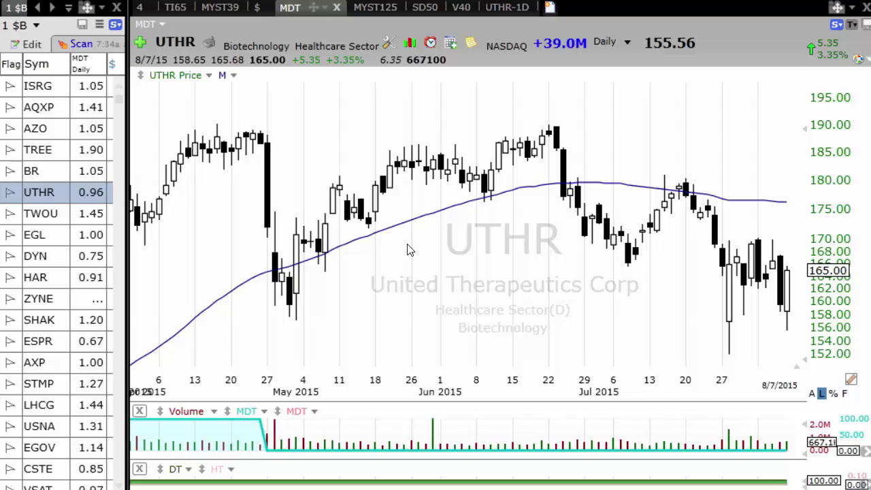
{"action": "scroll", "coordinate": [407, 250], "scroll_direction": "down", "scroll_amount": 1}
{"action": "scroll", "coordinate": [439, 255], "scroll_direction": "up", "scroll_amount": 1}
{"action": "left_click", "coordinate": [102, 215]}
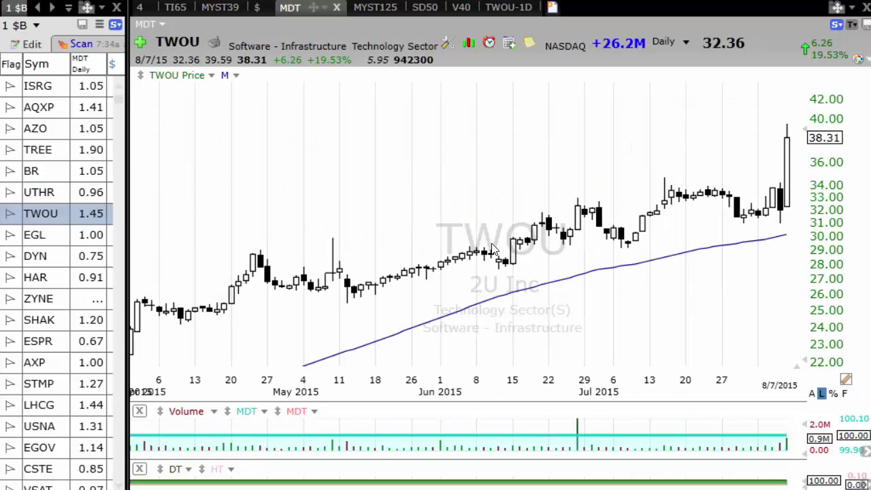
{"action": "left_click", "coordinate": [91, 234]}
- Display ISRG's daily chart and inspect the 7/20/15 bar that precedes its July gap up
{"action": "left_click", "coordinate": [74, 93]}
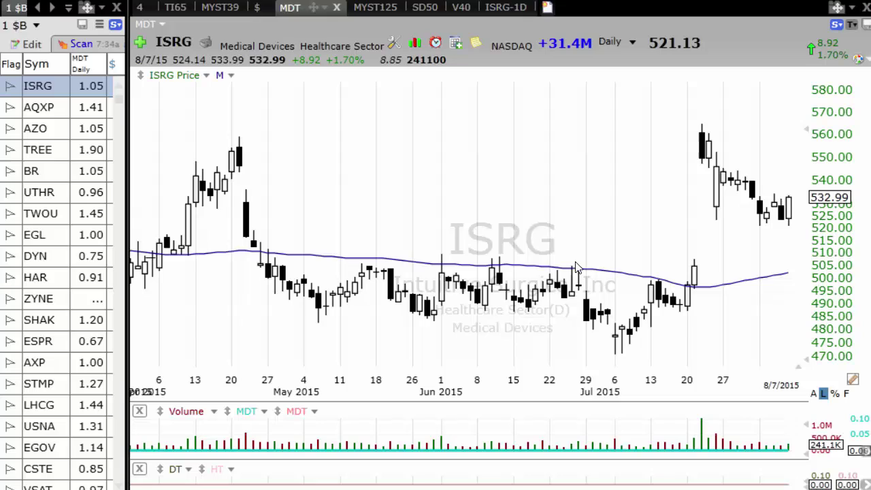
{"action": "left_click", "coordinate": [686, 296]}
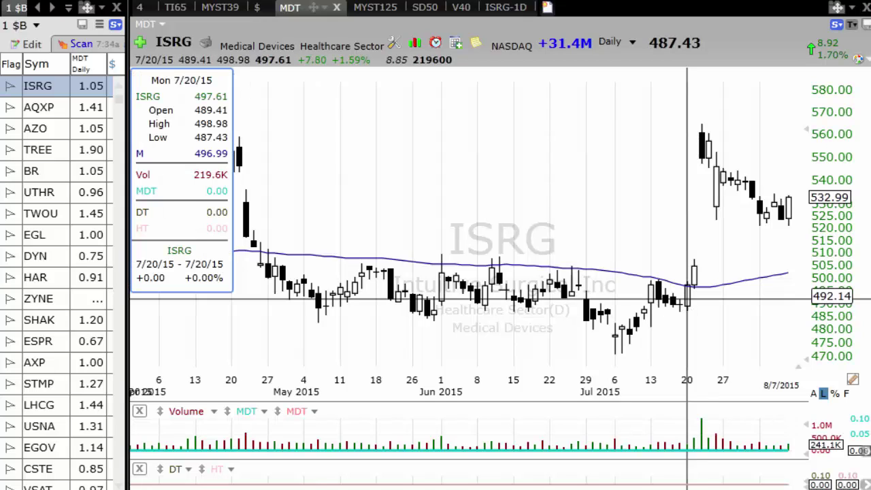
{"action": "left_click", "coordinate": [686, 296]}
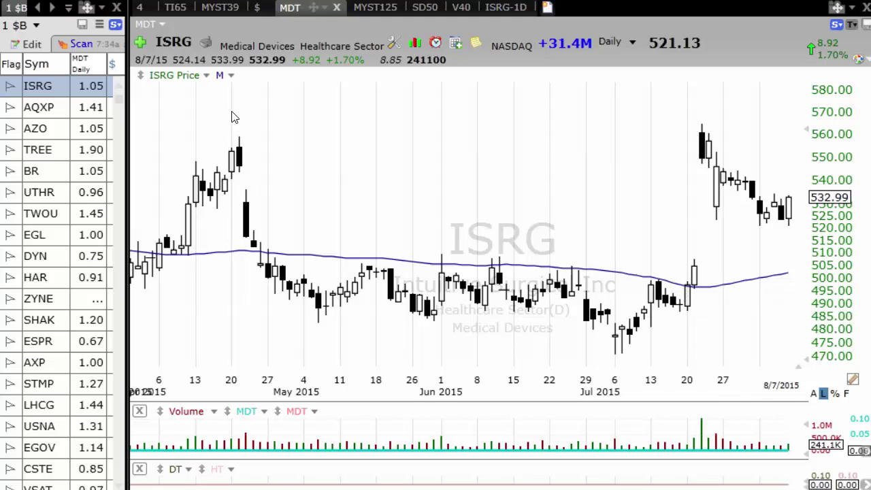
{"action": "left_click", "coordinate": [687, 300]}
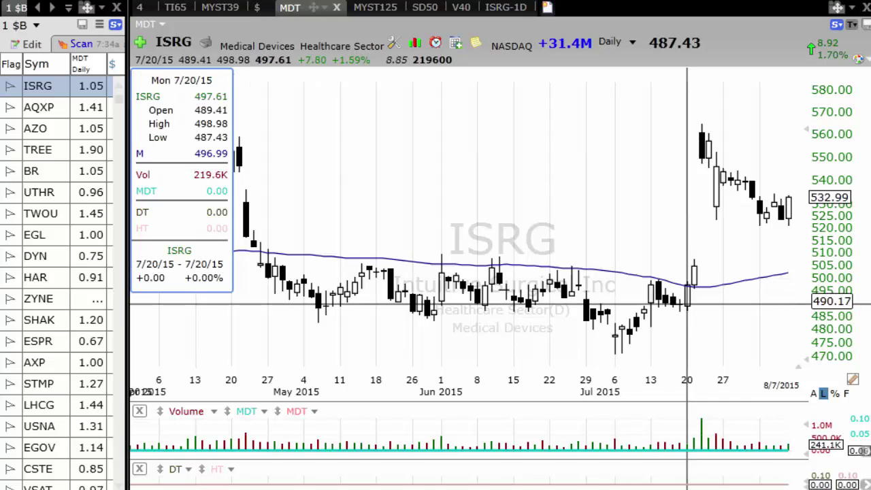
{"action": "left_click", "coordinate": [687, 301]}
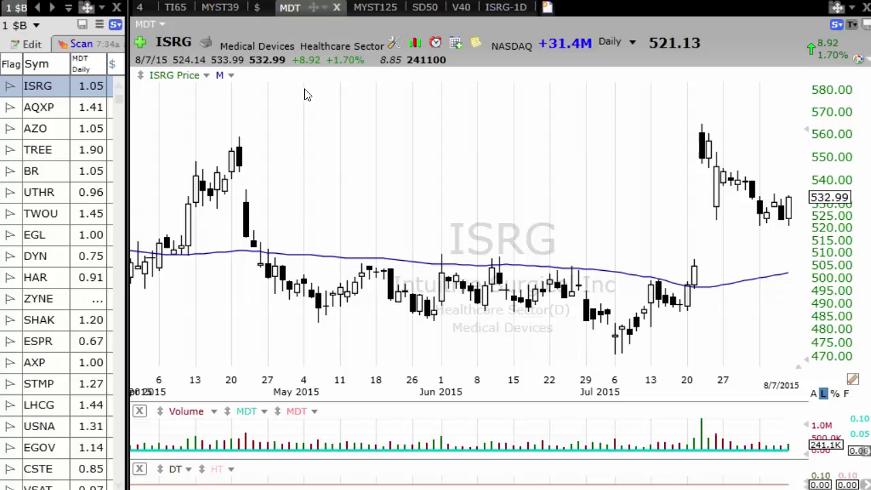
- Review the daily charts of AQXP, AZO, TREE, BR, UTHR and TWOU in scan-list order
{"action": "left_click", "coordinate": [51, 109]}
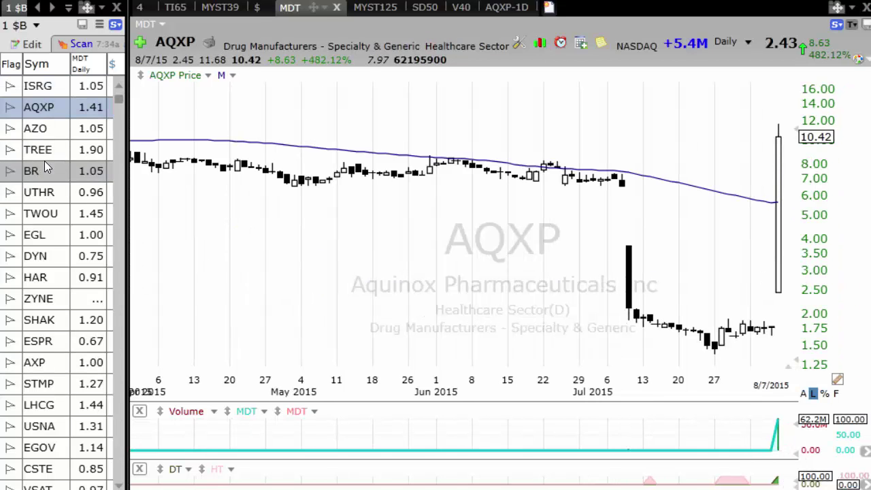
{"action": "left_click", "coordinate": [63, 128]}
{"action": "left_click", "coordinate": [61, 155]}
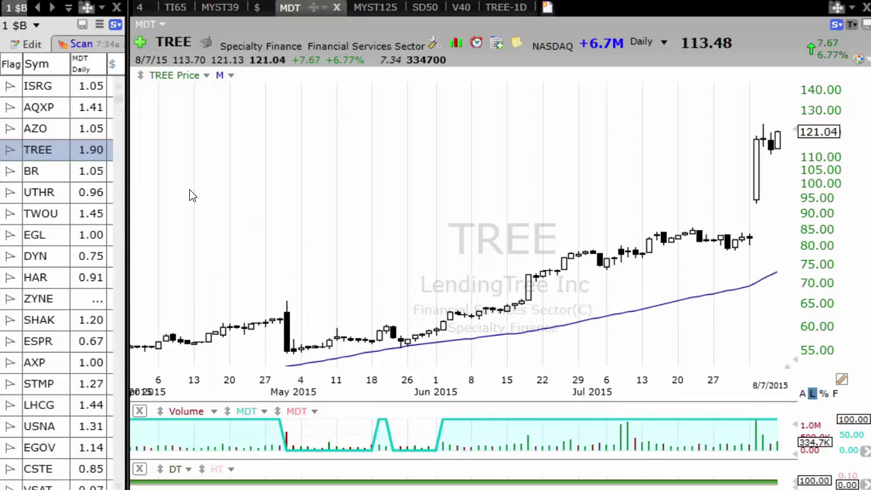
{"action": "left_click", "coordinate": [44, 173]}
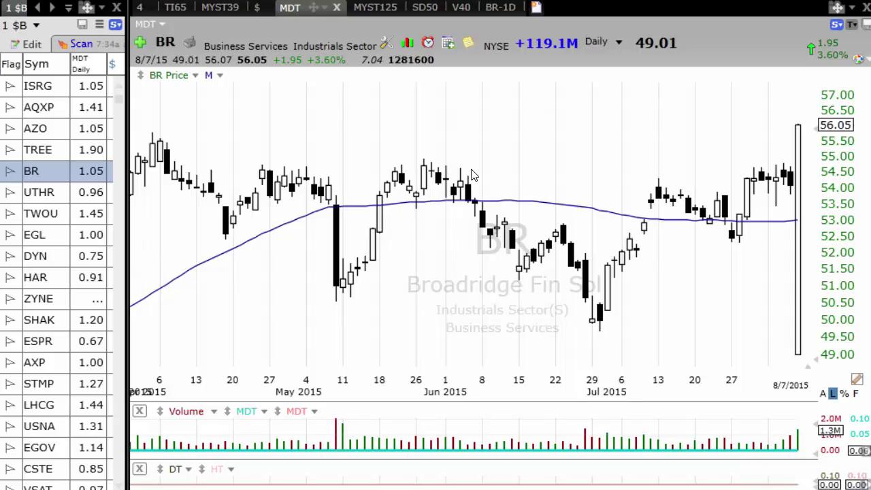
{"action": "left_click", "coordinate": [81, 195]}
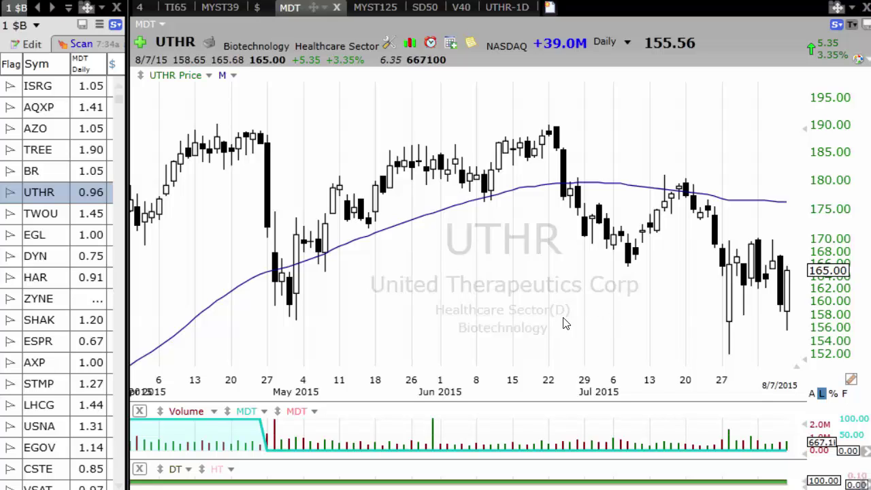
{"action": "left_click", "coordinate": [109, 216]}
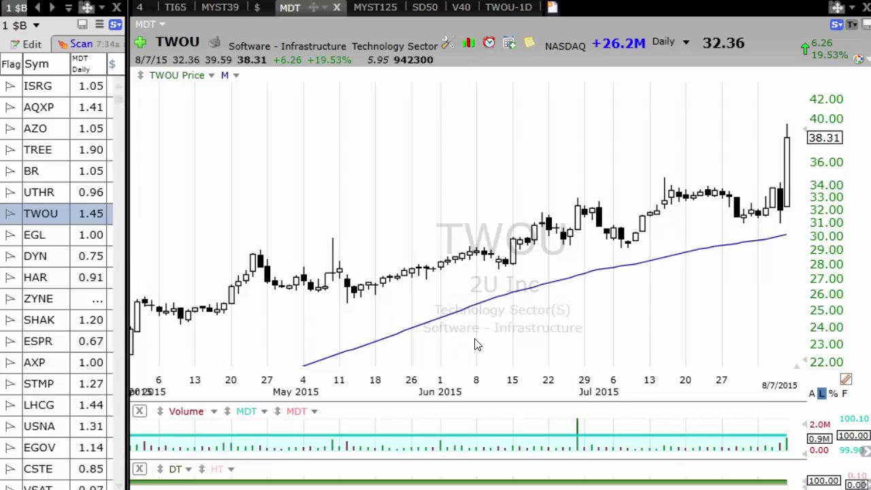
- Step through the daily charts from EGL to AXP in the scan list, including DYN, ZYNE and SHAK
{"action": "key", "text": "Down"}
{"action": "key", "text": "Down"}
{"action": "key", "text": "Down"}
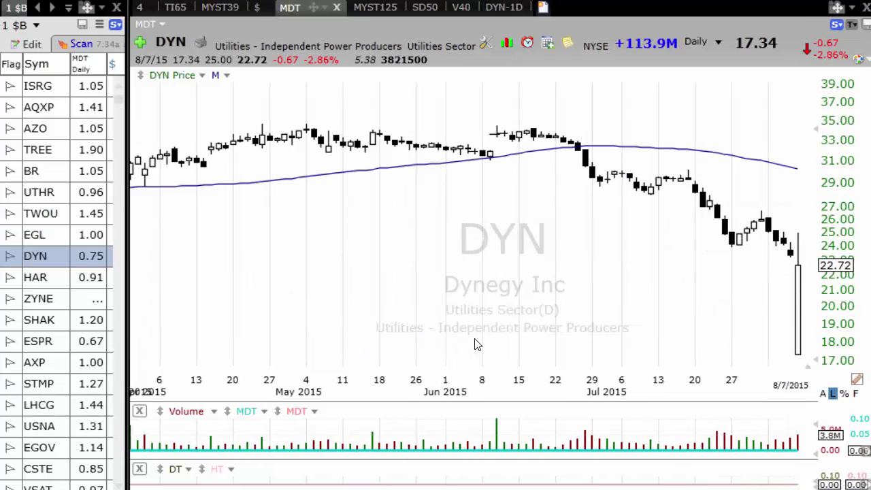
{"action": "key", "text": "Down"}
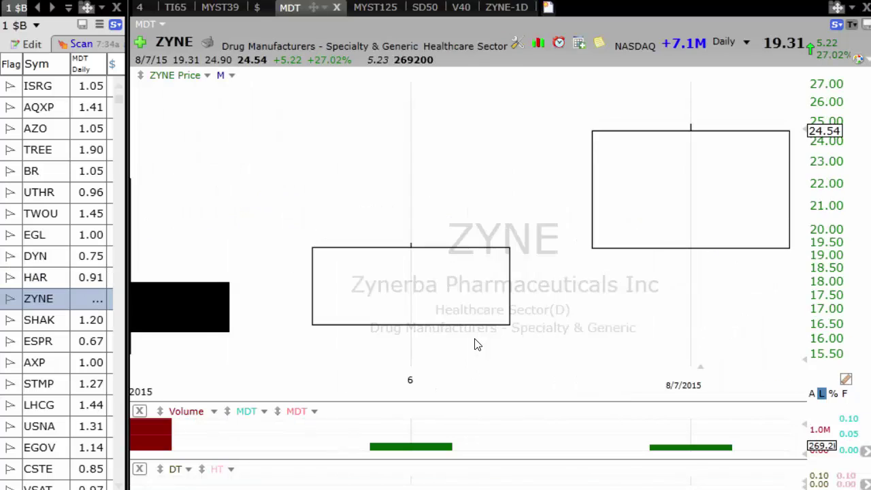
{"action": "key", "text": "Down"}
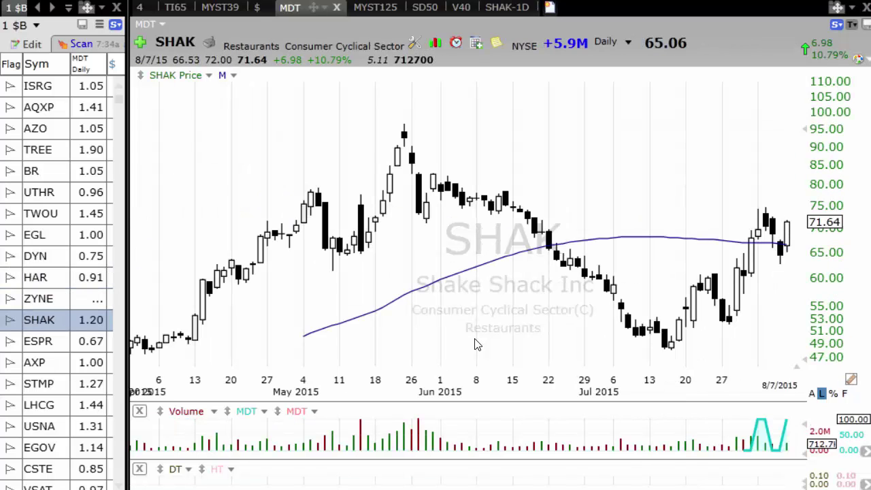
{"action": "key", "text": "Down"}
{"action": "key", "text": "Down"}
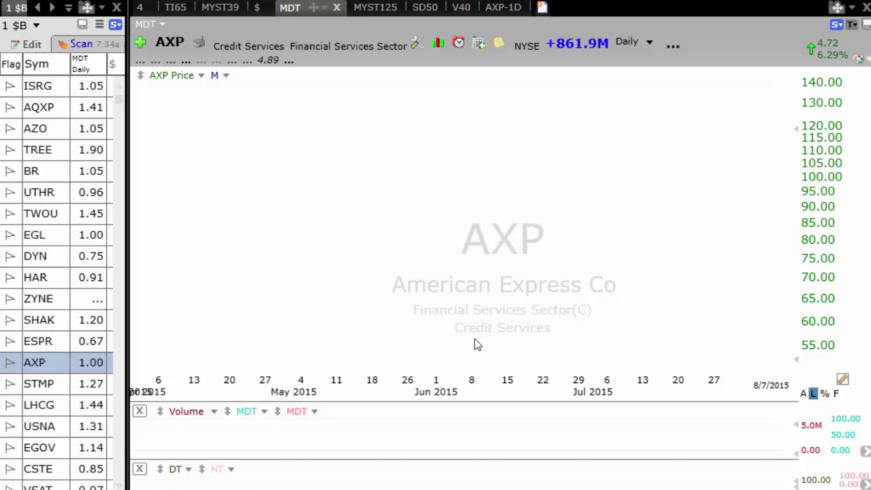
- Step through the daily charts from STMP to SAM in the scan list, including LHCG, USNA and VSAT
{"action": "key", "text": "Down"}
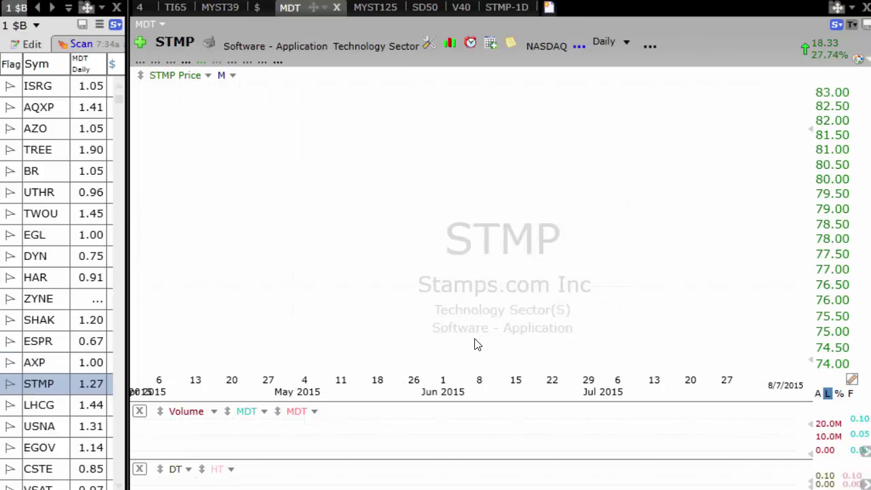
{"action": "key", "text": "Down"}
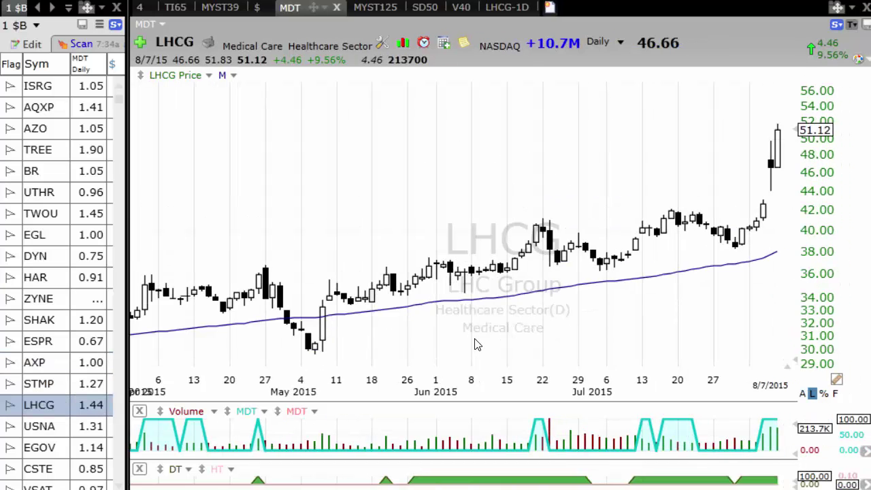
{"action": "key", "text": "Down"}
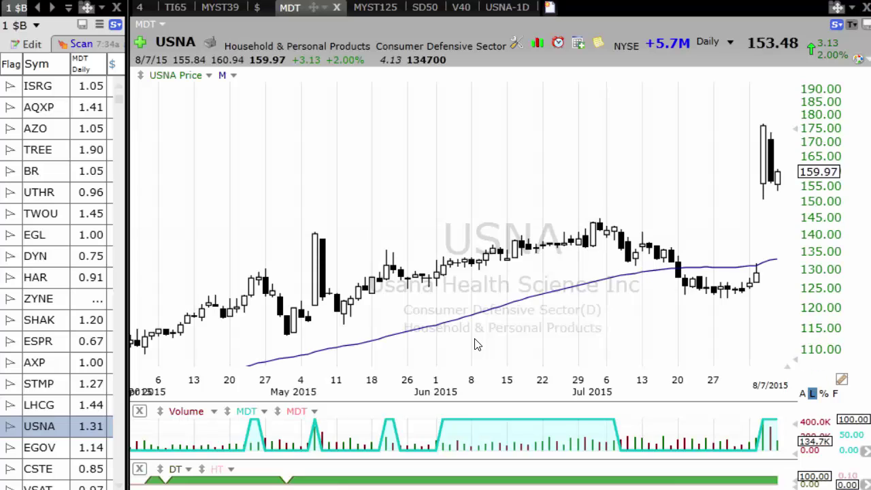
{"action": "key", "text": "Down"}
{"action": "key", "text": "Down"}
{"action": "key", "text": "Down"}
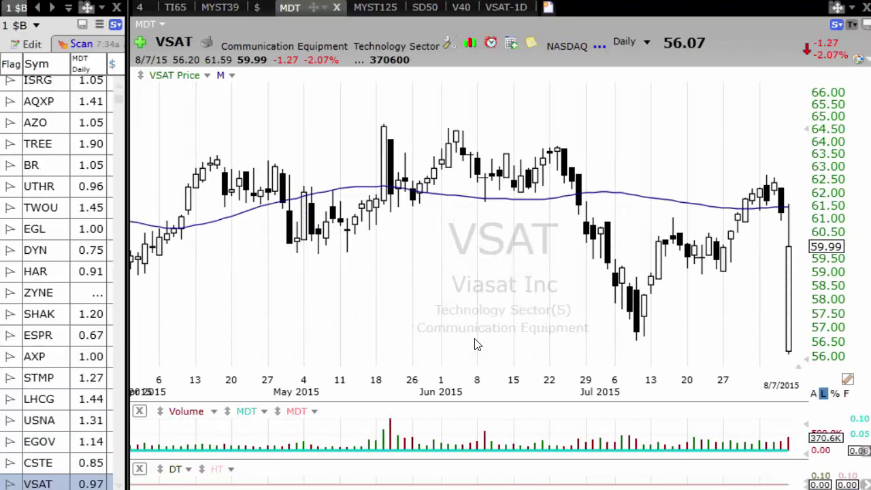
{"action": "key", "text": "Down"}
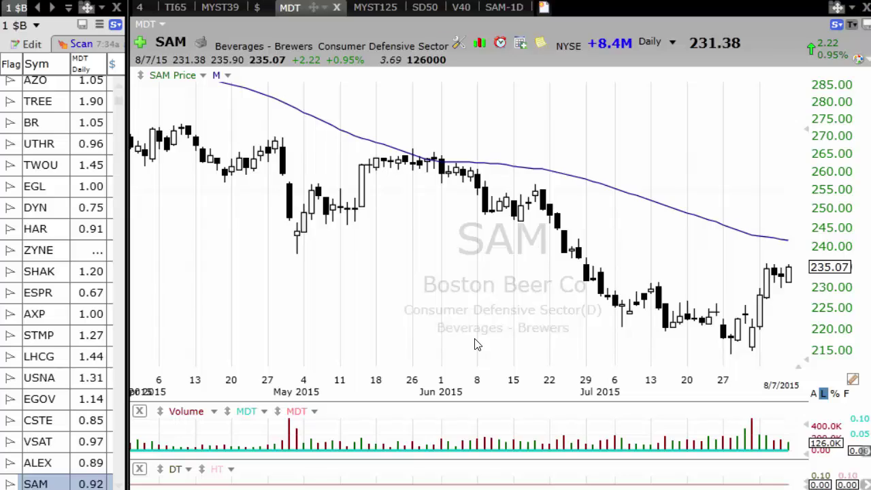
- Page through the daily charts from NNI to CVT in the scan list
{"action": "key", "text": "space"}
{"action": "key", "text": "space"}
{"action": "key", "text": "space"}
{"action": "key", "text": "space"}
{"action": "key", "text": "space"}
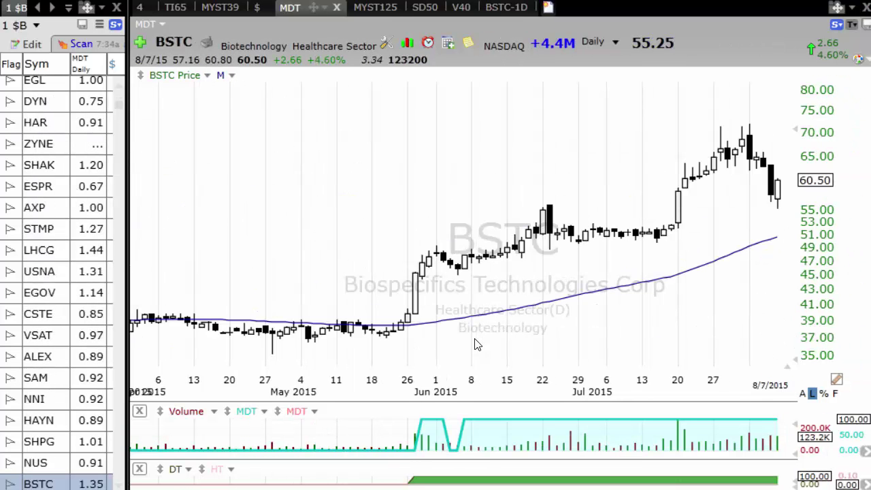
{"action": "key", "text": "space"}
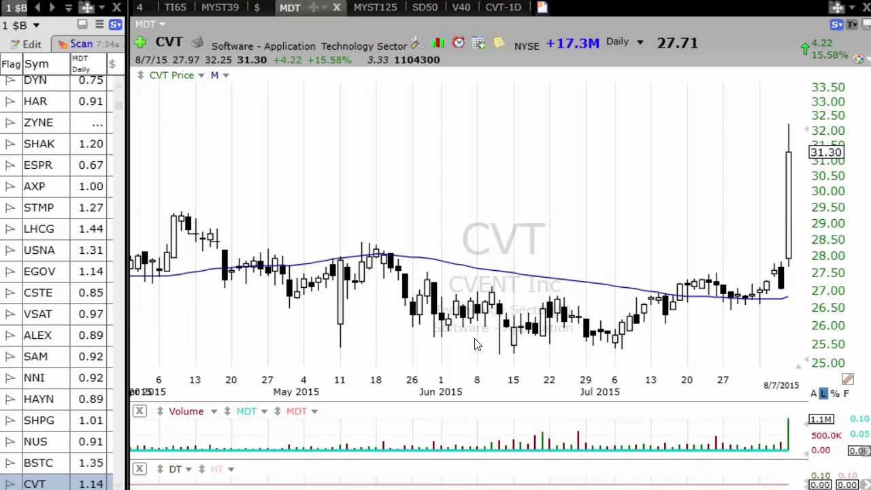
- Continue through the daily charts of KMPR, RVNC, NVRO, CSGP, WYNN and ATHN, examining NVRO over a longer history
{"action": "key", "text": "space"}
{"action": "key", "text": "space"}
{"action": "key", "text": "space"}
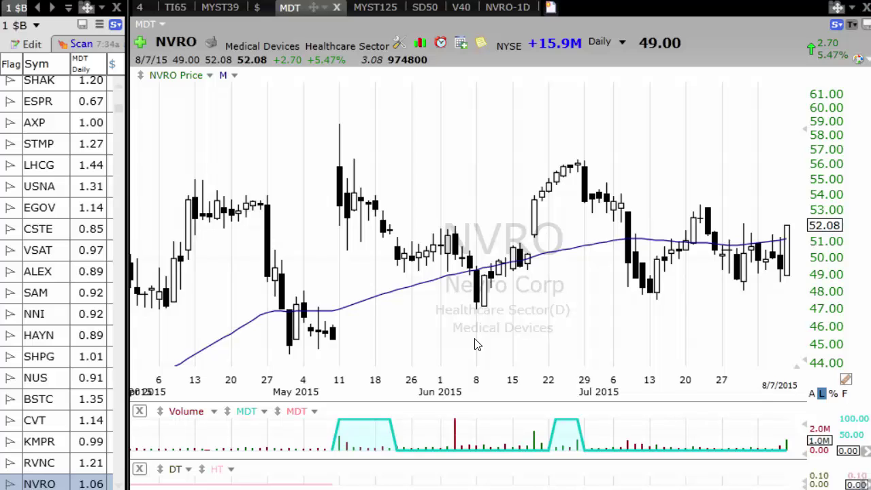
{"action": "scroll", "coordinate": [633, 292], "scroll_direction": "down", "scroll_amount": 2}
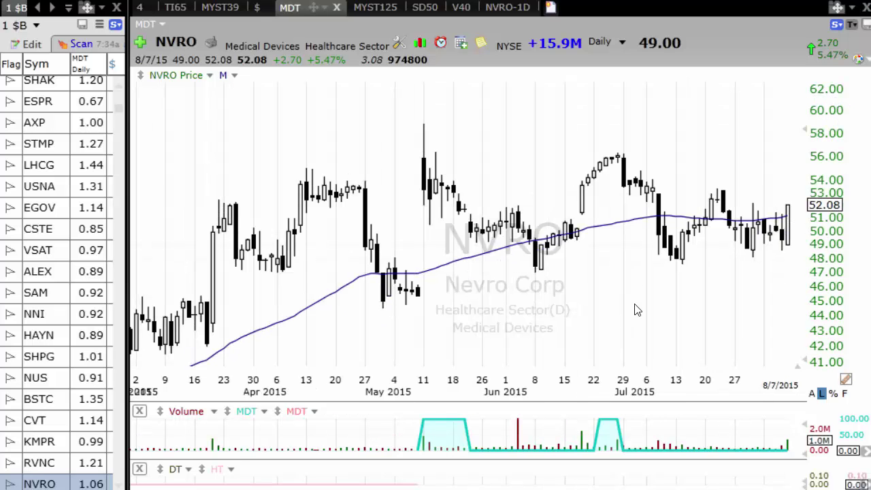
{"action": "key", "text": "space"}
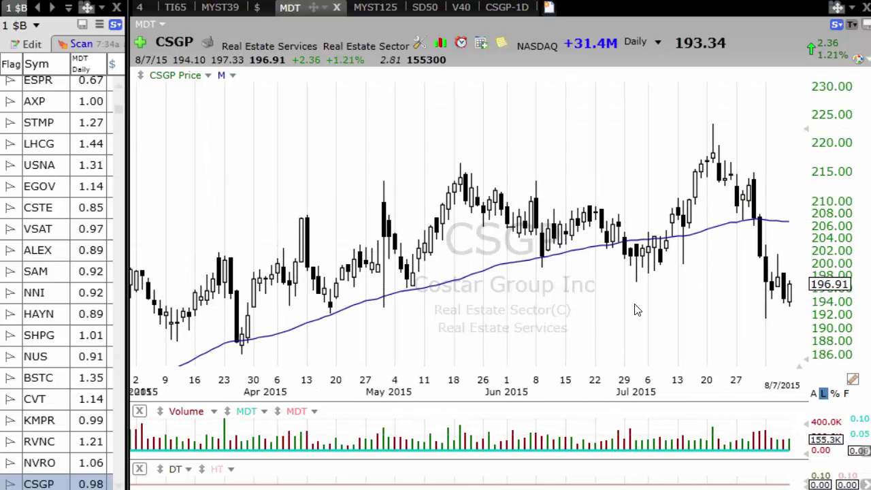
{"action": "key", "text": "space"}
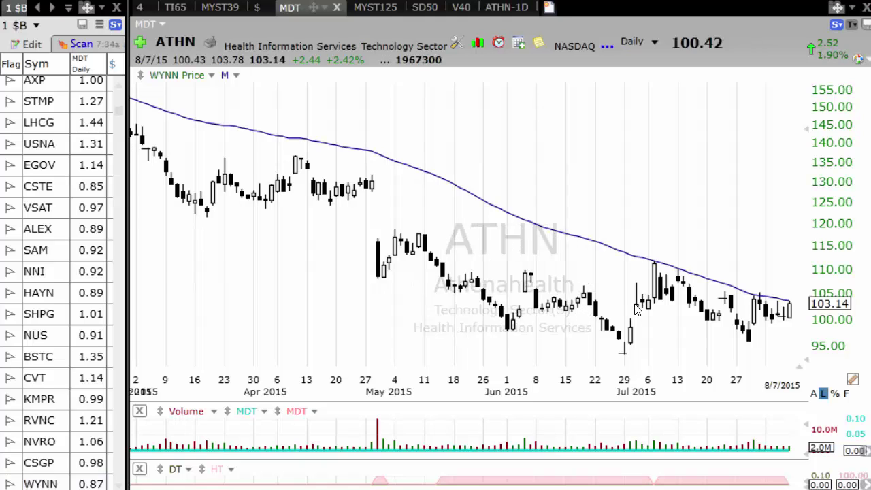
- Show ATHN's daily chart and inspect the price data of its 7/23/15 bar
{"action": "key", "text": "space"}
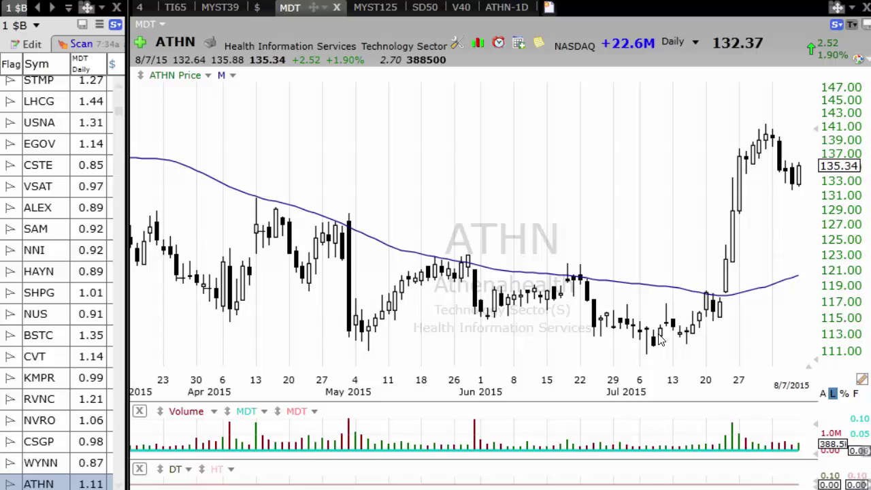
{"action": "left_click", "coordinate": [726, 286]}
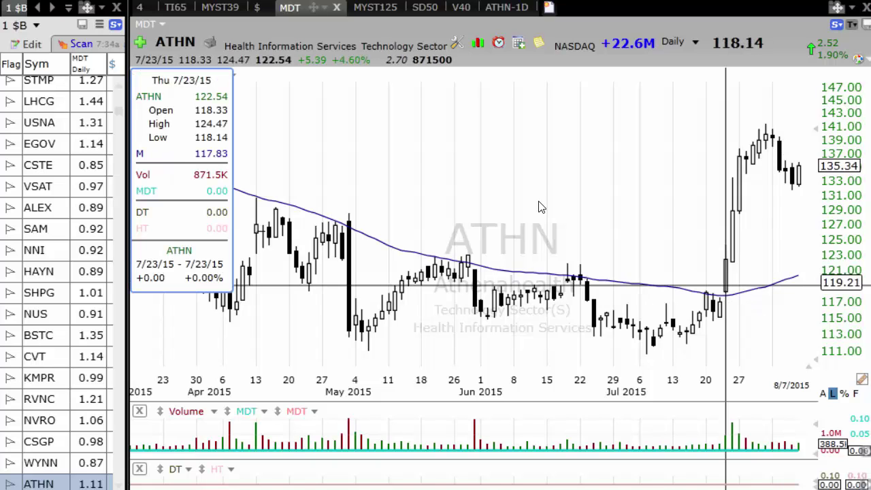
{"action": "left_click", "coordinate": [539, 207]}
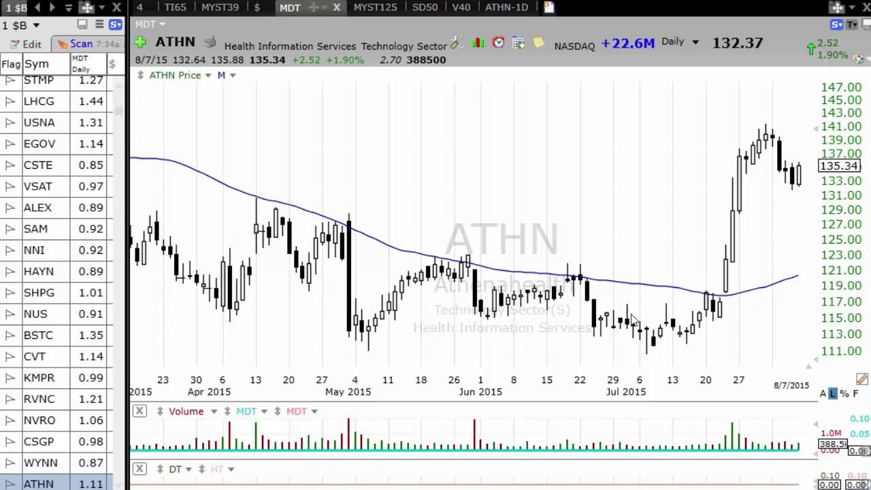
- Step through the daily charts from BIO to SWKS in the scan list, including AMGN and ABMD
{"action": "key", "text": "Down"}
{"action": "key", "text": "Down"}
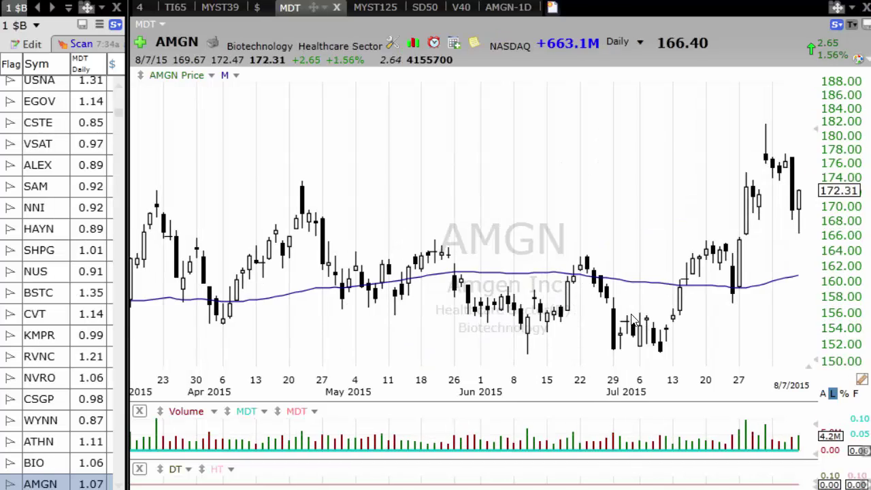
{"action": "key", "text": "Down"}
{"action": "key", "text": "Down"}
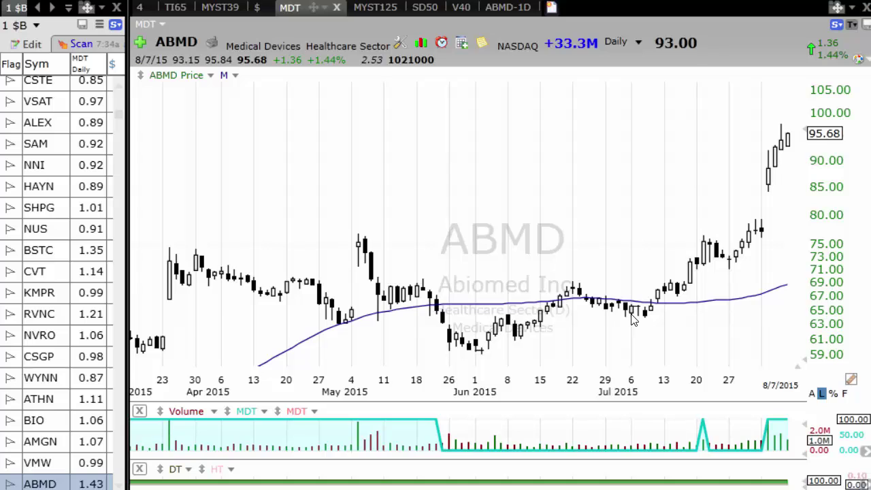
{"action": "key", "text": "Down"}
{"action": "key", "text": "Down"}
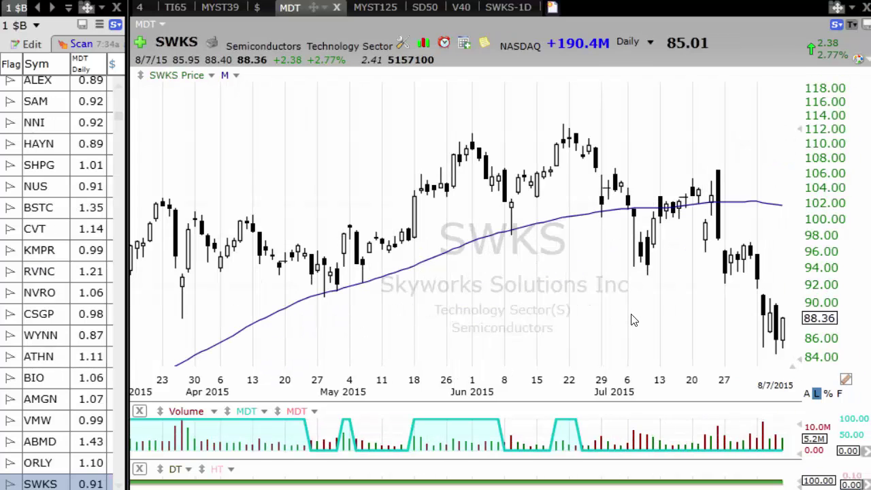
- Page through the daily charts from SYA to NXST in the scan list, including USCR and CAVM
{"action": "key", "text": "Down"}
{"action": "key", "text": "Down"}
{"action": "key", "text": "Down"}
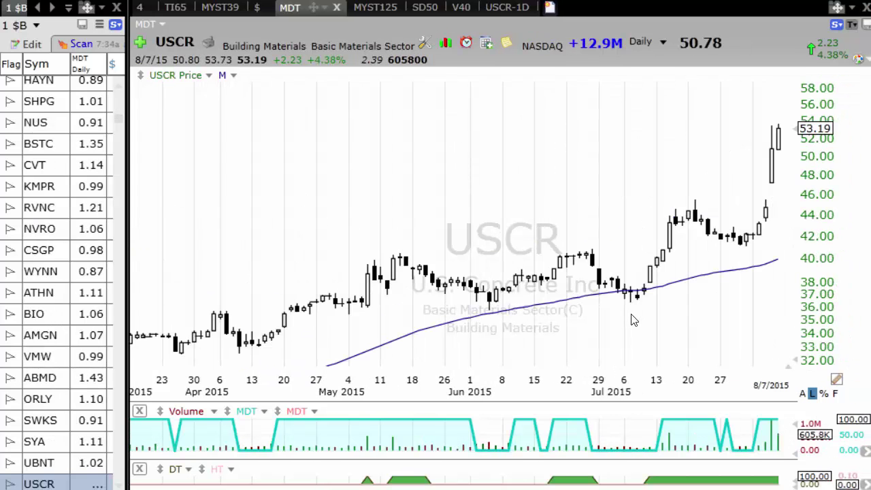
{"action": "key", "text": "Down"}
{"action": "key", "text": "Down"}
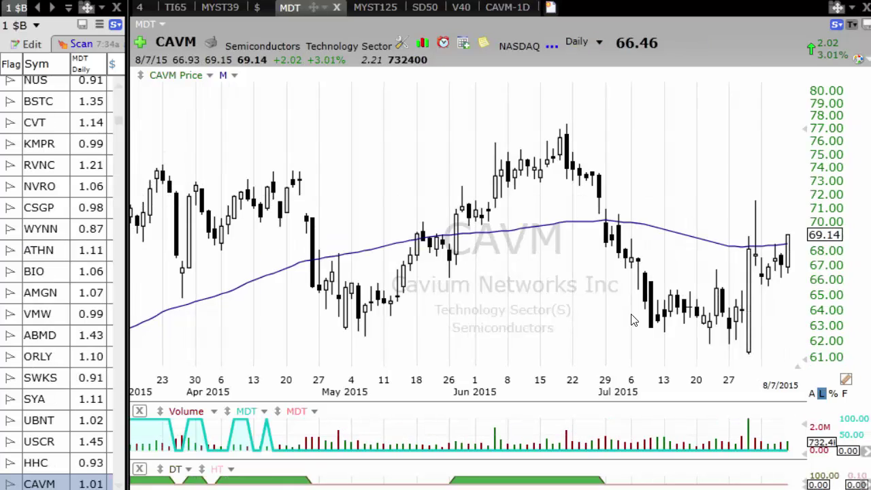
{"action": "key", "text": "Down"}
{"action": "key", "text": "Down"}
{"action": "key", "text": "Down"}
{"action": "key", "text": "Down"}
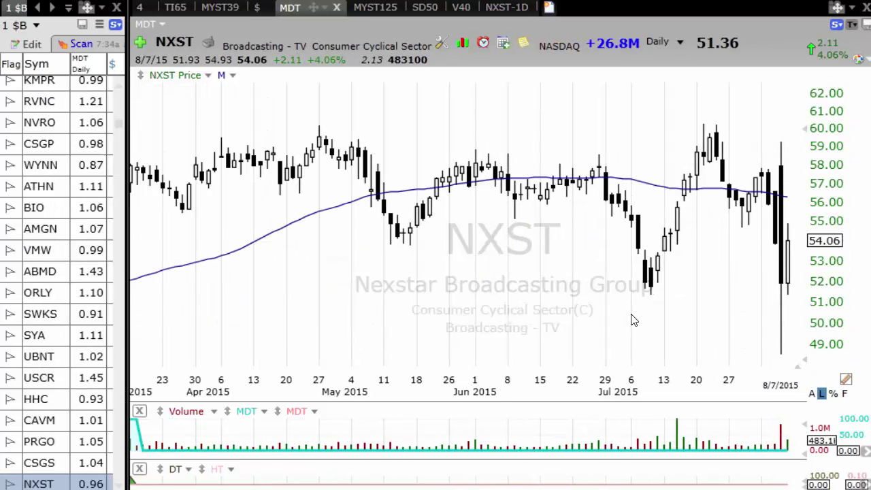
- Review the daily charts from PLNT to MTD in the scan list, including HLF
{"action": "key", "text": "Down"}
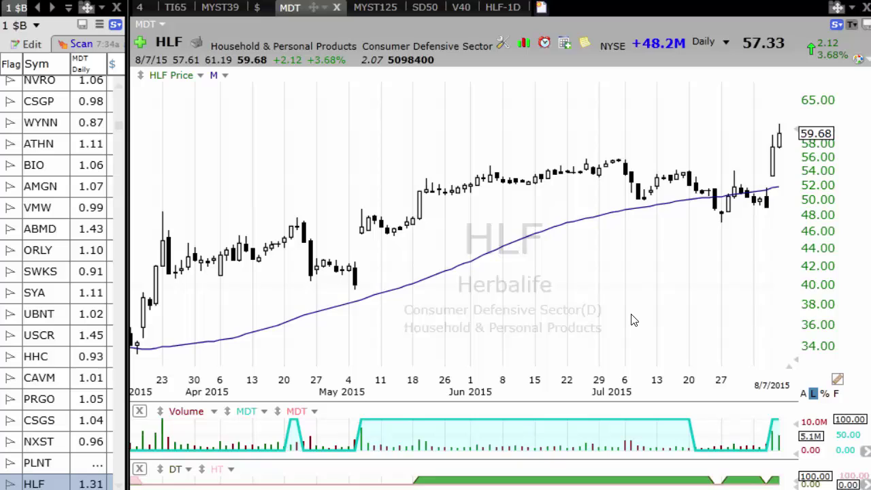
{"action": "key", "text": "Down"}
{"action": "key", "text": "Down"}
{"action": "key", "text": "Down"}
{"action": "key", "text": "Down"}
{"action": "key", "text": "Down"}
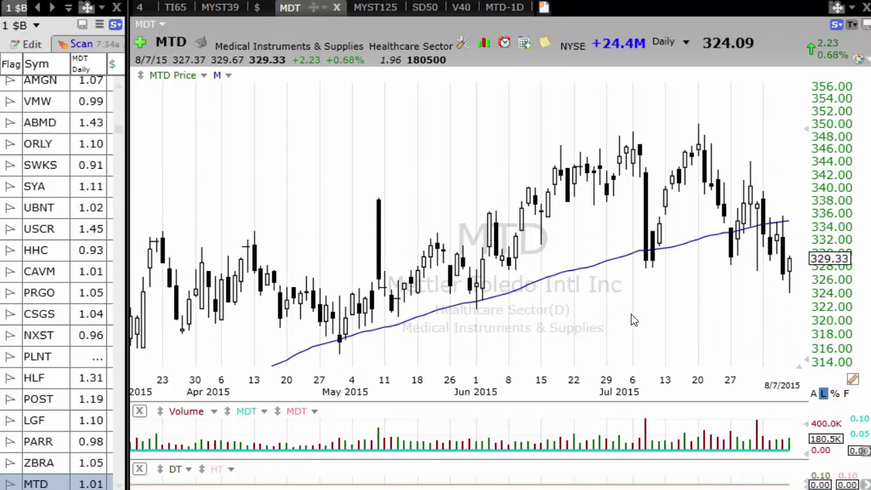
- Step through the daily charts from NVTA to PRO in the scan list, including BMA and EGRX
{"action": "key", "text": "Down"}
{"action": "key", "text": "Down"}
{"action": "key", "text": "Down"}
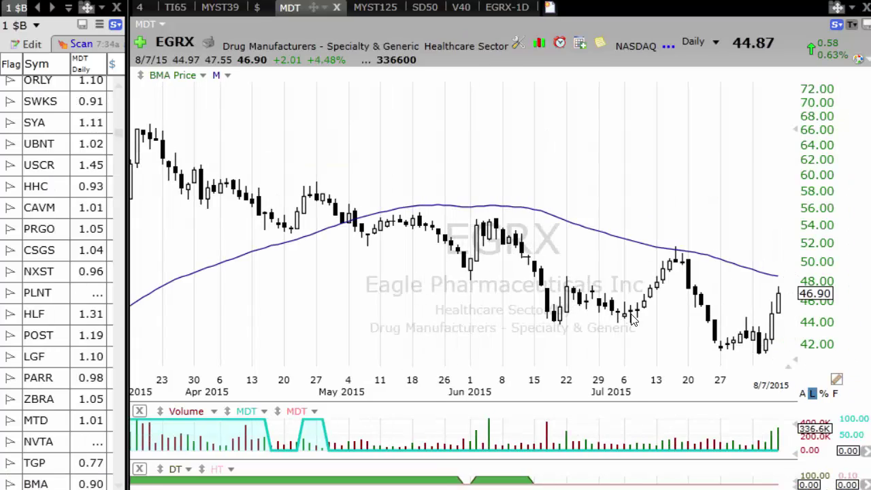
{"action": "key", "text": "Down"}
{"action": "key", "text": "Down"}
{"action": "key", "text": "Down"}
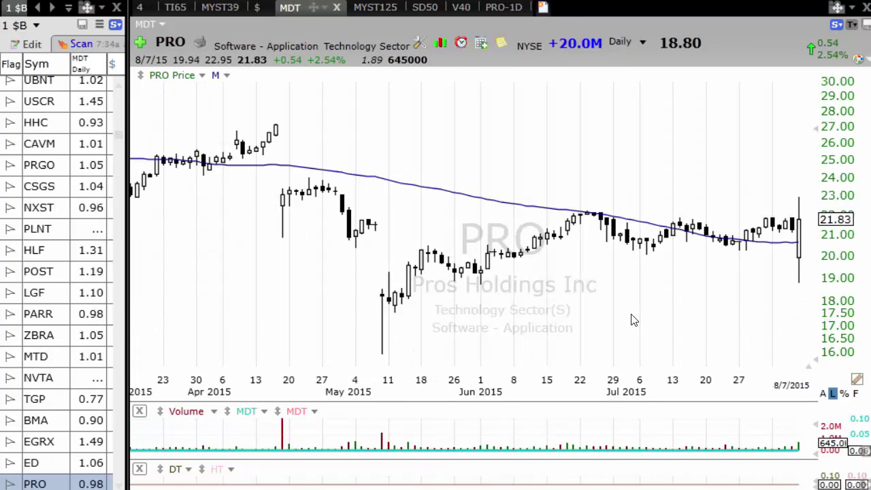
- Page through the daily charts from TYL to CMPR in the scan list, including GWPH
{"action": "key", "text": "Down"}
{"action": "key", "text": "Down"}
{"action": "key", "text": "Down"}
{"action": "key", "text": "Down"}
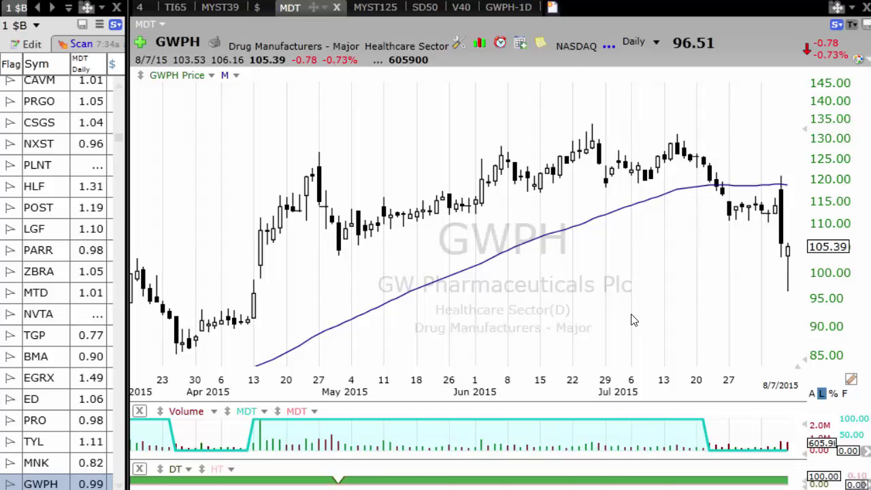
{"action": "key", "text": "Down"}
{"action": "key", "text": "Down"}
{"action": "key", "text": "Down"}
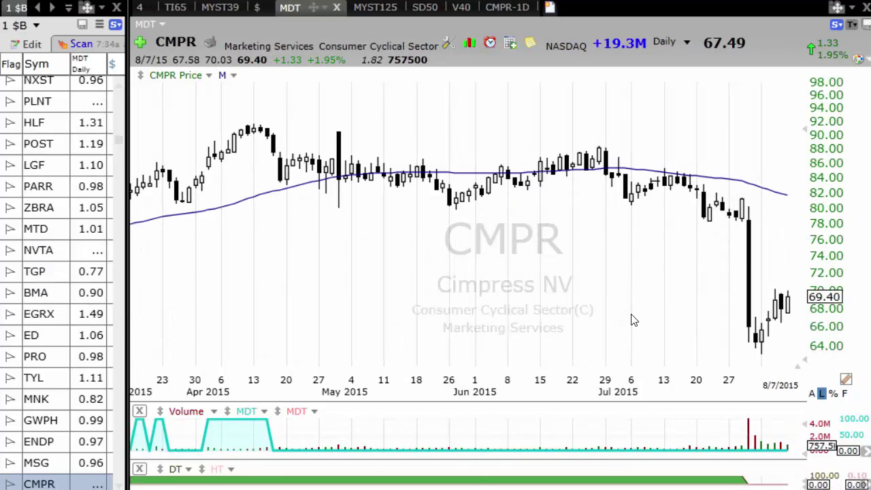
- Review the daily charts from ROP to AIRM in the scan list, including CHE and OSTK
{"action": "key", "text": "Down"}
{"action": "key", "text": "Down"}
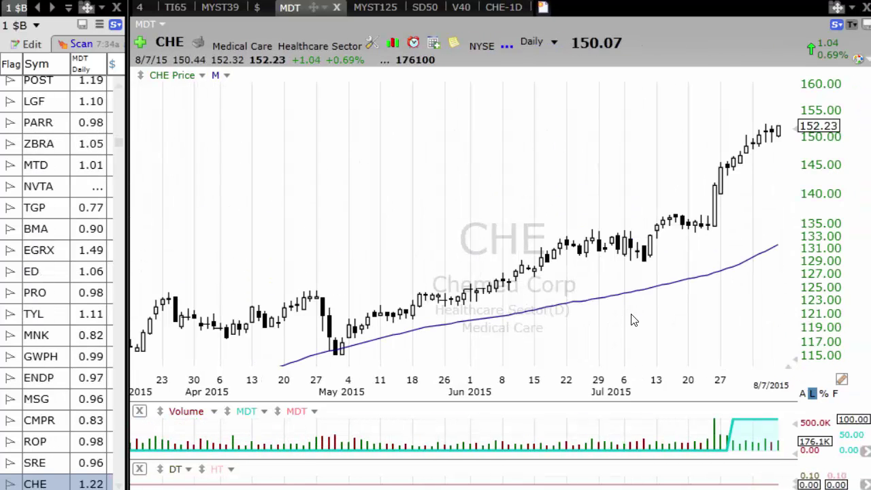
{"action": "key", "text": "Down"}
{"action": "key", "text": "Down"}
{"action": "key", "text": "Down"}
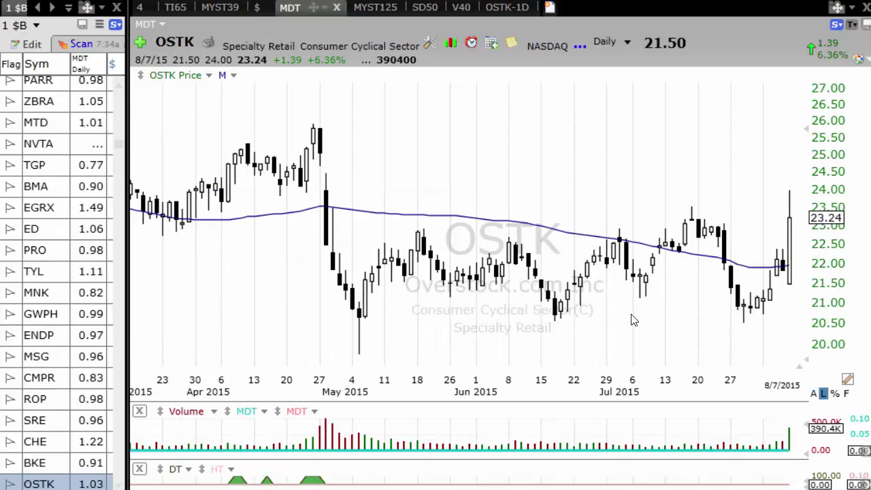
{"action": "key", "text": "Down"}
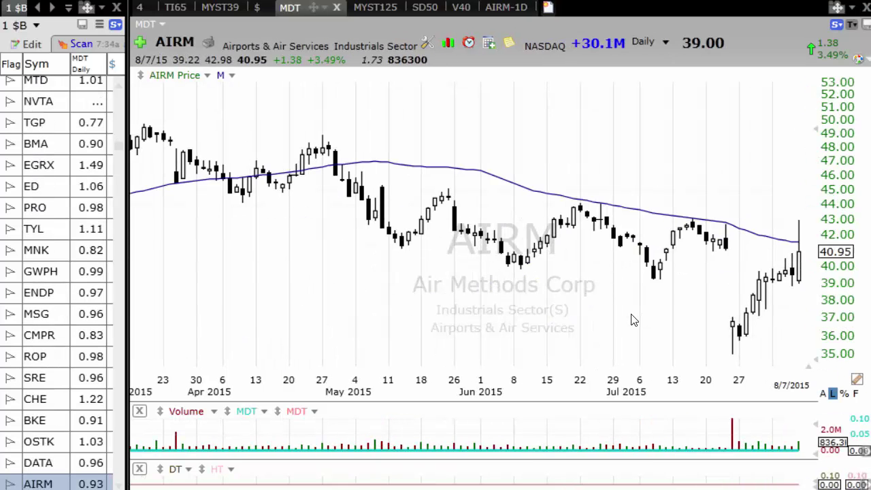
- Step through the daily charts from SPG to LEA in the scan list, including ULTI
{"action": "key", "text": "Down"}
{"action": "key", "text": "Down"}
{"action": "key", "text": "Down"}
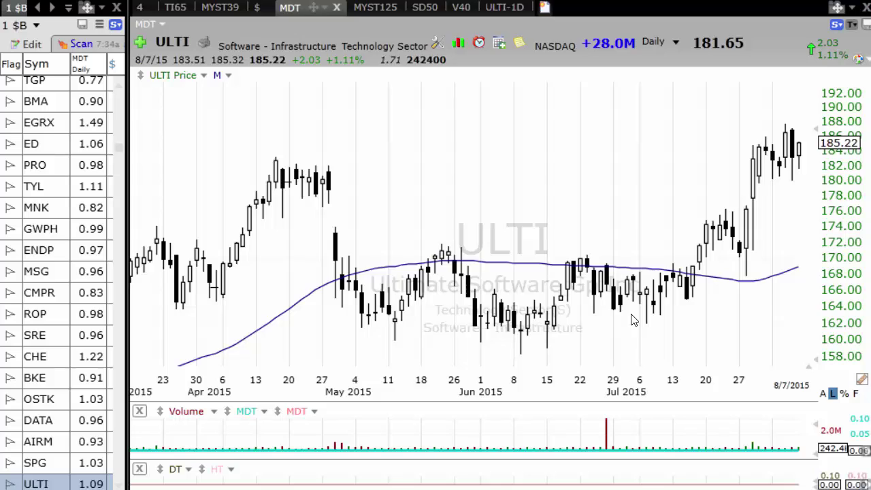
{"action": "key", "text": "Down"}
{"action": "key", "text": "Down"}
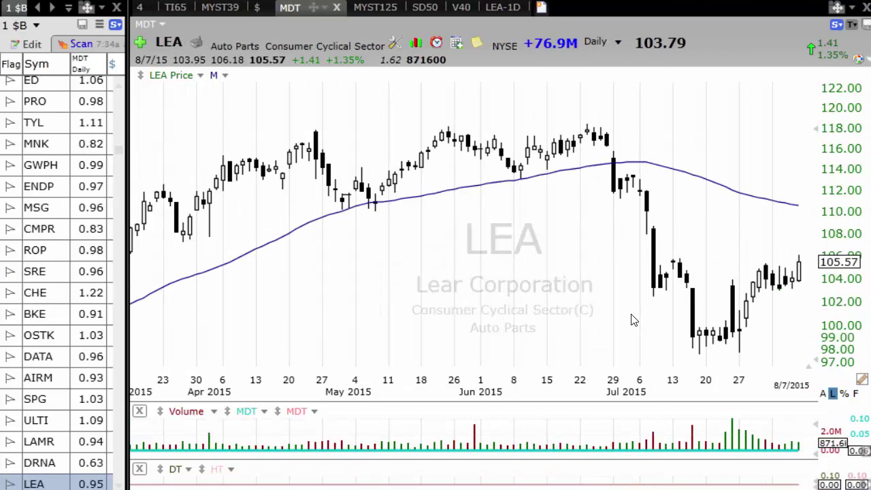
- Page through the daily charts from ENT to DUK in the scan list, including AGN
{"action": "key", "text": "Down"}
{"action": "key", "text": "Down"}
{"action": "key", "text": "Down"}
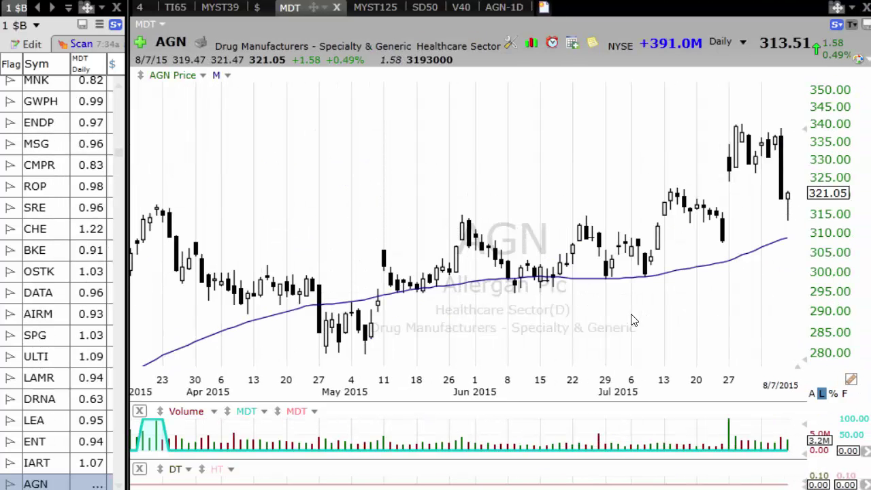
{"action": "key", "text": "Down"}
{"action": "key", "text": "Down"}
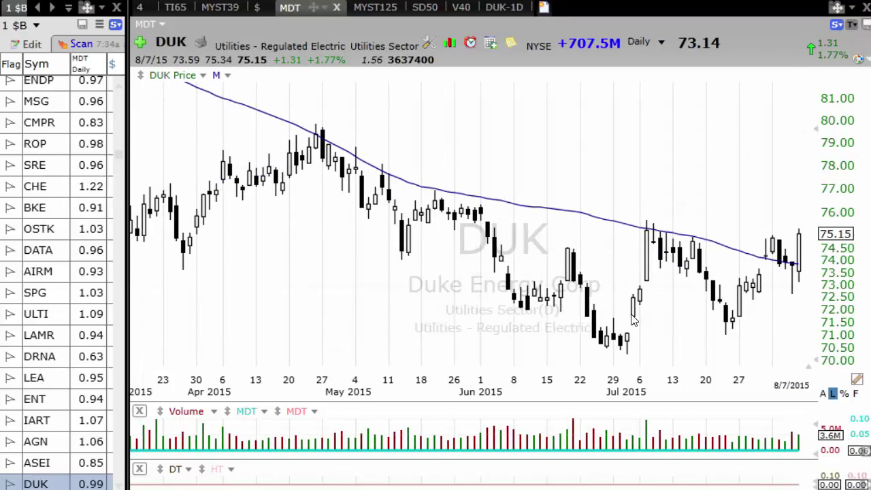
- Show DYAX's daily chart, widen the chart area by narrowing the scan list, and fit the history from April to August 2015
{"action": "key", "text": "Down"}
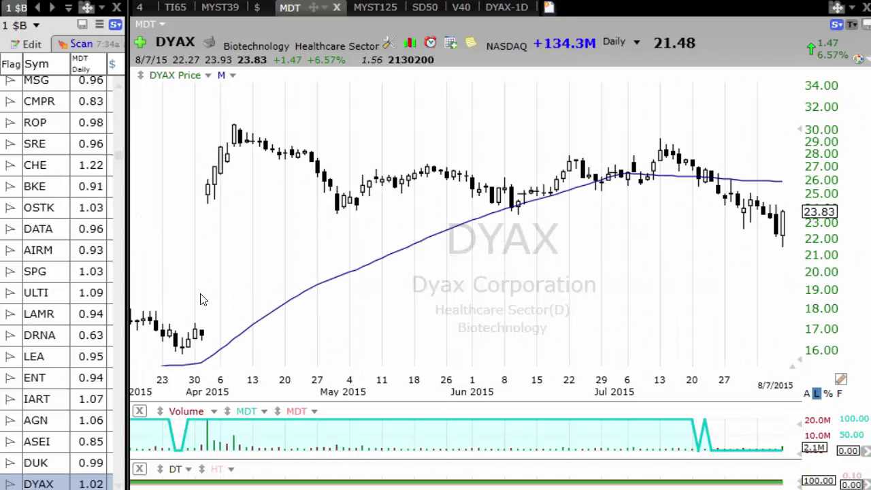
{"action": "left_click_drag", "start_coordinate": [127, 258], "coordinate": [112, 260]}
{"action": "scroll", "coordinate": [407, 327], "scroll_direction": "up", "scroll_amount": 1}
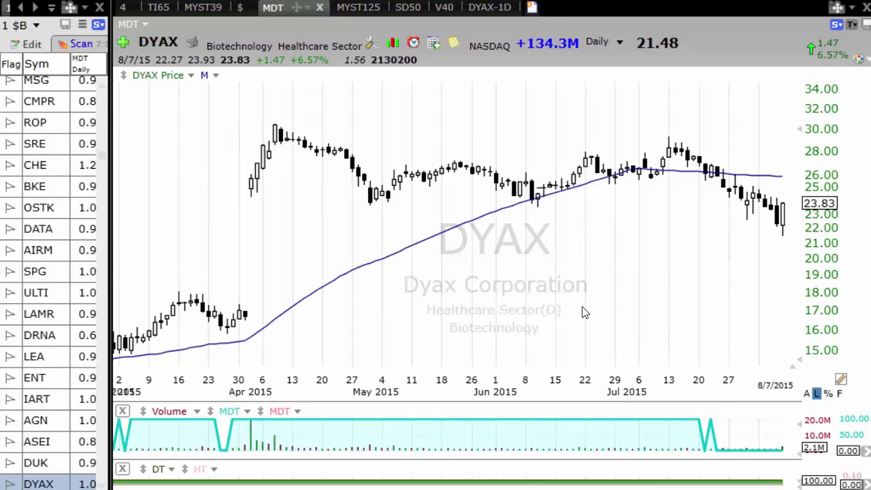
{"action": "scroll", "coordinate": [586, 313], "scroll_direction": "up", "scroll_amount": 1}
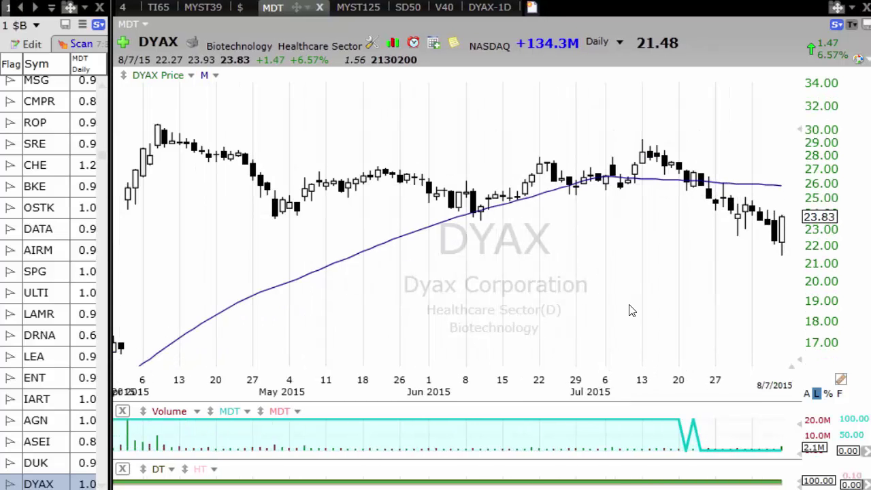
- Step through the daily charts from TGH to HTWR in the scan list, including BEAT and GEOS
{"action": "key", "text": "space"}
{"action": "key", "text": "space"}
{"action": "key", "text": "space"}
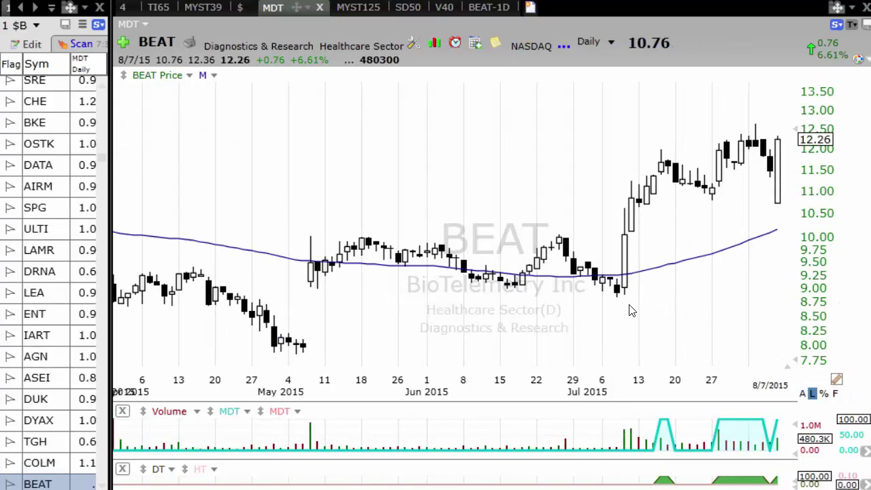
{"action": "key", "text": "space"}
{"action": "key", "text": "space"}
{"action": "key", "text": "space"}
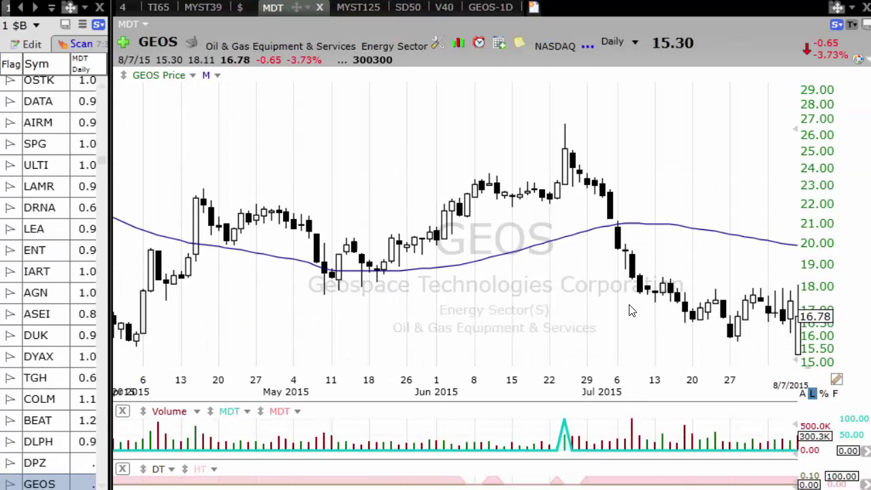
{"action": "key", "text": "space"}
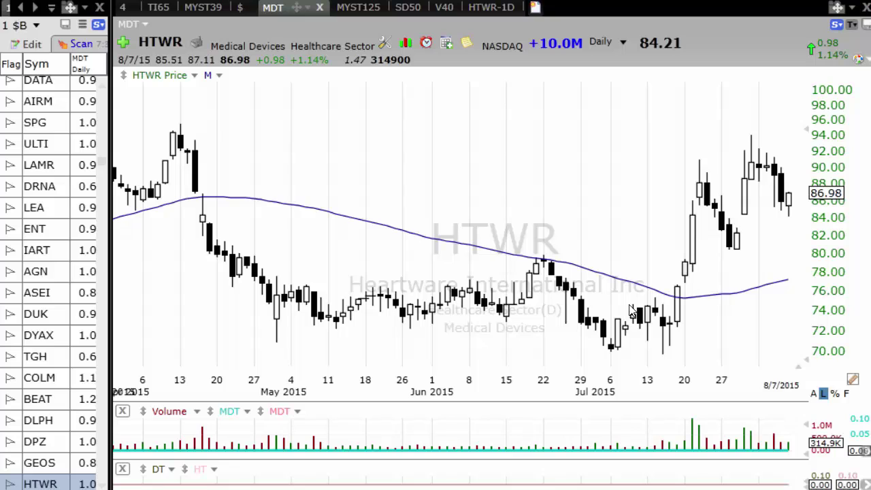
- Return to DPZ's daily chart and continue from there through the scan list to ANET, including AMCX
{"action": "left_click", "coordinate": [66, 444]}
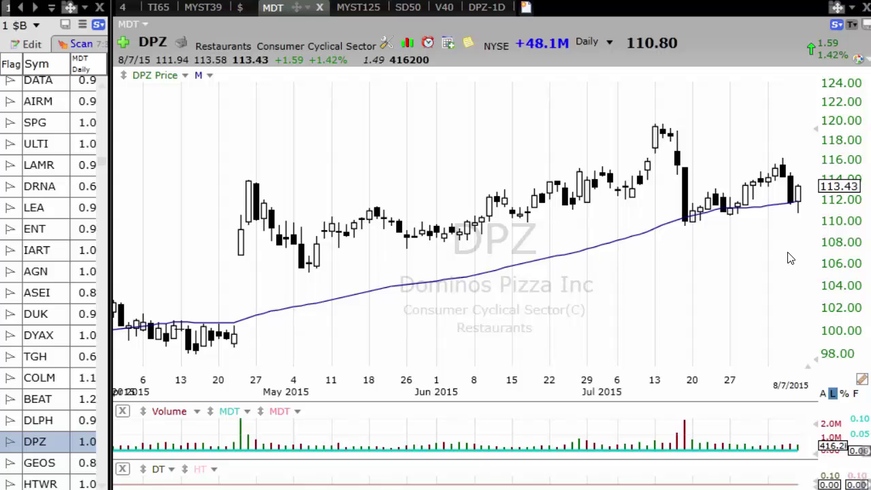
{"action": "key", "text": "Down"}
{"action": "key", "text": "Down"}
{"action": "key", "text": "Down"}
{"action": "key", "text": "Down"}
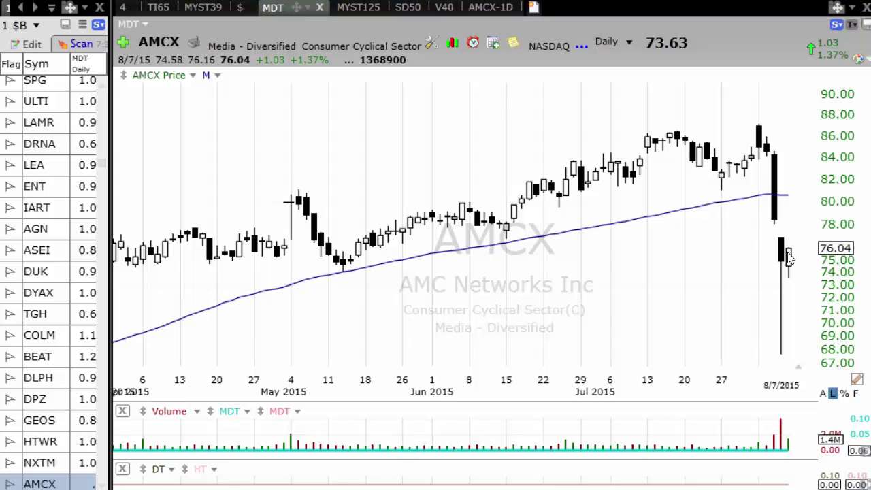
{"action": "key", "text": "Down"}
{"action": "key", "text": "Down"}
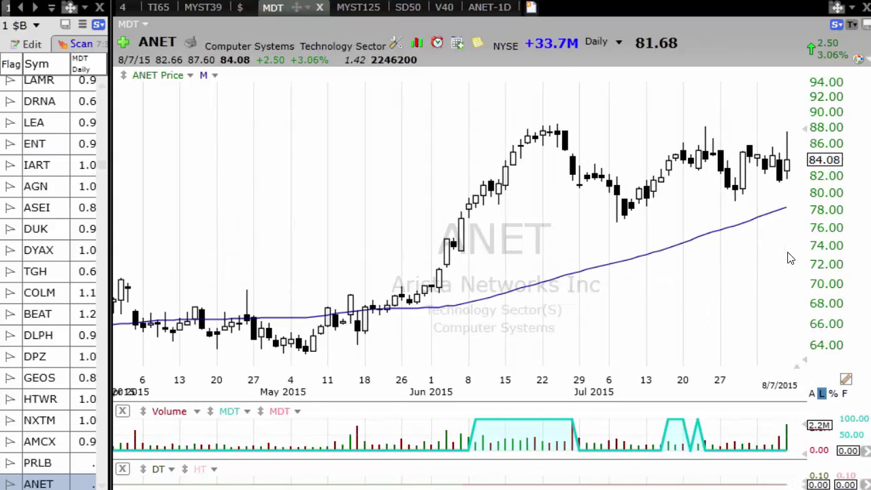
- Review the daily charts from INTU to DTE in the scan list, including CHTR and TNET
{"action": "key", "text": "Down"}
{"action": "key", "text": "Down"}
{"action": "key", "text": "Down"}
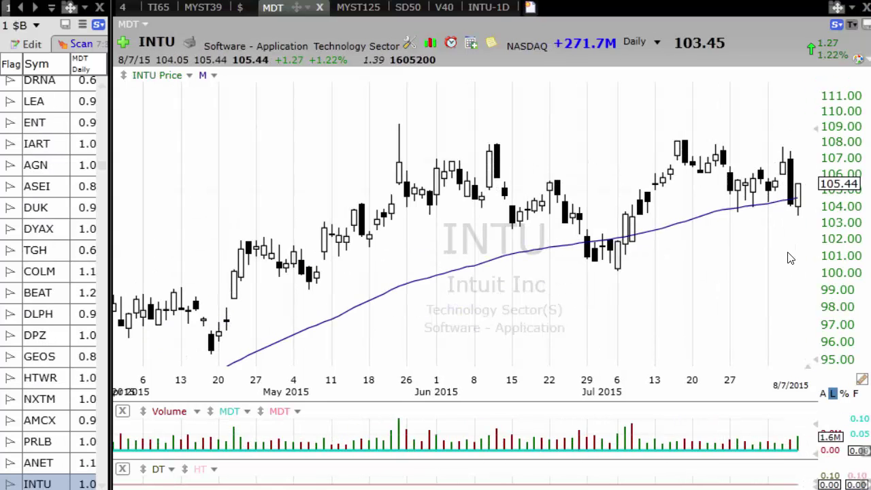
{"action": "key", "text": "Down"}
{"action": "key", "text": "Down"}
{"action": "key", "text": "Down"}
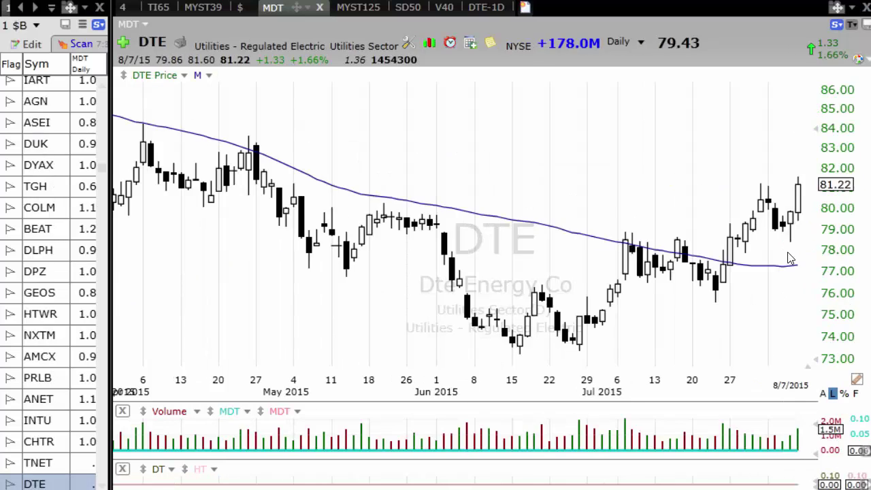
- Page through the daily charts from CORE to CYBR in the scan list, including IBP
{"action": "key", "text": "Down"}
{"action": "key", "text": "Down"}
{"action": "key", "text": "Down"}
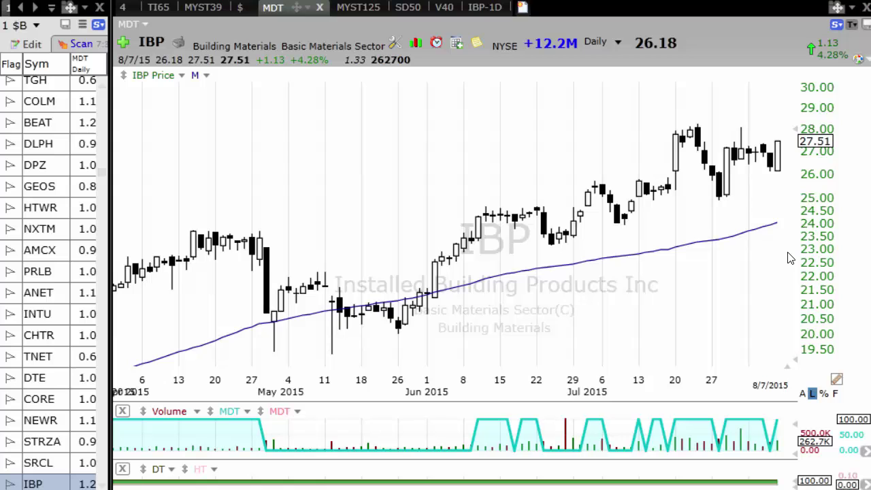
{"action": "key", "text": "Down"}
{"action": "key", "text": "Down"}
{"action": "key", "text": "Down"}
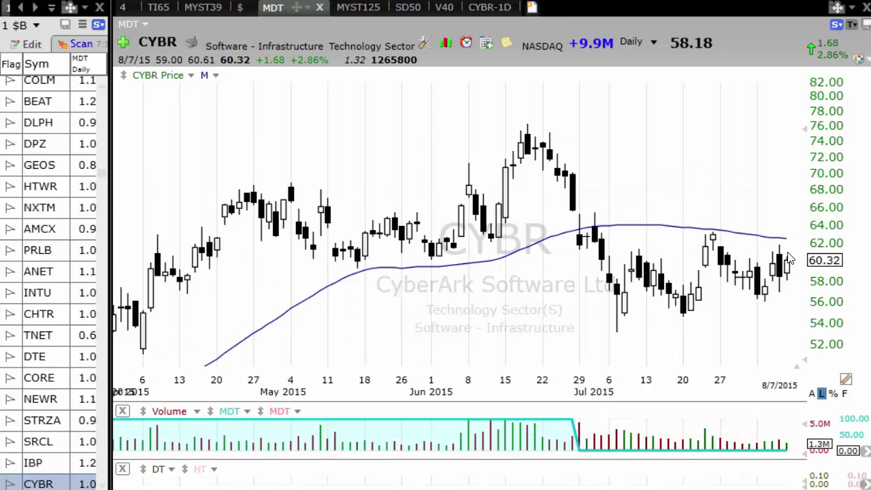
- Step through the daily charts from PRXL to NDLS in the scan list, including ROLL
{"action": "key", "text": "Down"}
{"action": "key", "text": "Down"}
{"action": "key", "text": "Down"}
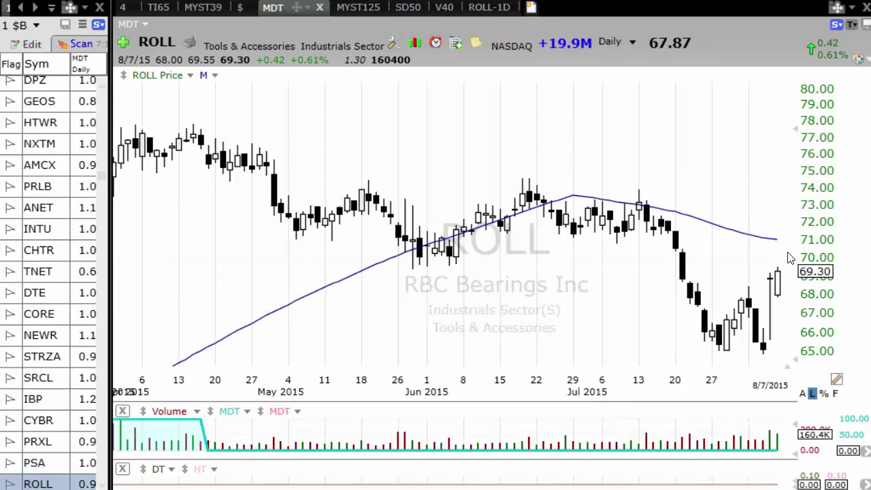
{"action": "key", "text": "Down"}
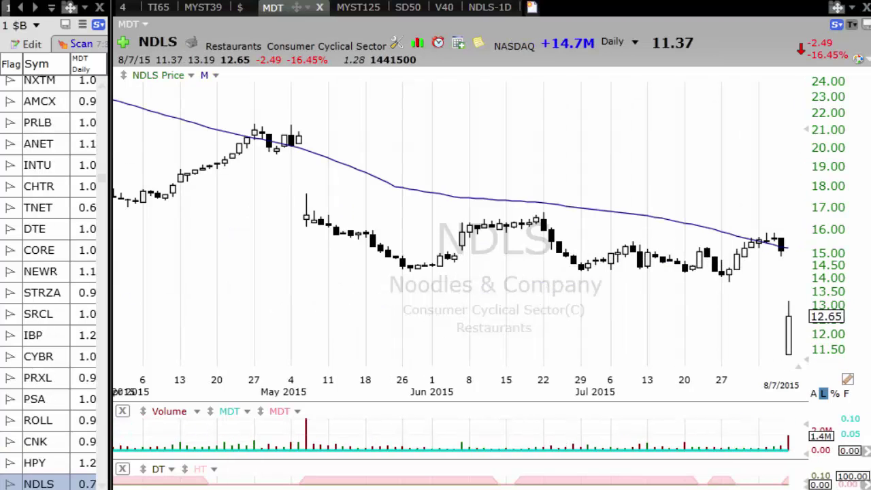
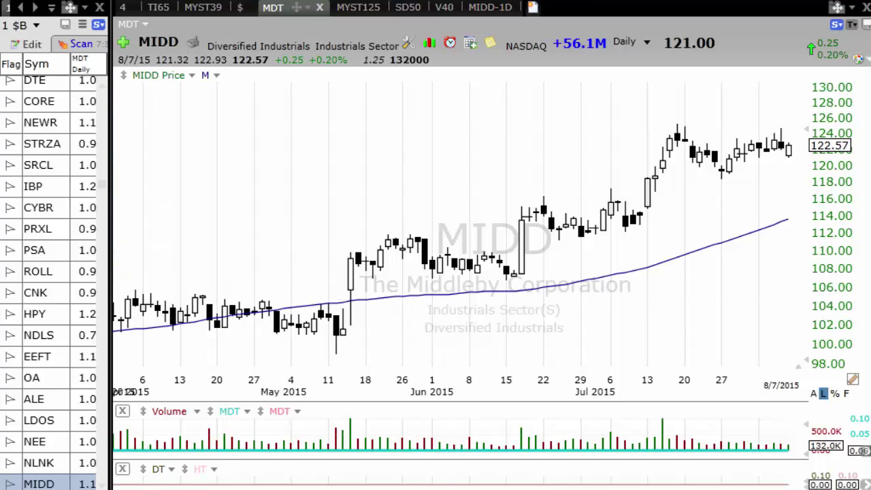
- Review the daily charts from SSS to PNW in the scan list, including DEPO and AYI
{"action": "key", "text": "Down"}
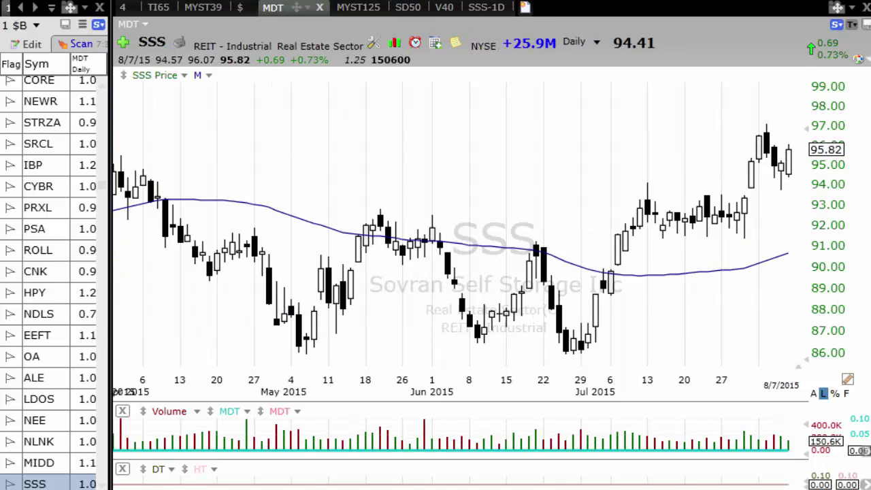
{"action": "key", "text": "Down"}
{"action": "key", "text": "Down"}
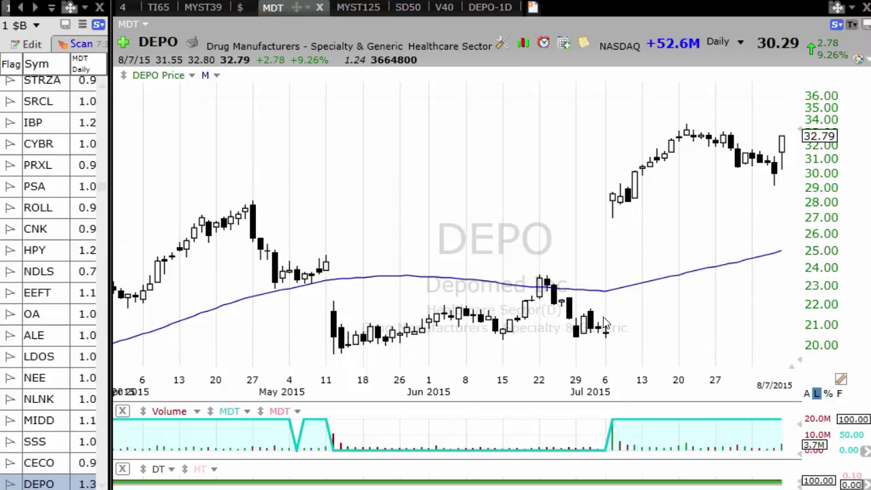
{"action": "key", "text": "Down"}
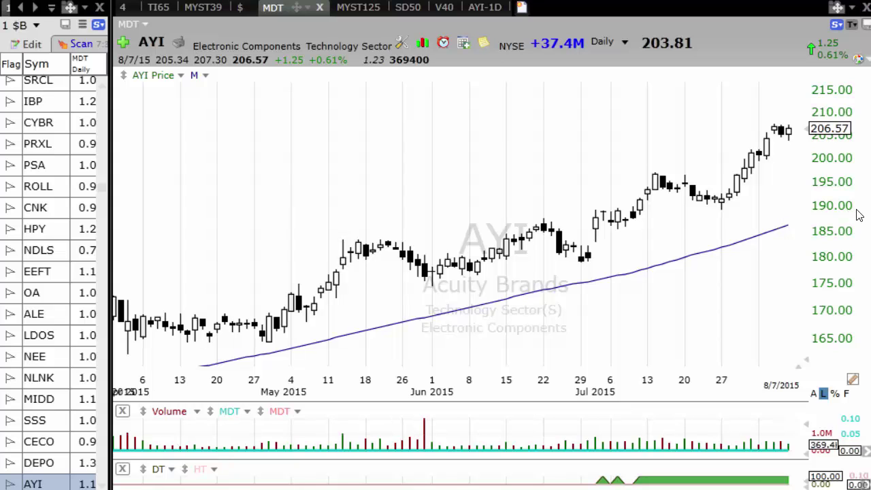
{"action": "key", "text": "Down"}
{"action": "key", "text": "Down"}
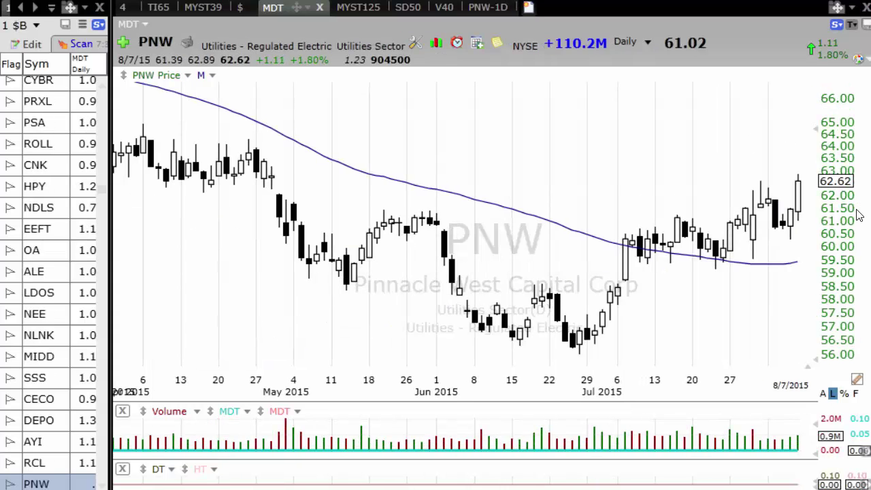
- Page through the daily charts from SNX to IDA in the scan list, including BNFT and CNC
{"action": "key", "text": "Down"}
{"action": "key", "text": "Down"}
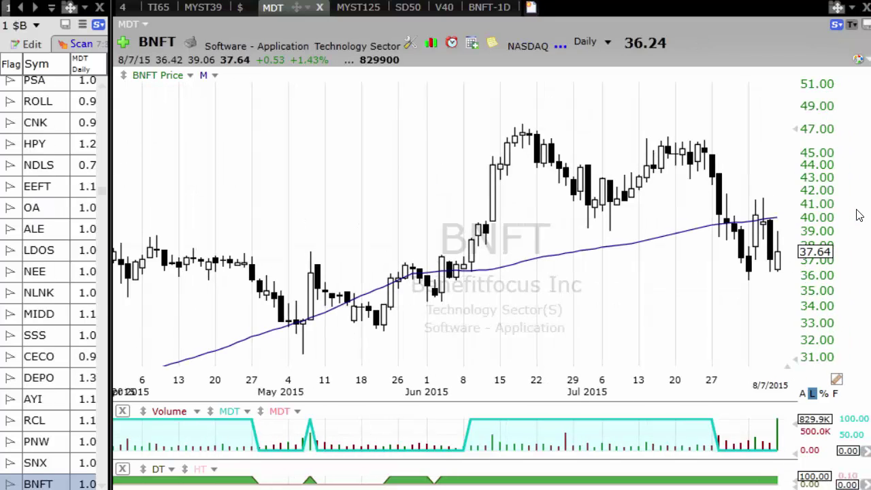
{"action": "key", "text": "Down"}
{"action": "key", "text": "Down"}
{"action": "key", "text": "Down"}
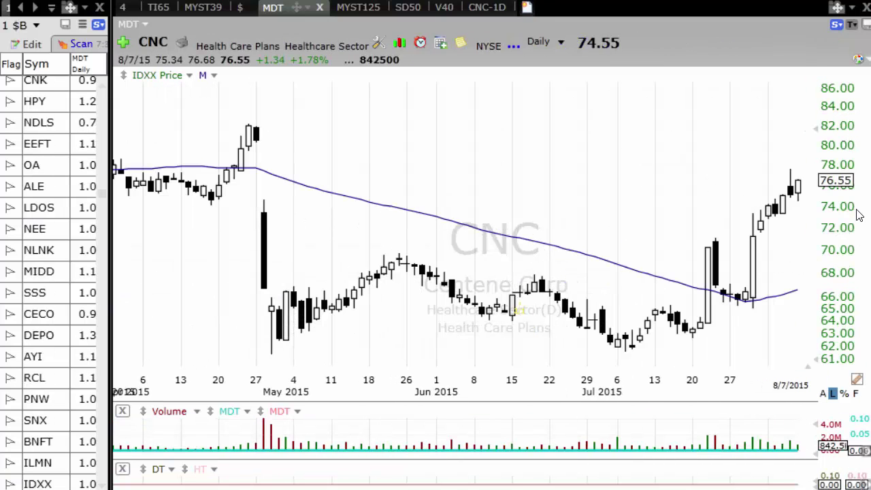
{"action": "key", "text": "Down"}
{"action": "key", "text": "Down"}
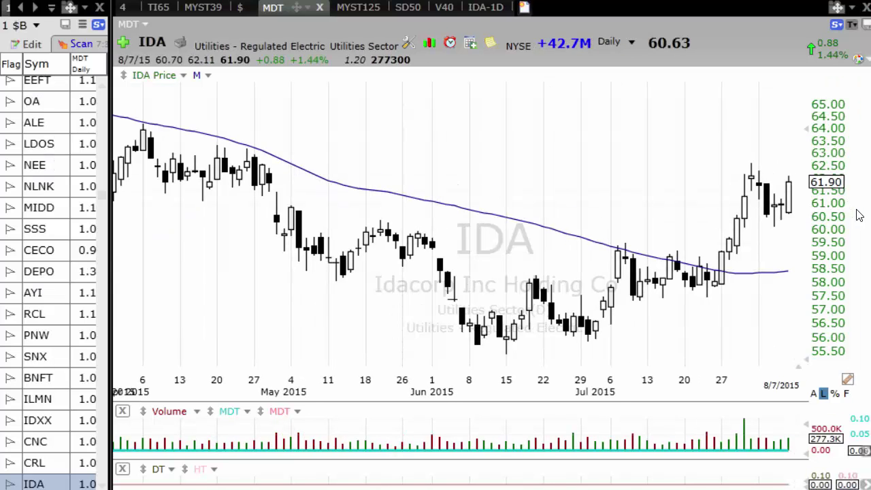
- Continue through the daily charts from MPEL to AMBA in the scan list, including SPSC, AMT and AVB
{"action": "key", "text": "Down"}
{"action": "key", "text": "Down"}
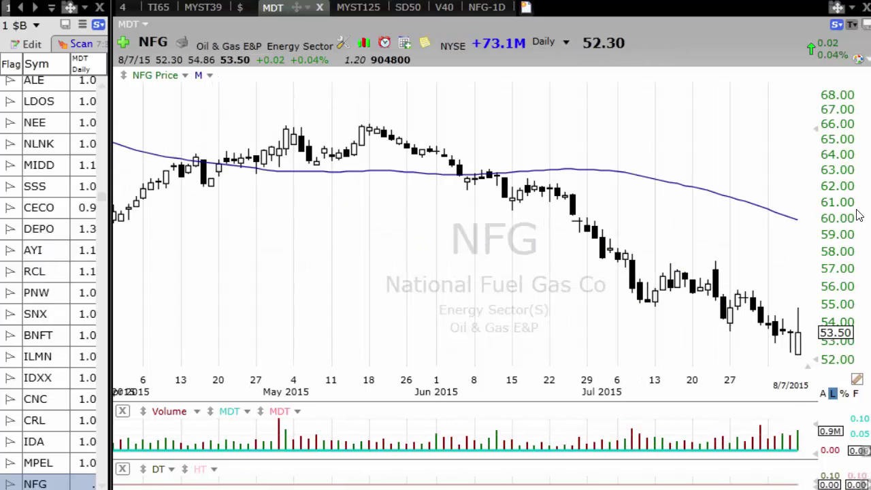
{"action": "key", "text": "Down"}
{"action": "key", "text": "Down"}
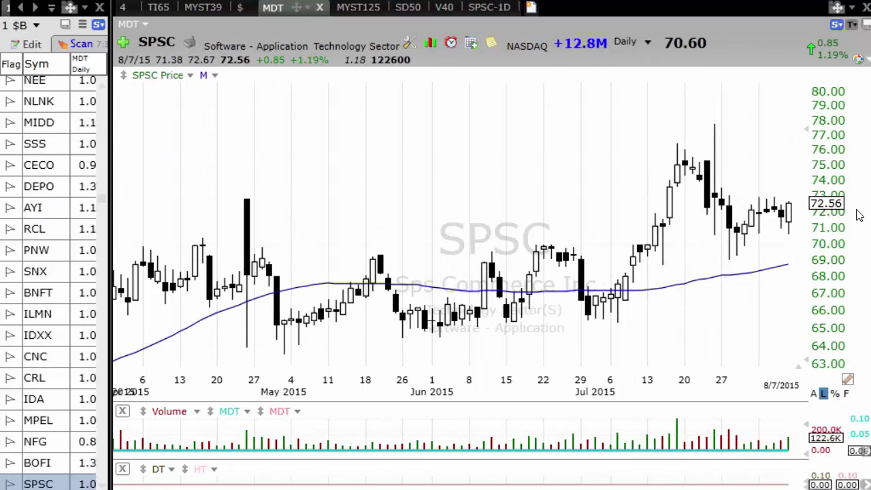
{"action": "key", "text": "Down"}
{"action": "key", "text": "Down"}
{"action": "key", "text": "Down"}
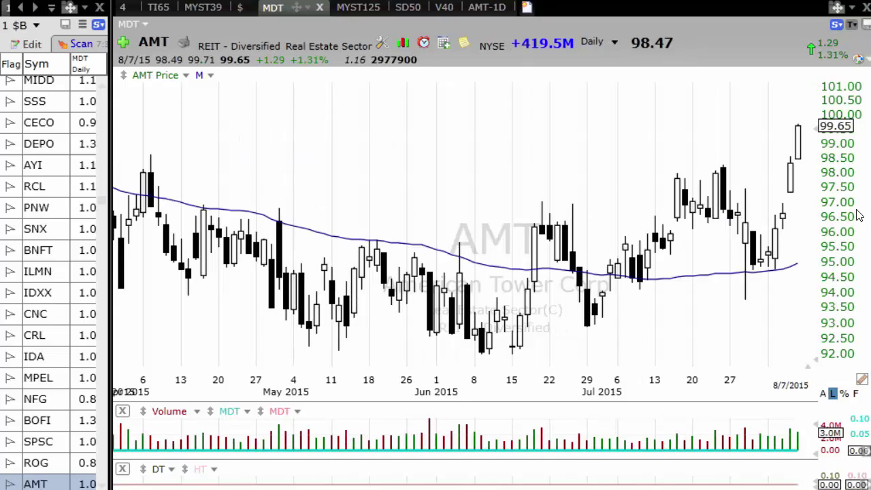
{"action": "key", "text": "Down"}
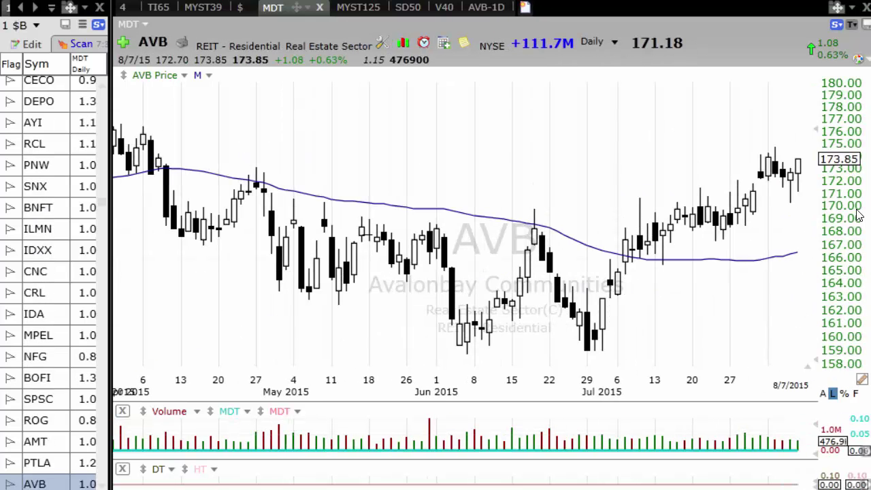
{"action": "key", "text": "Down"}
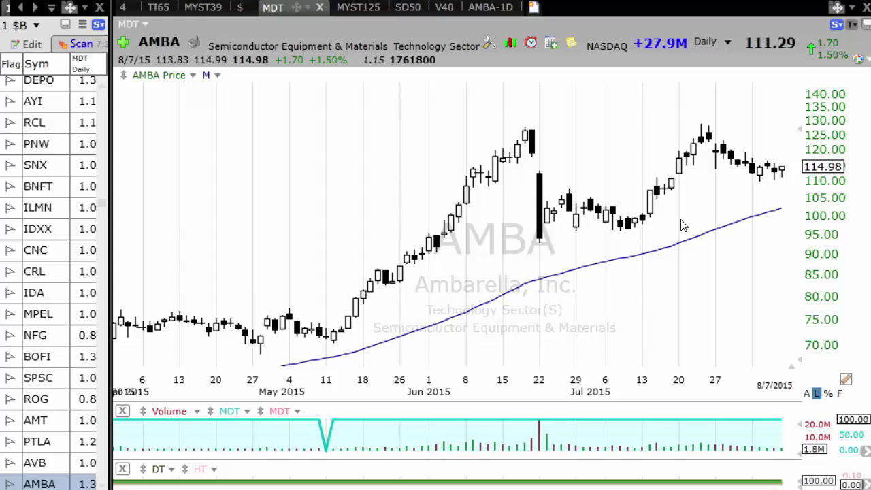
- Examine AMBA's recent price action, inspecting the price data of the 7/17/15 candle before dismissing the read-out
{"action": "left_click", "coordinate": [780, 170]}
{"action": "left_click", "coordinate": [584, 113]}
{"action": "left_click_drag", "start_coordinate": [784, 124], "coordinate": [787, 130]}
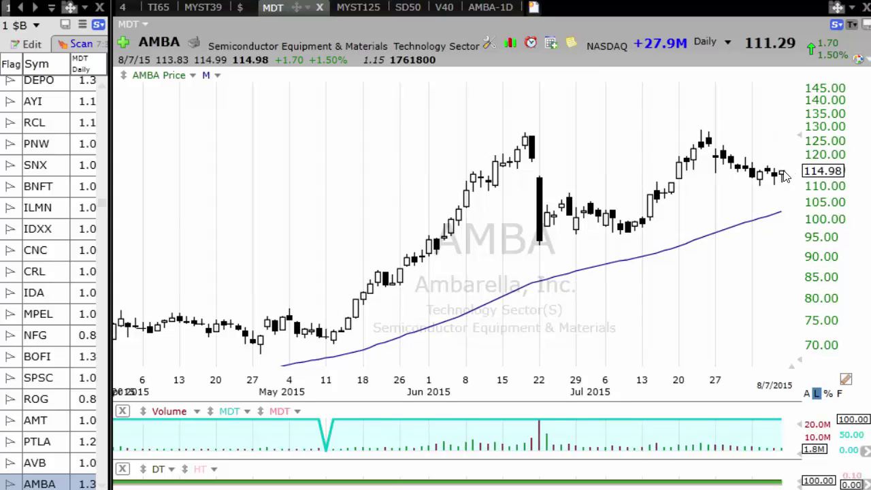
{"action": "left_click", "coordinate": [672, 193]}
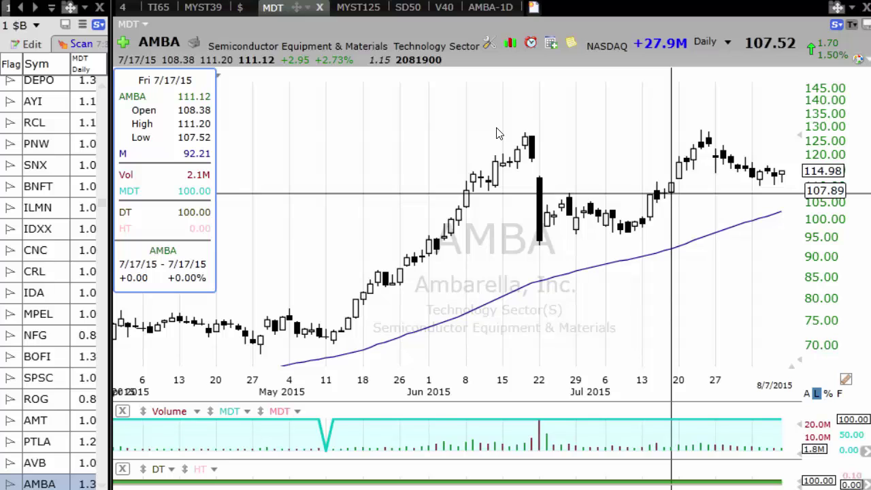
{"action": "left_click", "coordinate": [497, 133]}
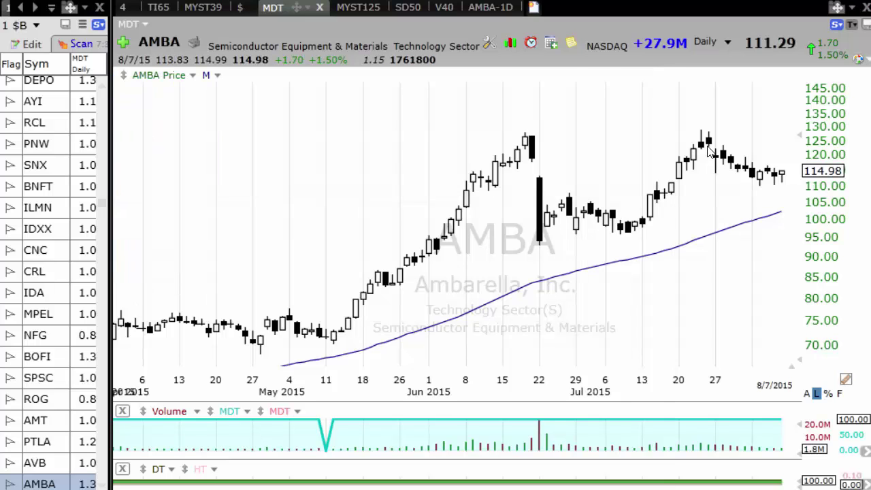
- Review the daily charts from AAOI to AVY in the scan list, including D and COH
{"action": "key", "text": "space"}
{"action": "key", "text": "space"}
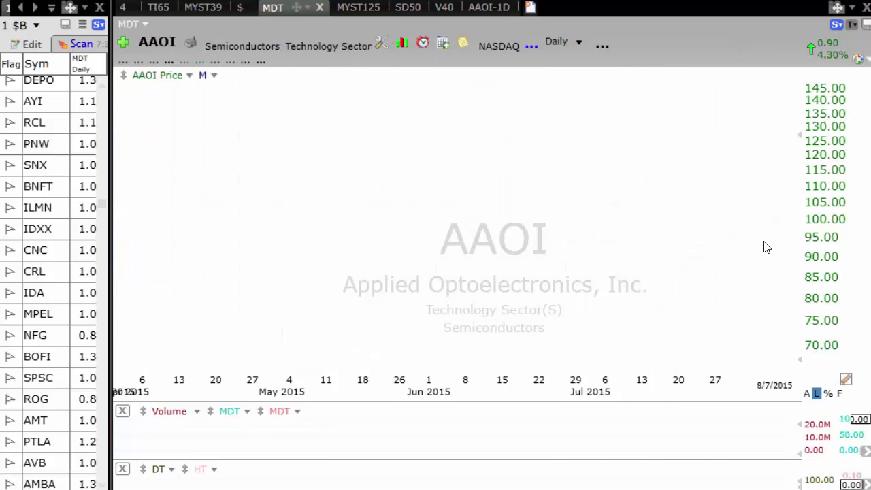
{"action": "key", "text": "space"}
{"action": "key", "text": "space"}
{"action": "key", "text": "space"}
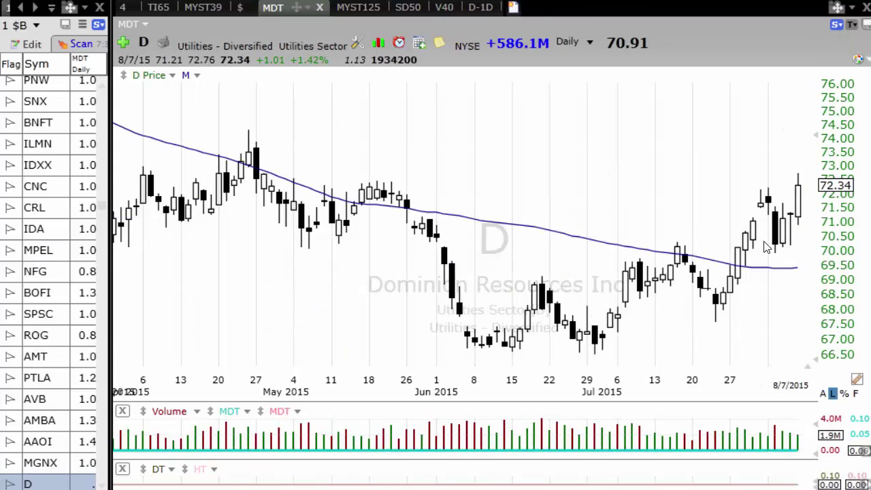
{"action": "key", "text": "space"}
{"action": "key", "text": "space"}
{"action": "key", "text": "space"}
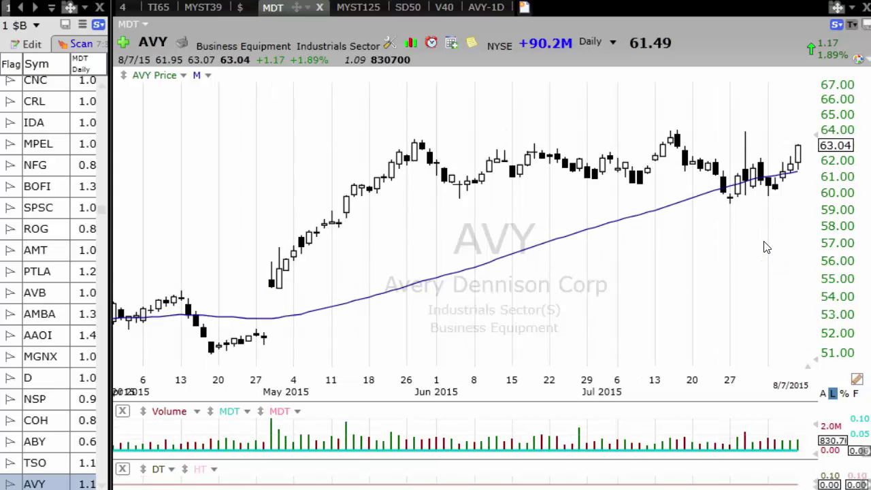
- Step through the daily charts from SEDG to DFS in the scan list, including AL and PSEM
{"action": "key", "text": "space"}
{"action": "key", "text": "space"}
{"action": "key", "text": "space"}
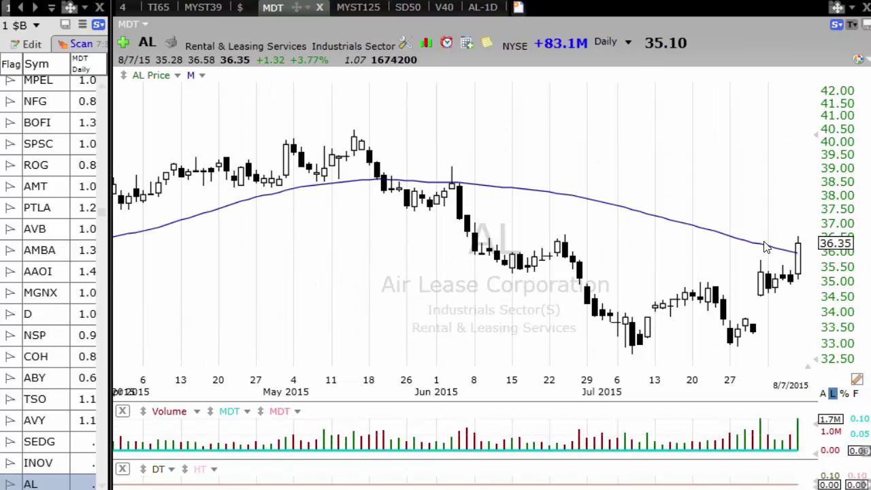
{"action": "key", "text": "space"}
{"action": "key", "text": "space"}
{"action": "key", "text": "space"}
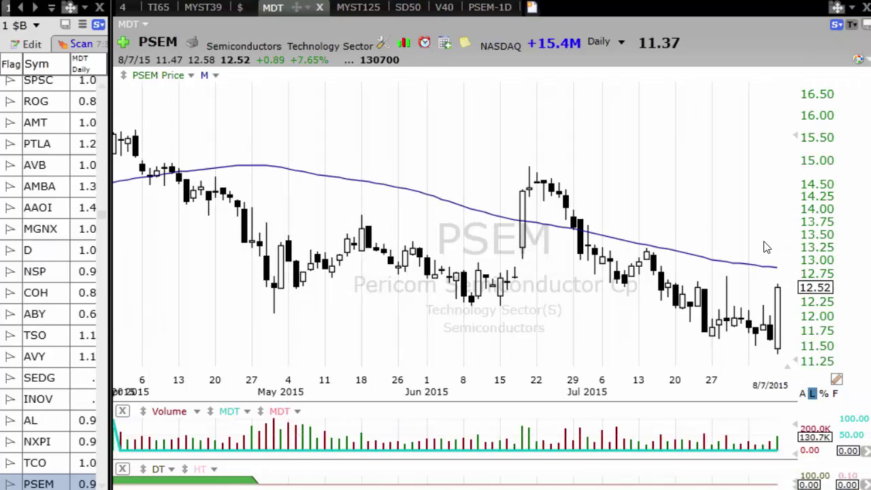
{"action": "key", "text": "space"}
{"action": "key", "text": "space"}
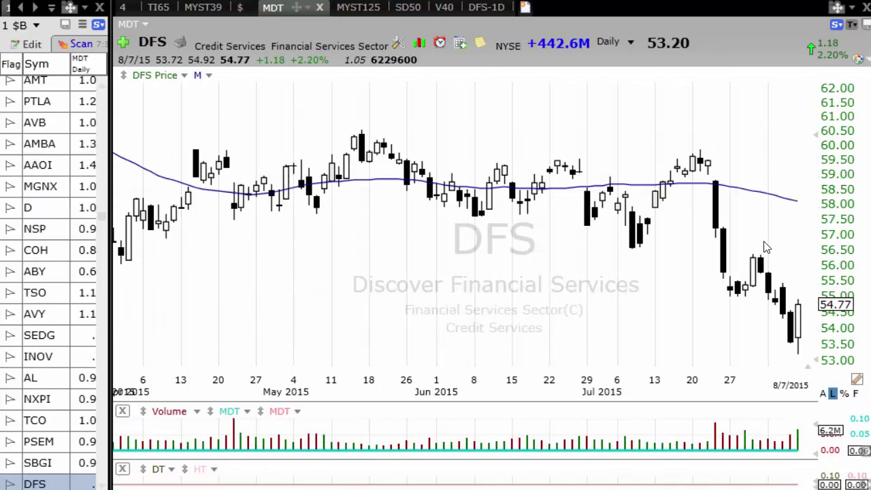
- Page through the daily charts from AGU to CBI in the scan list, including NOW, VRSK, IPXL and APO
{"action": "key", "text": "space"}
{"action": "key", "text": "space"}
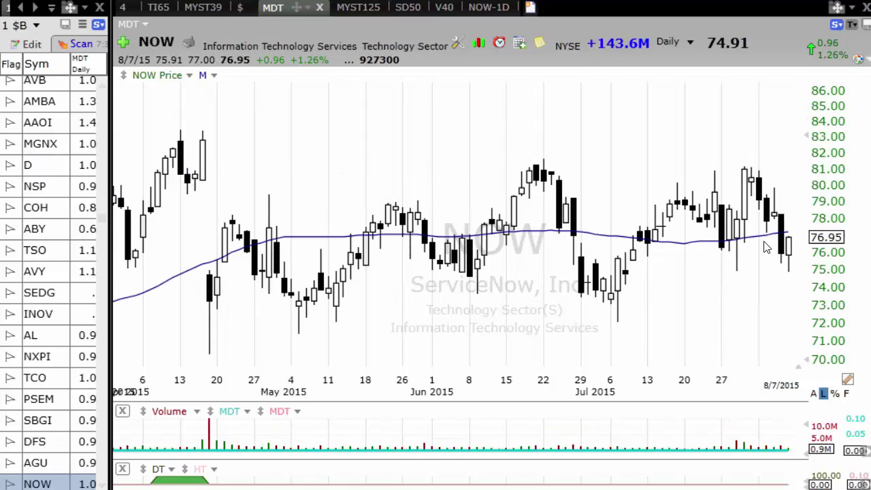
{"action": "key", "text": "space"}
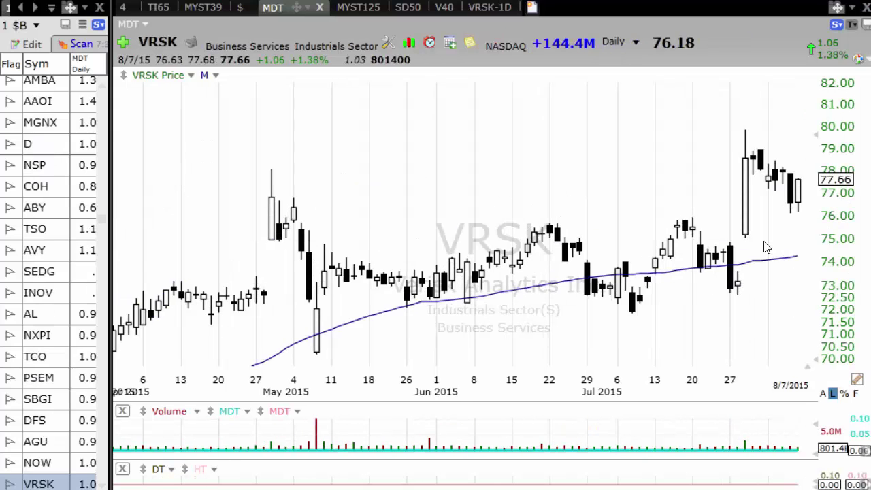
{"action": "key", "text": "space"}
{"action": "key", "text": "space"}
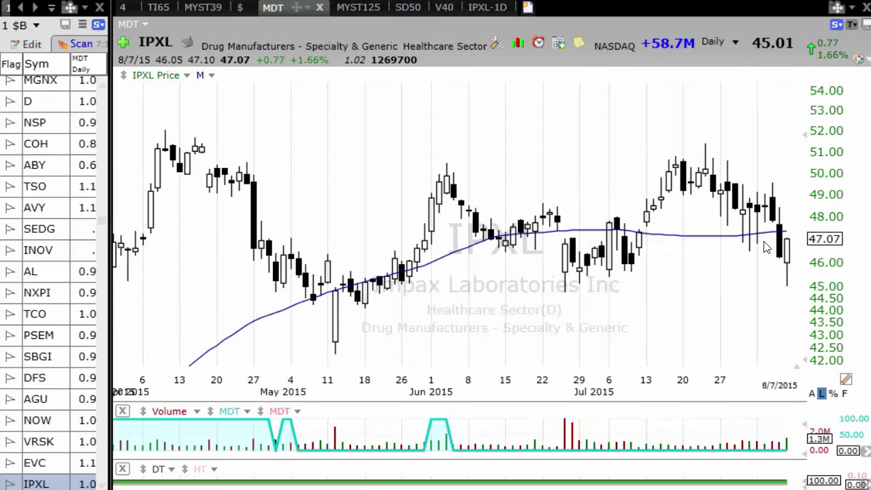
{"action": "key", "text": "space"}
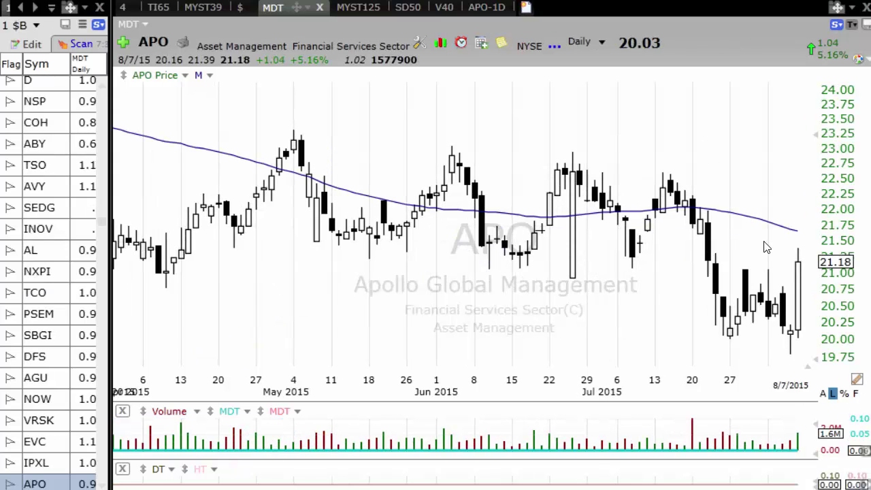
{"action": "key", "text": "space"}
{"action": "key", "text": "space"}
{"action": "key", "text": "space"}
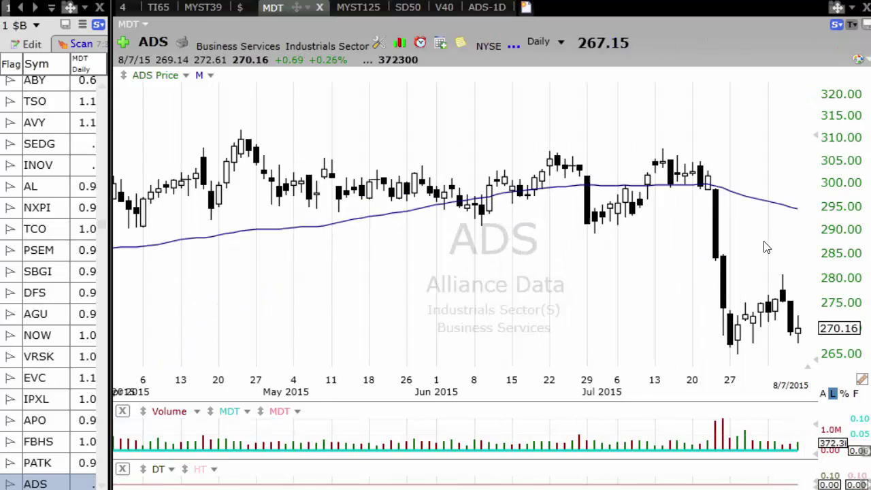
{"action": "key", "text": "space"}
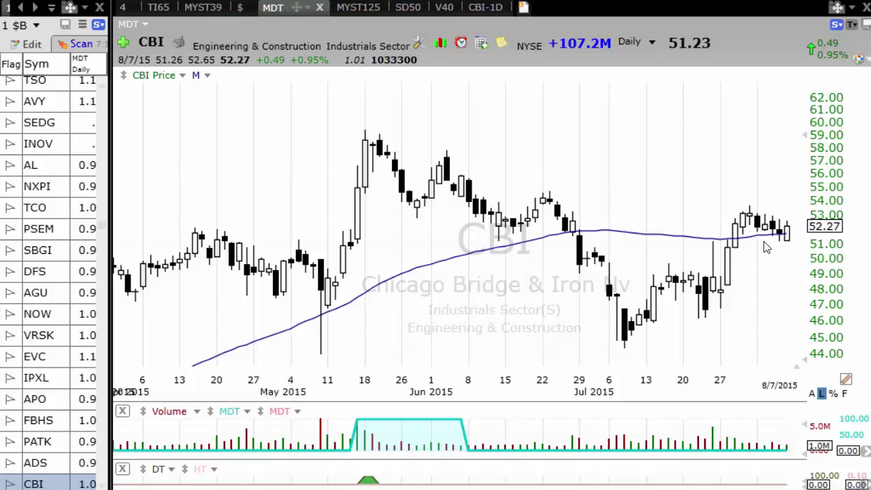
- Review the daily charts from CTB to SHLX in the scan list, including LNKD and AAP
{"action": "key", "text": "Down"}
{"action": "key", "text": "Down"}
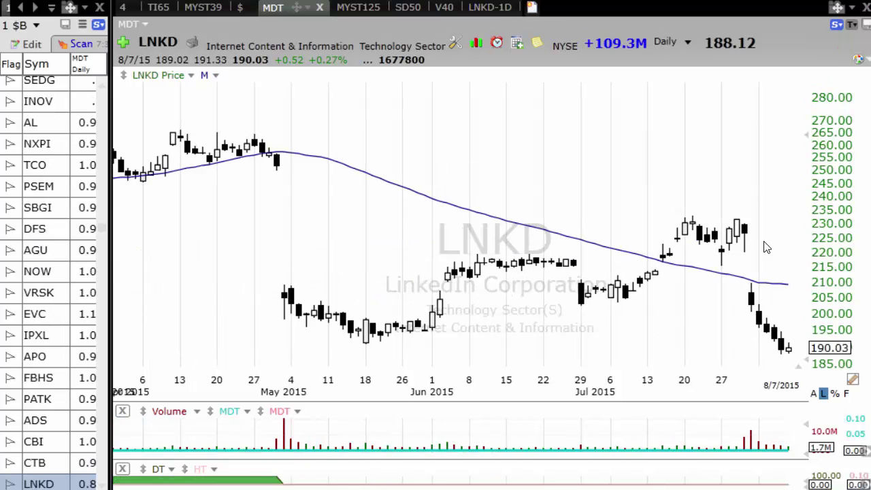
{"action": "key", "text": "Down"}
{"action": "key", "text": "Down"}
{"action": "key", "text": "Down"}
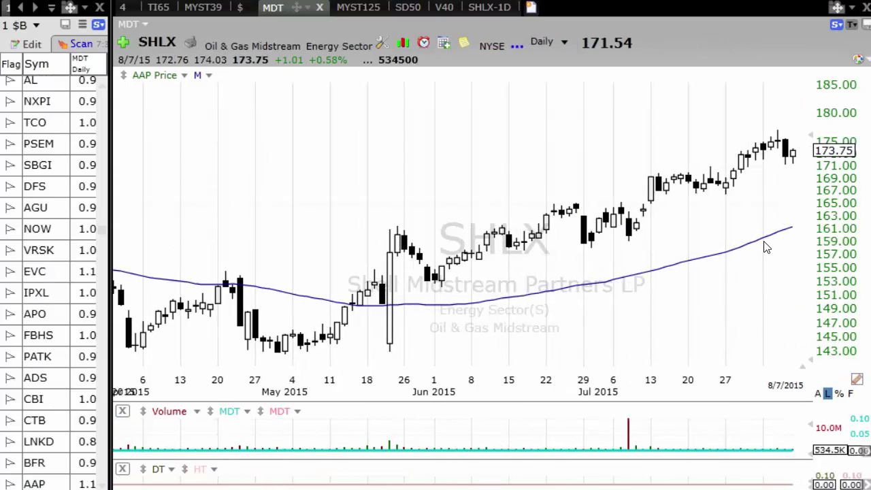
- Step through the daily charts from WLH to FMX in the scan list, including CSC and PLCE
{"action": "key", "text": "Down"}
{"action": "key", "text": "Down"}
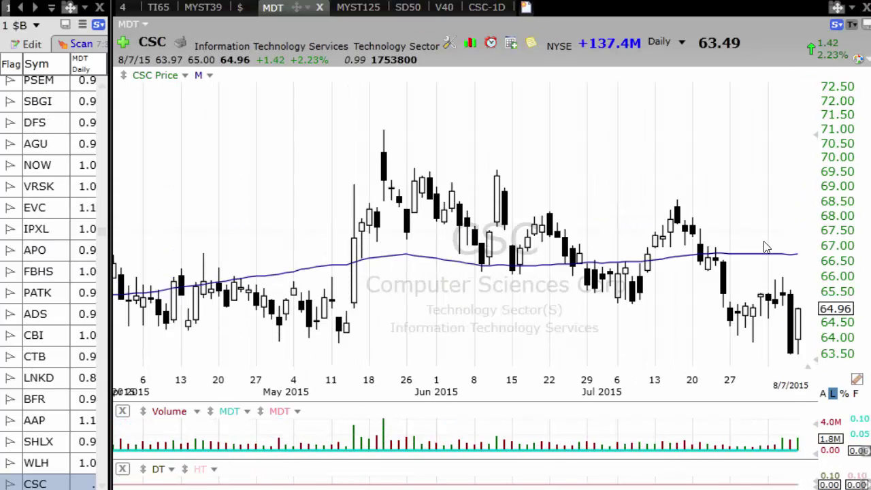
{"action": "key", "text": "Down"}
{"action": "key", "text": "Down"}
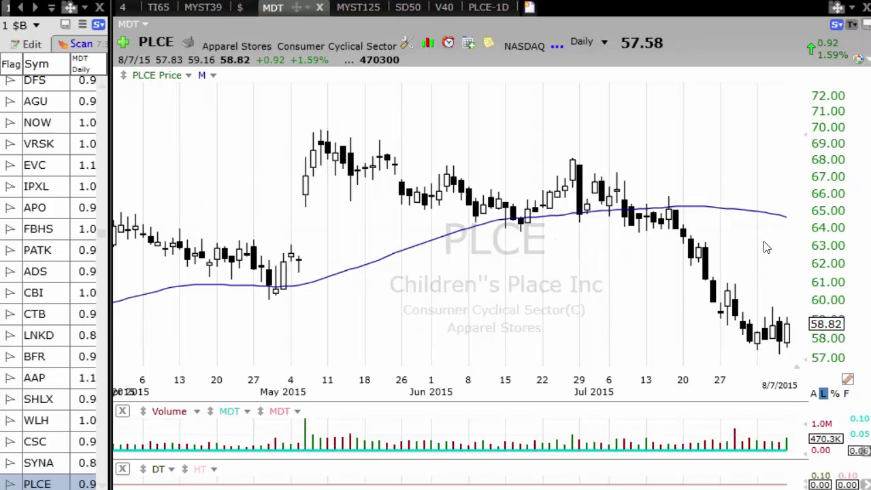
{"action": "key", "text": "Down"}
{"action": "key", "text": "Down"}
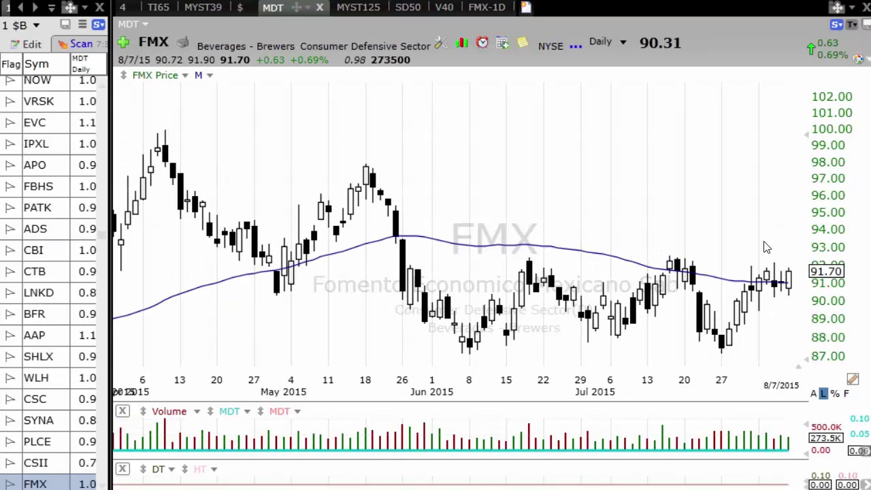
- Step through the daily charts from PNRA to OFIX in the scan list, including HDP, NWE and EPAM
{"action": "key", "text": "Down"}
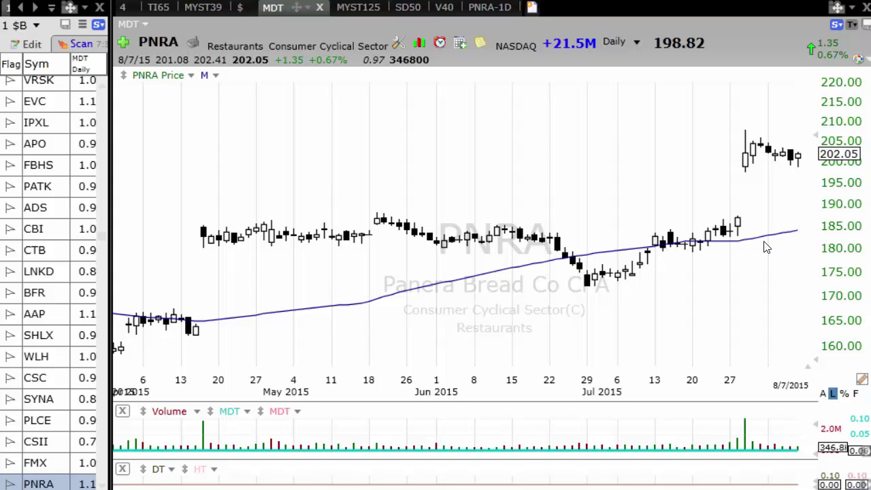
{"action": "key", "text": "Down"}
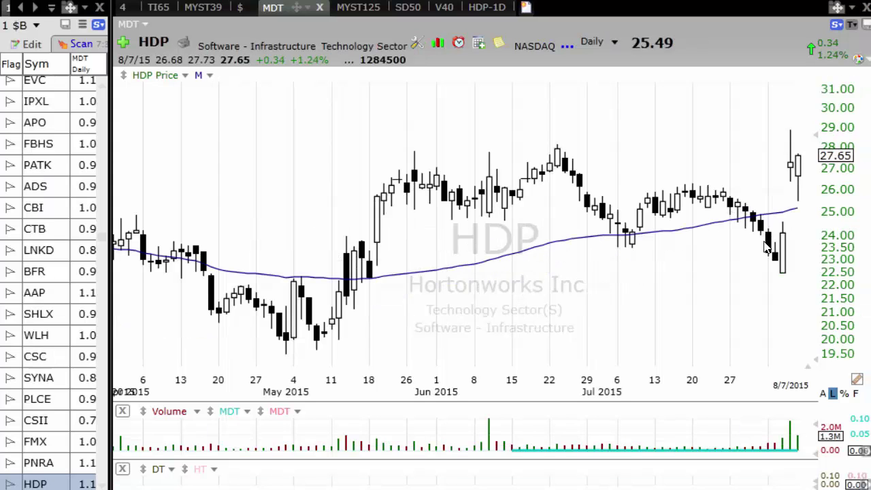
{"action": "key", "text": "Down"}
{"action": "key", "text": "Down"}
{"action": "key", "text": "Down"}
{"action": "key", "text": "Down"}
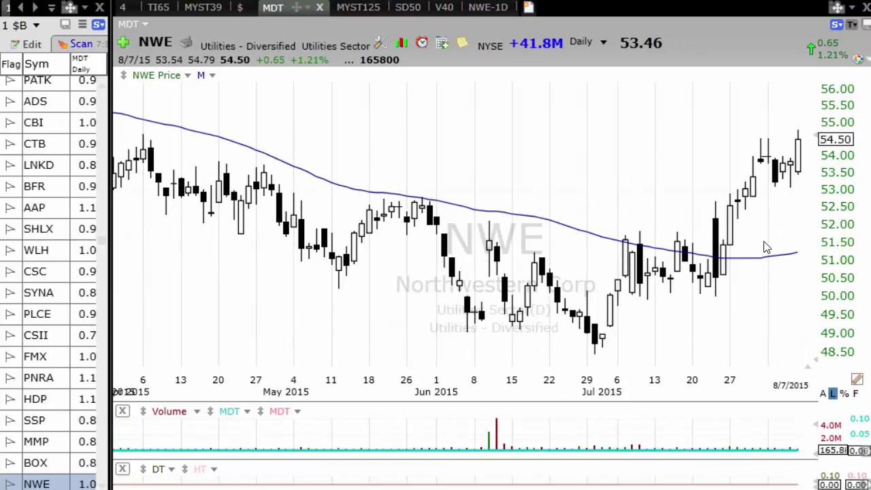
{"action": "key", "text": "Down"}
{"action": "key", "text": "Down"}
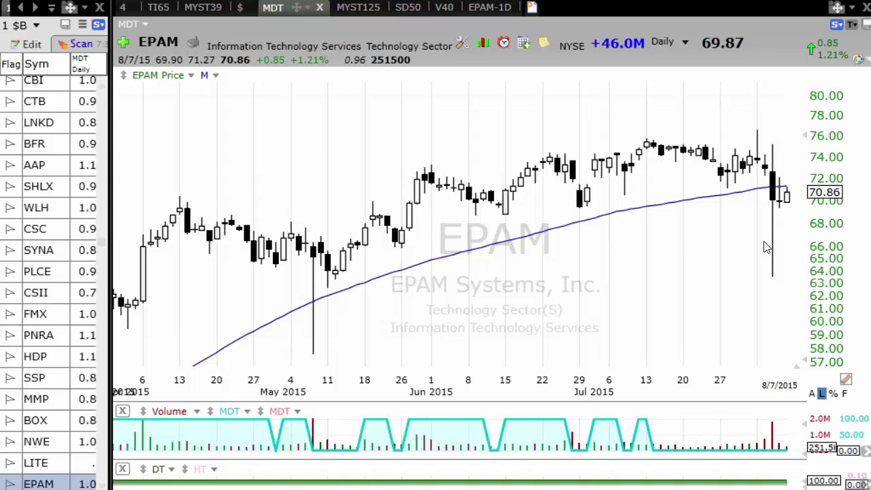
{"action": "key", "text": "Down"}
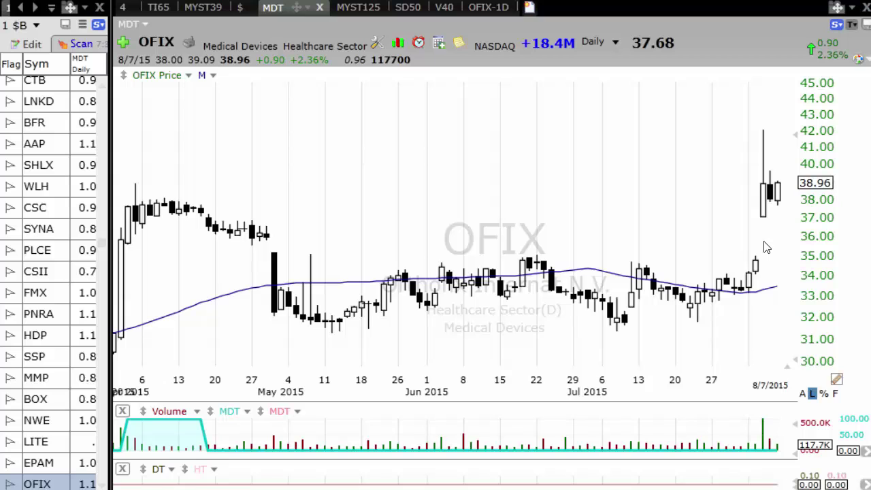
- Review the daily charts from POWL to JCOM in the scan list, including RUN, RGLD, LNG and GLOG
{"action": "key", "text": "Down"}
{"action": "key", "text": "Down"}
{"action": "key", "text": "Down"}
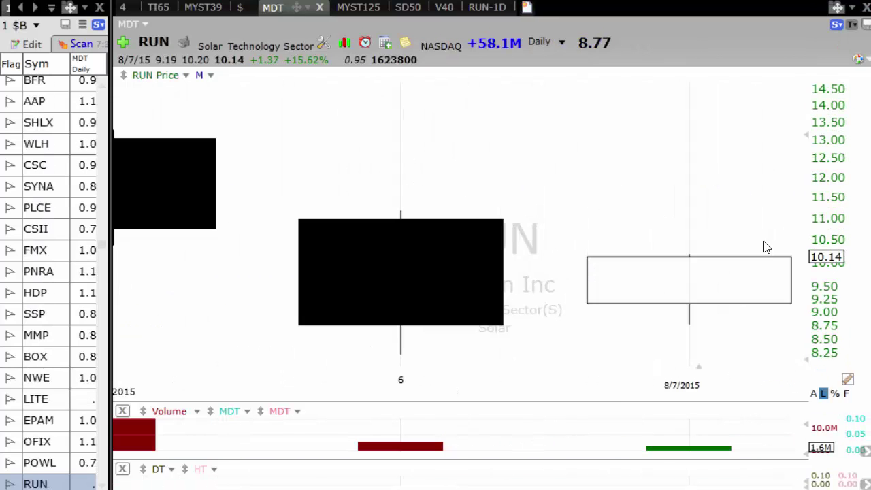
{"action": "key", "text": "Down"}
{"action": "key", "text": "Down"}
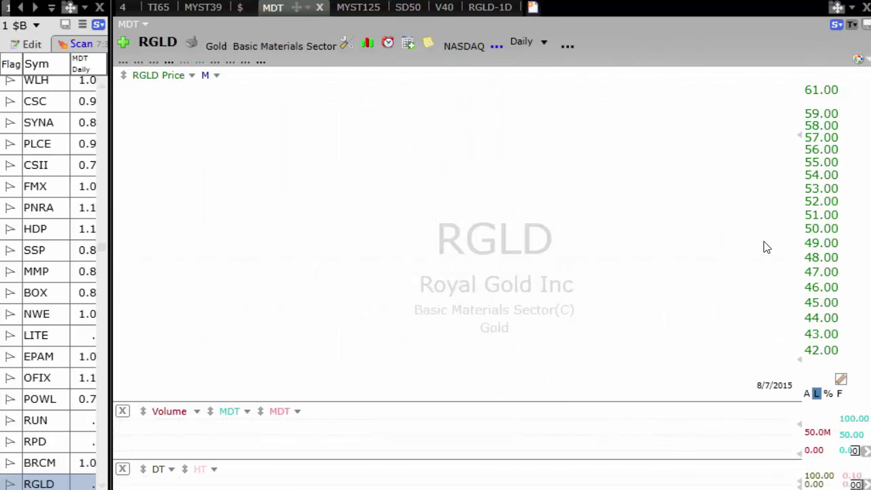
{"action": "key", "text": "Down"}
{"action": "key", "text": "Down"}
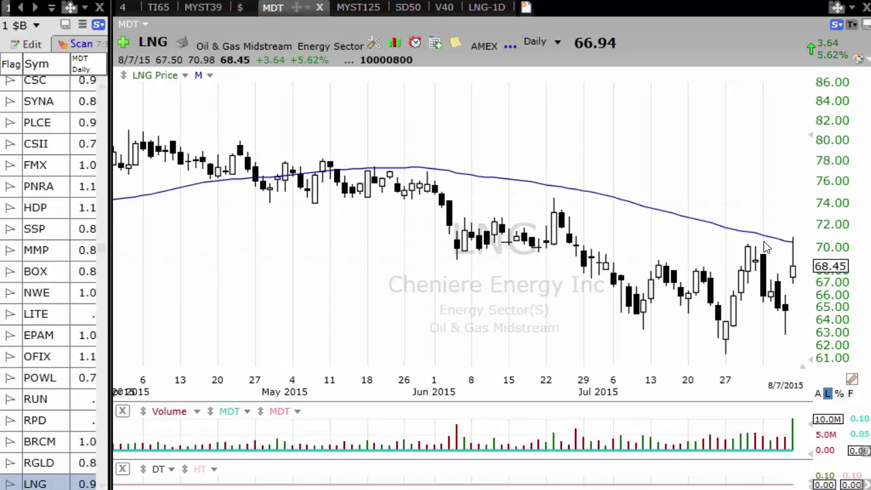
{"action": "key", "text": "Down"}
{"action": "key", "text": "Down"}
{"action": "key", "text": "Down"}
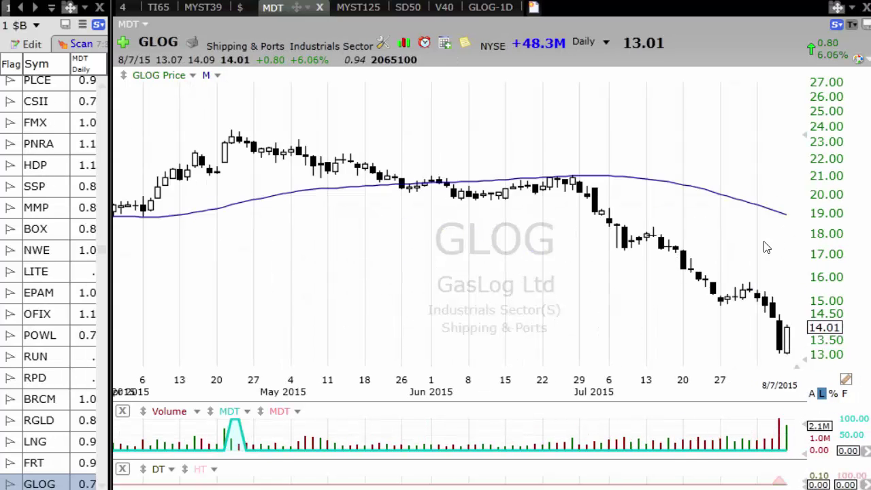
{"action": "key", "text": "Down"}
{"action": "key", "text": "Down"}
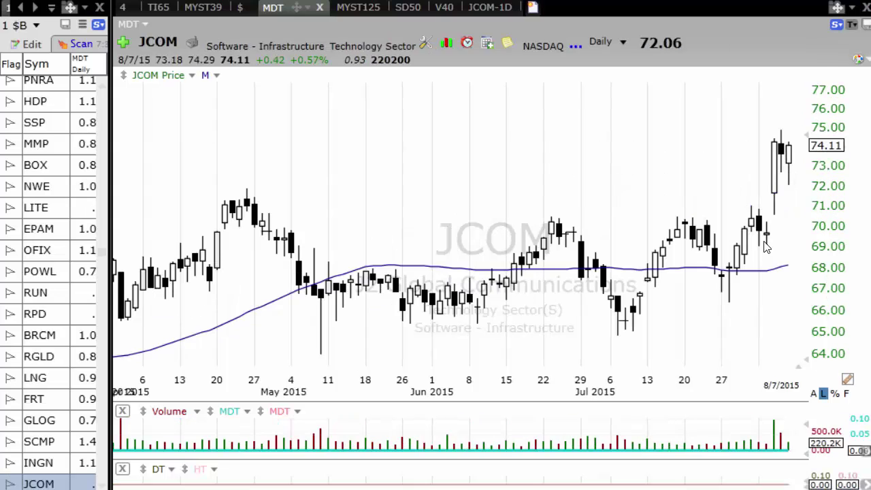
- Page through the daily charts from WEC to LGCY in the scan list, including SYY, ULTA, SWI and PCG
{"action": "key", "text": "Down"}
{"action": "key", "text": "Down"}
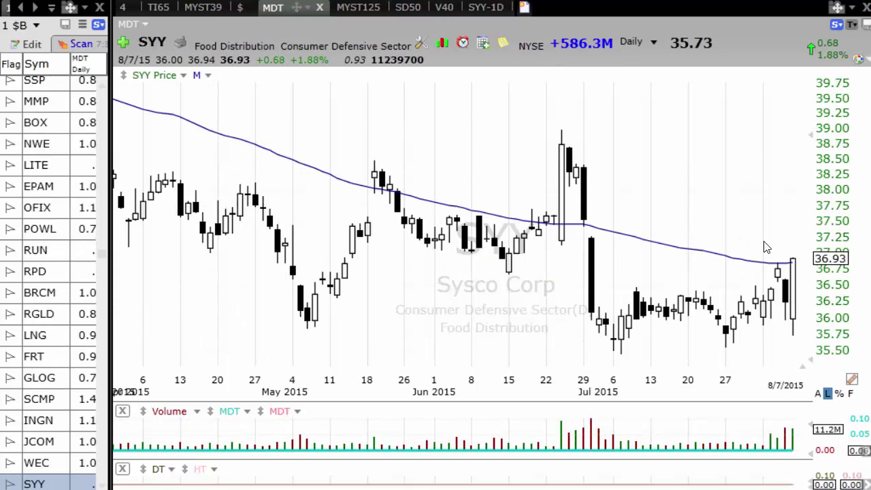
{"action": "key", "text": "Down"}
{"action": "key", "text": "Down"}
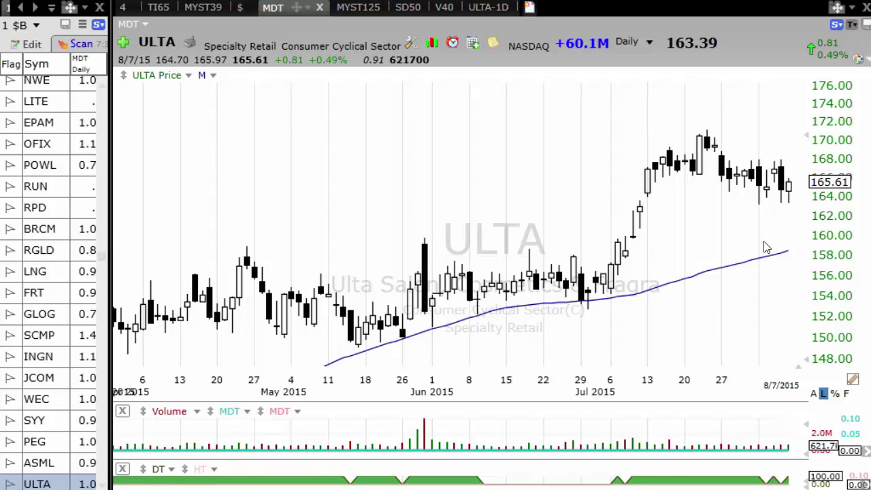
{"action": "key", "text": "Down"}
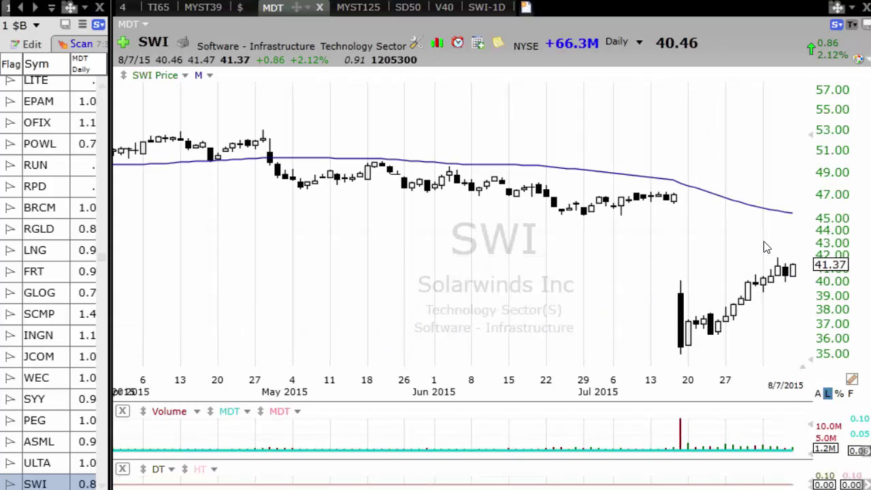
{"action": "key", "text": "Down"}
{"action": "key", "text": "Down"}
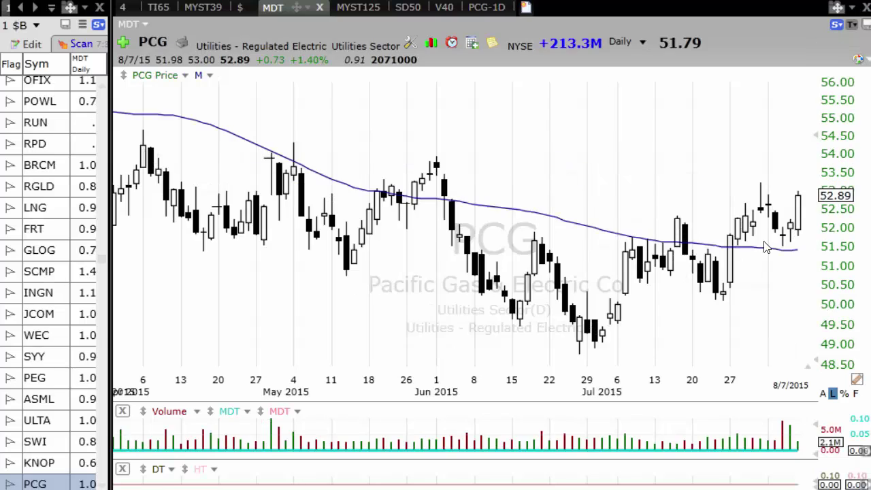
{"action": "key", "text": "Down"}
{"action": "key", "text": "Down"}
{"action": "key", "text": "Down"}
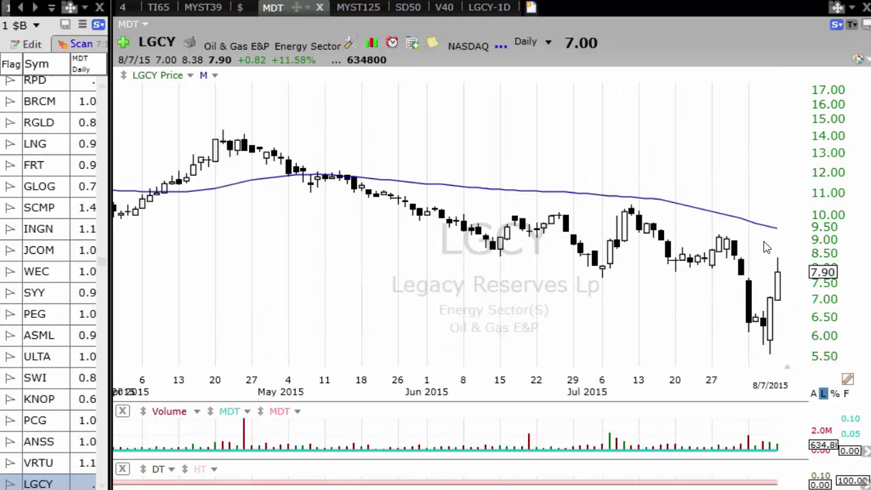
- Step through the daily charts from MASI to RSPP in the scan list, including PJC and PCAR
{"action": "key", "text": "Down"}
{"action": "key", "text": "Down"}
{"action": "key", "text": "Down"}
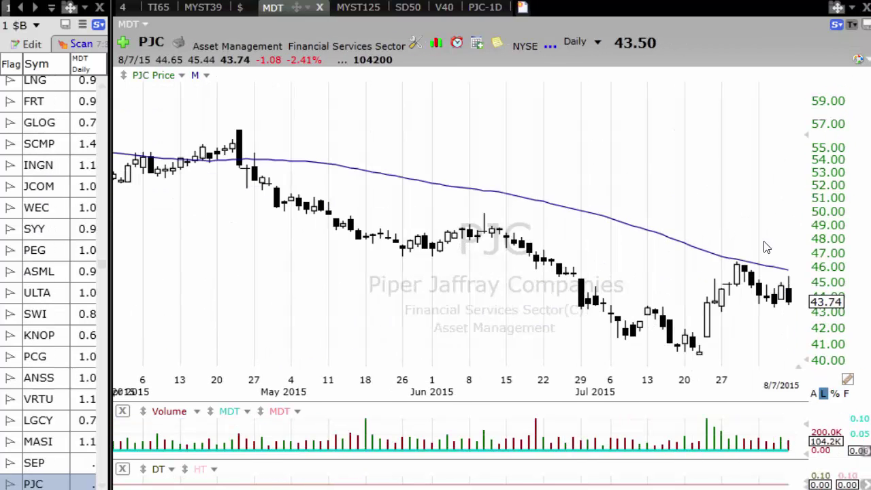
{"action": "key", "text": "Down"}
{"action": "key", "text": "Down"}
{"action": "key", "text": "Down"}
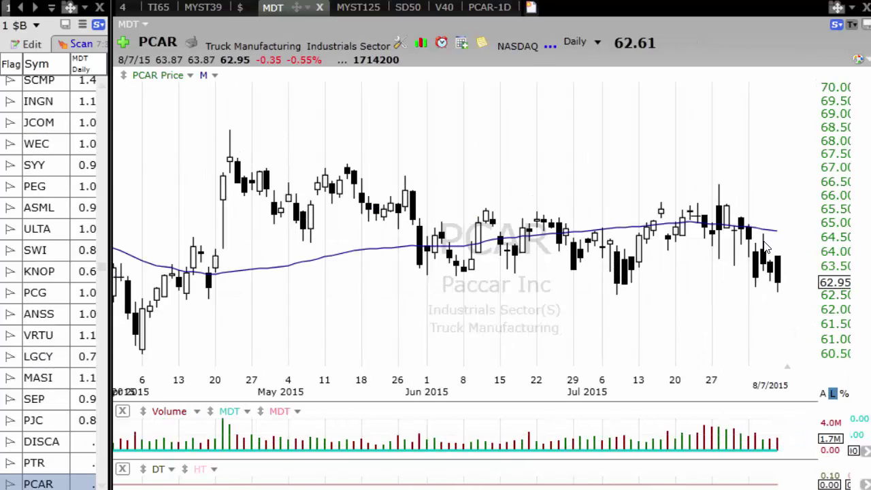
{"action": "key", "text": "Down"}
{"action": "key", "text": "Down"}
{"action": "key", "text": "Down"}
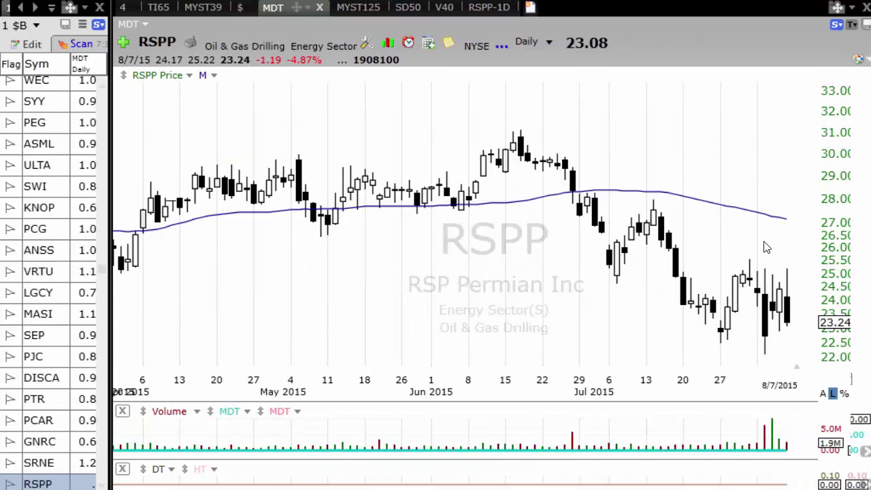
- Review the daily charts from SPWR to TWC in the scan list, including MEOH, MRO and NOAH
{"action": "key", "text": "Down"}
{"action": "key", "text": "Down"}
{"action": "key", "text": "Down"}
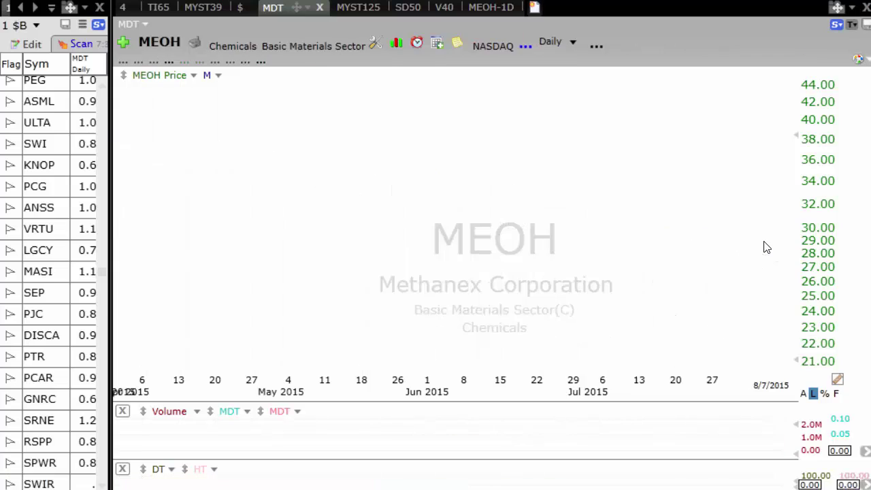
{"action": "key", "text": "Down"}
{"action": "key", "text": "Down"}
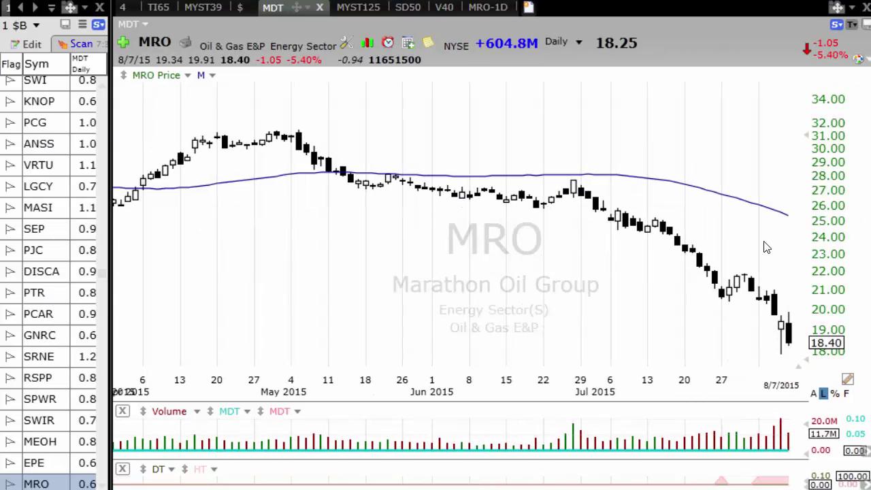
{"action": "key", "text": "Down"}
{"action": "key", "text": "Down"}
{"action": "key", "text": "Down"}
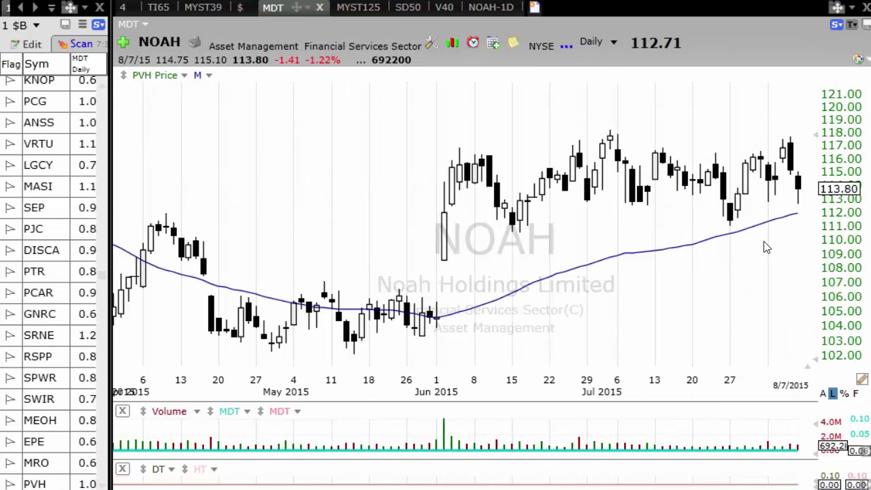
{"action": "key", "text": "Down"}
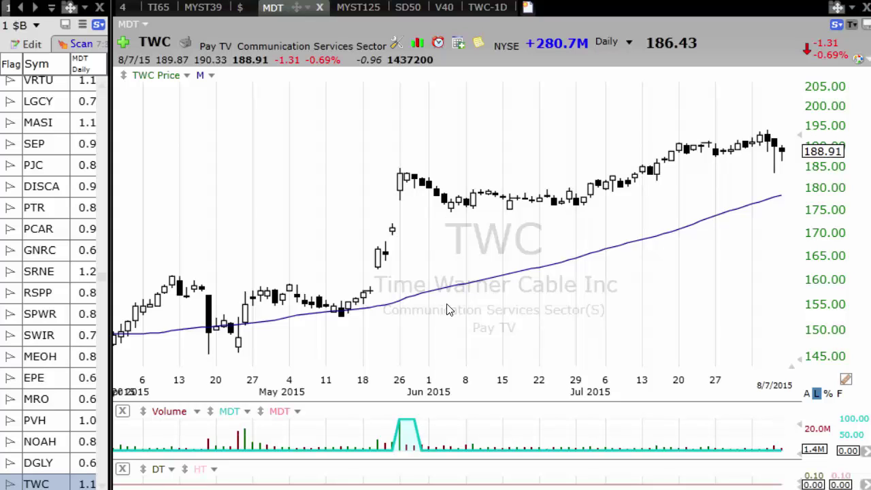
- Page through the daily charts from JD to WDC in the scan list, including HUBG, FB, MUSA and CPPL
{"action": "key", "text": "Down"}
{"action": "key", "text": "Down"}
{"action": "key", "text": "Down"}
{"action": "key", "text": "Down"}
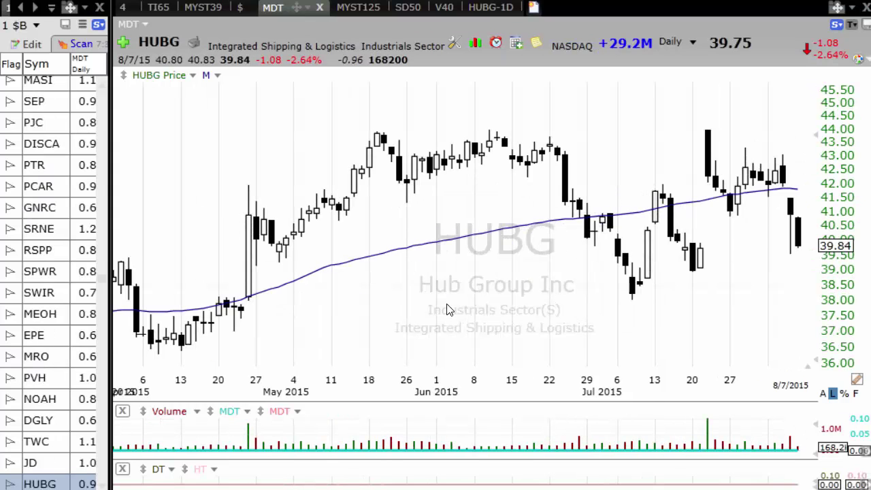
{"action": "key", "text": "Down"}
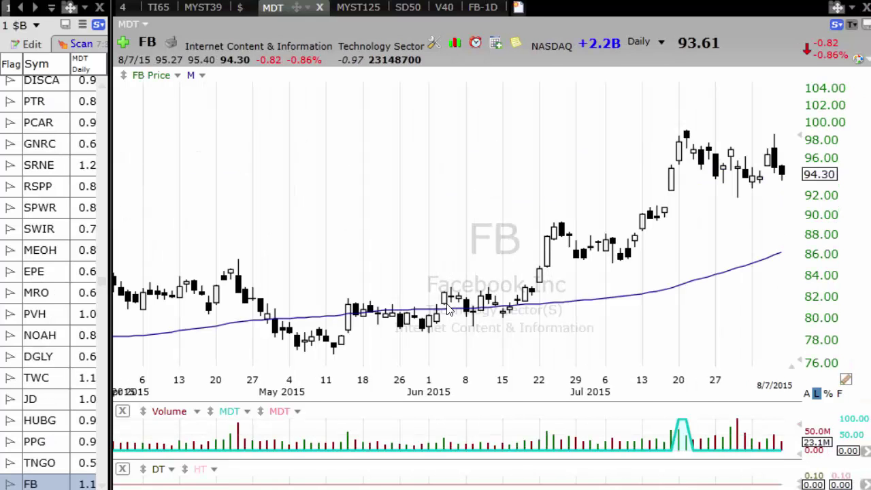
{"action": "key", "text": "Down"}
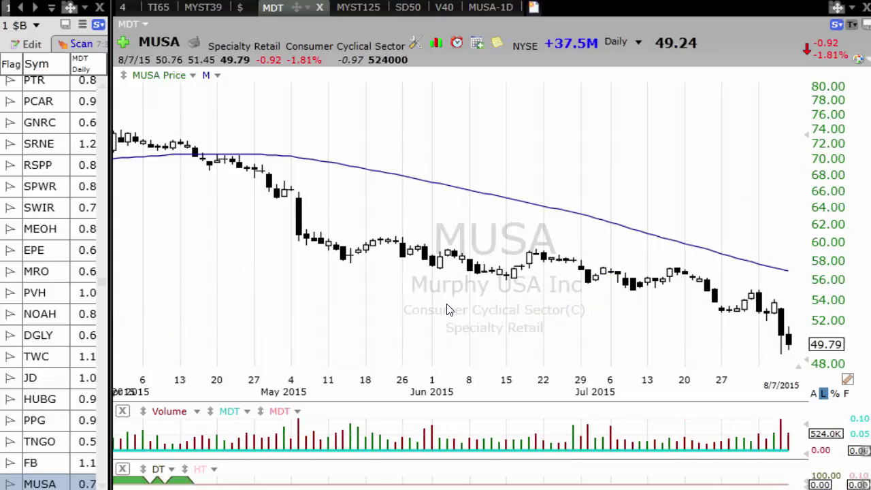
{"action": "key", "text": "Down"}
{"action": "key", "text": "Down"}
{"action": "key", "text": "Down"}
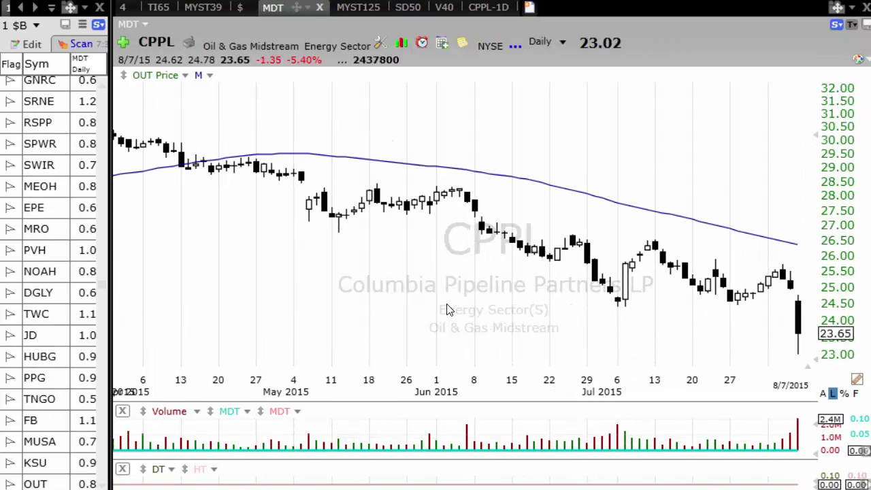
{"action": "key", "text": "Down"}
{"action": "key", "text": "Down"}
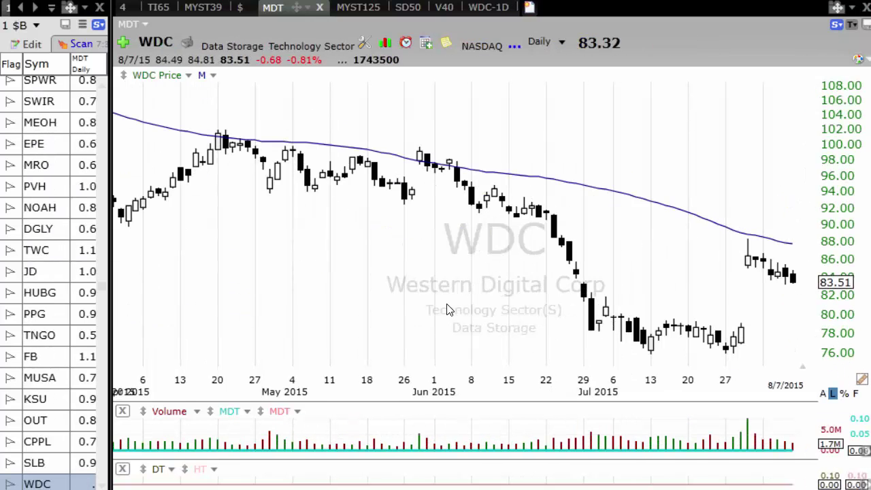
- Step through the daily charts from CKH to WCG in the scan list, including SPR, CCC and FEIC
{"action": "key", "text": "Down"}
{"action": "key", "text": "Down"}
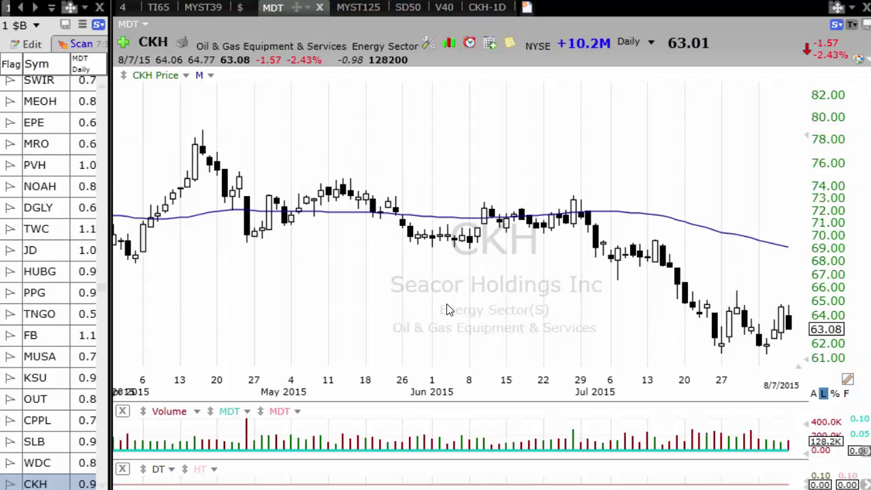
{"action": "key", "text": "Down"}
{"action": "key", "text": "Down"}
{"action": "key", "text": "Down"}
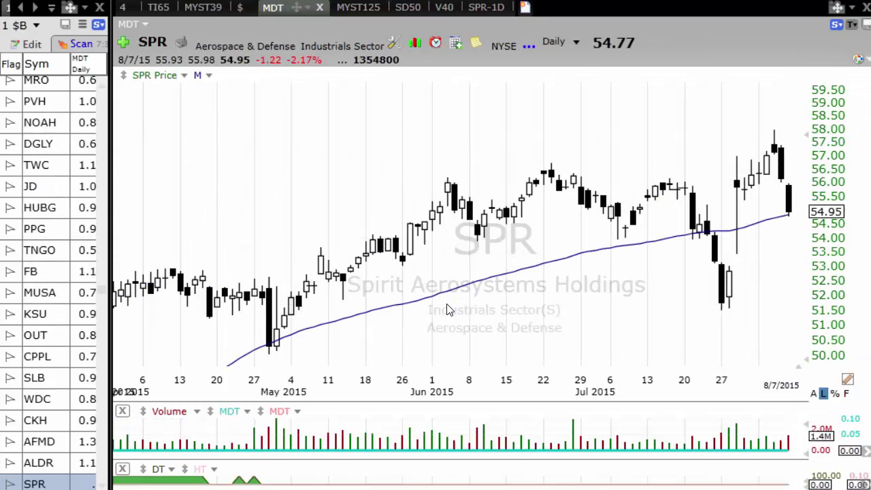
{"action": "key", "text": "Down"}
{"action": "key", "text": "Down"}
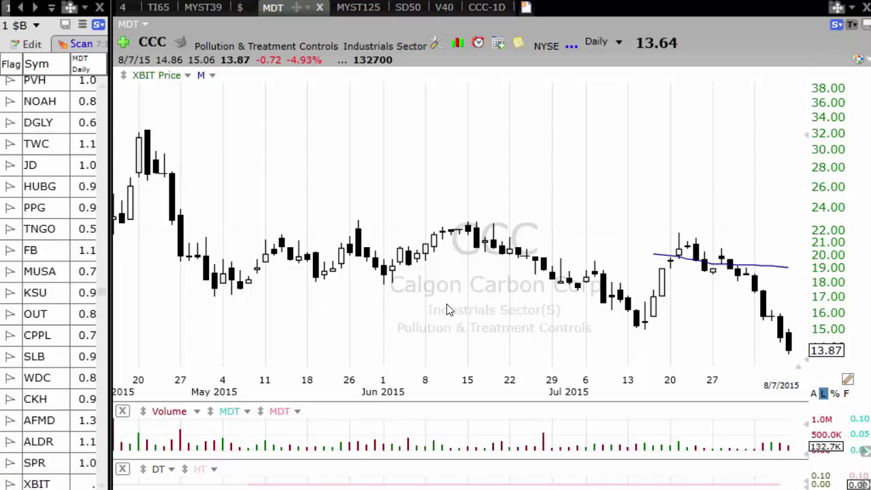
{"action": "key", "text": "Down"}
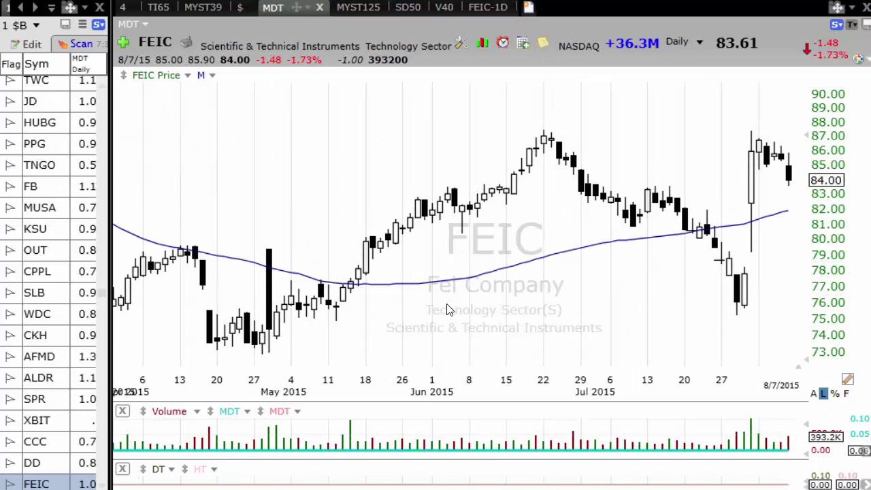
{"action": "key", "text": "Down"}
{"action": "key", "text": "Down"}
{"action": "key", "text": "Down"}
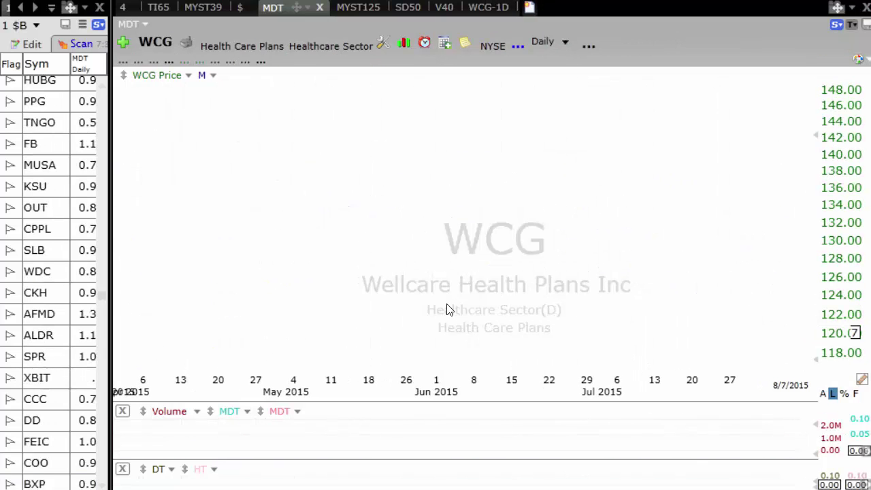
- Review the daily charts from WING to BDX in the scan list, including SJM and WLB
{"action": "key", "text": "Down"}
{"action": "key", "text": "Down"}
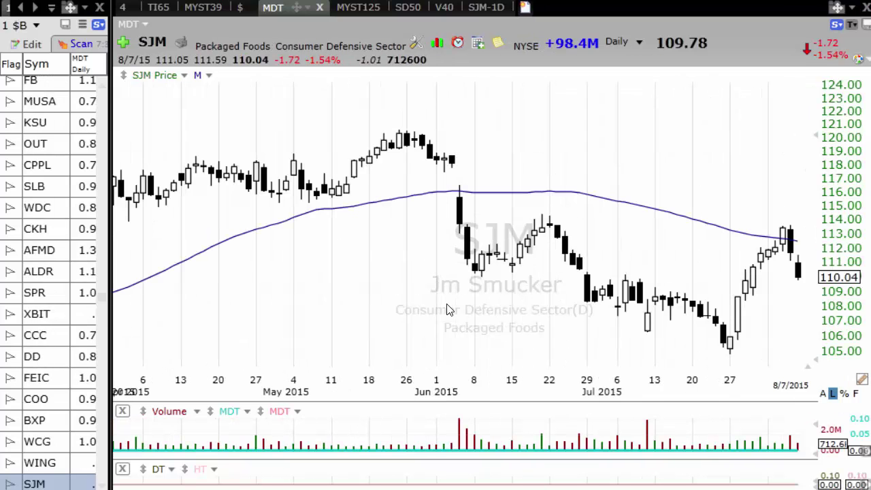
{"action": "key", "text": "Down"}
{"action": "key", "text": "Down"}
{"action": "key", "text": "Down"}
{"action": "key", "text": "Down"}
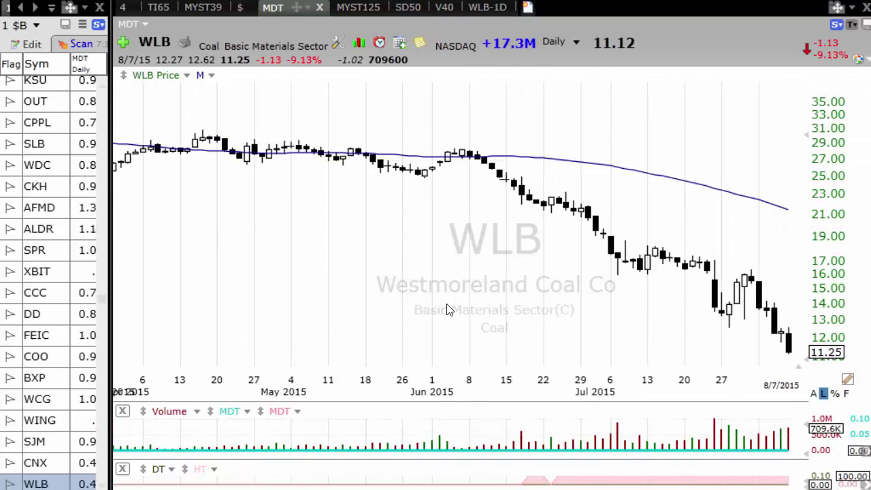
{"action": "key", "text": "Down"}
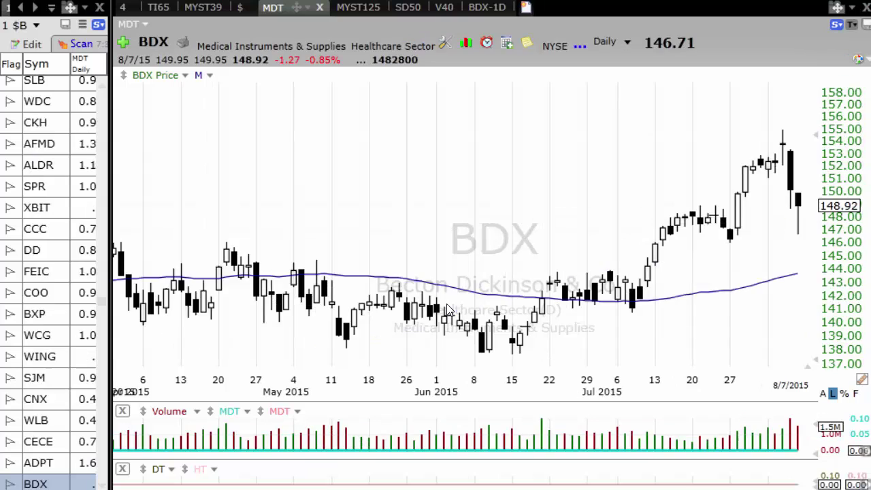
- Review the daily charts from BAP to MSA in the scan list, including CJES and TDW
{"action": "key", "text": "Down"}
{"action": "key", "text": "Down"}
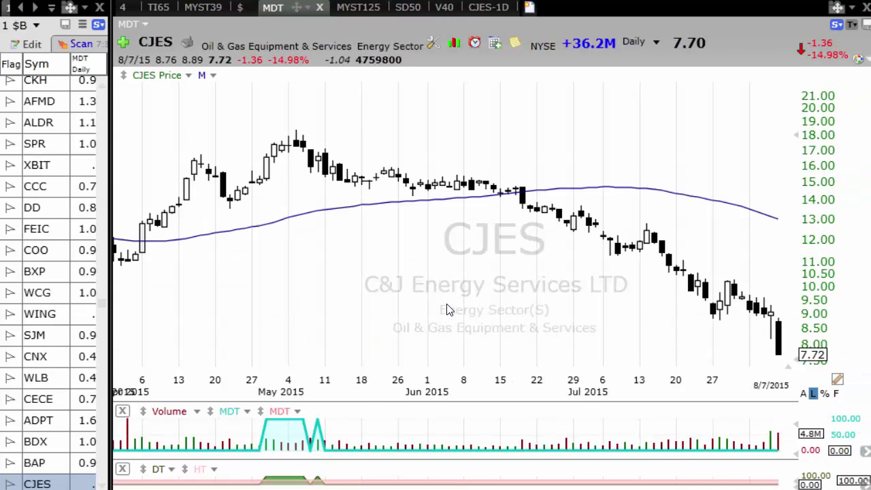
{"action": "key", "text": "Down"}
{"action": "key", "text": "Down"}
{"action": "key", "text": "Down"}
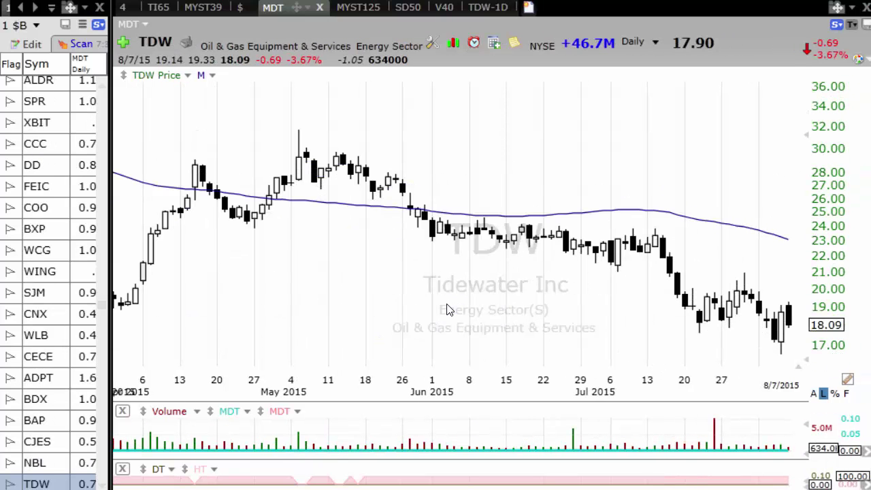
{"action": "key", "text": "Down"}
{"action": "key", "text": "Down"}
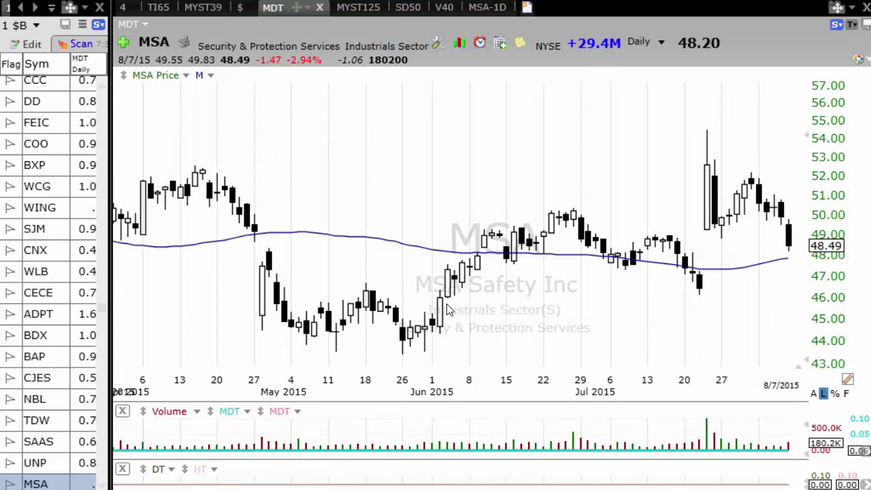
- Page through the daily charts from AGIO to MDCO in the scan list, including TMST
{"action": "key", "text": "Down"}
{"action": "key", "text": "Down"}
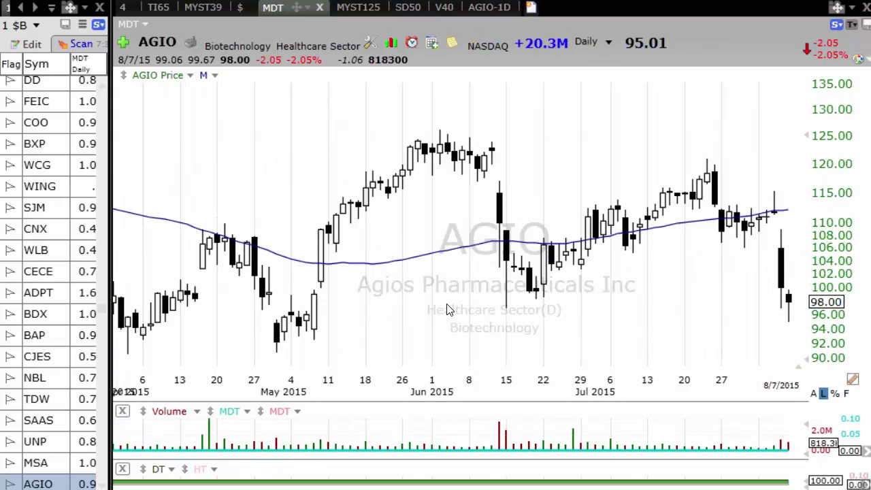
{"action": "key", "text": "Down"}
{"action": "key", "text": "Down"}
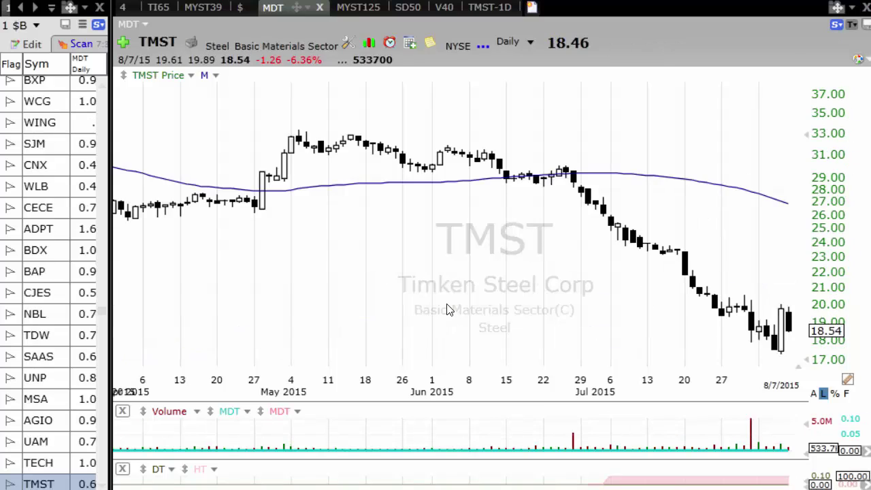
{"action": "key", "text": "Down"}
{"action": "key", "text": "Down"}
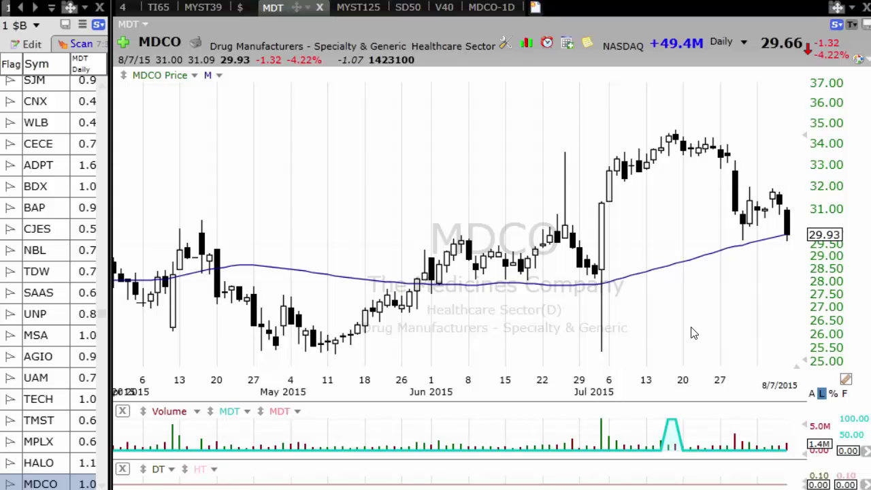
- Step past TSLA to SAGE in the scan list, and go back to examine TSLA's daily chart
{"action": "key", "text": "space"}
{"action": "key", "text": "space"}
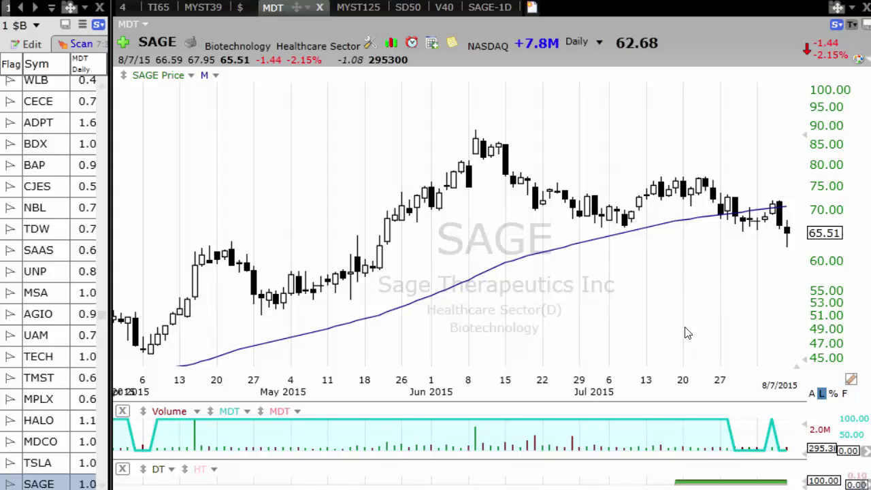
{"action": "left_click", "coordinate": [68, 466]}
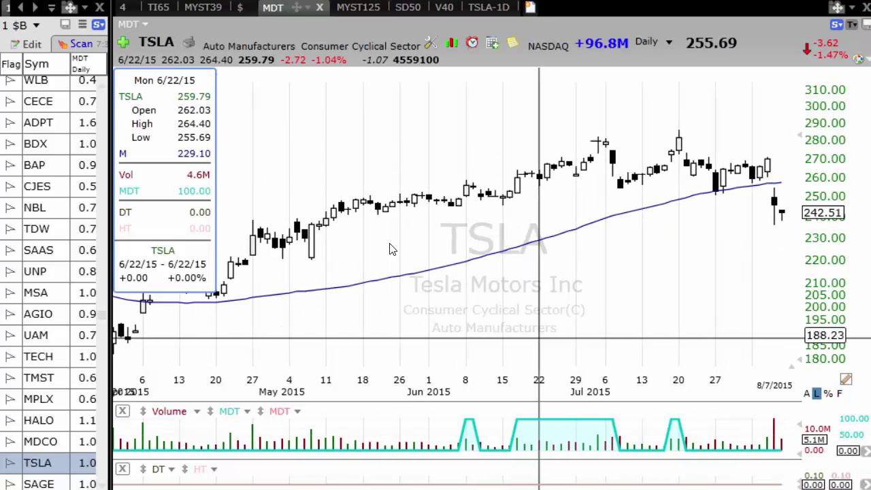
- Step through the daily charts from TOO to EQT in the scan list, including CVI and INSY
{"action": "key", "text": "space"}
{"action": "key", "text": "space"}
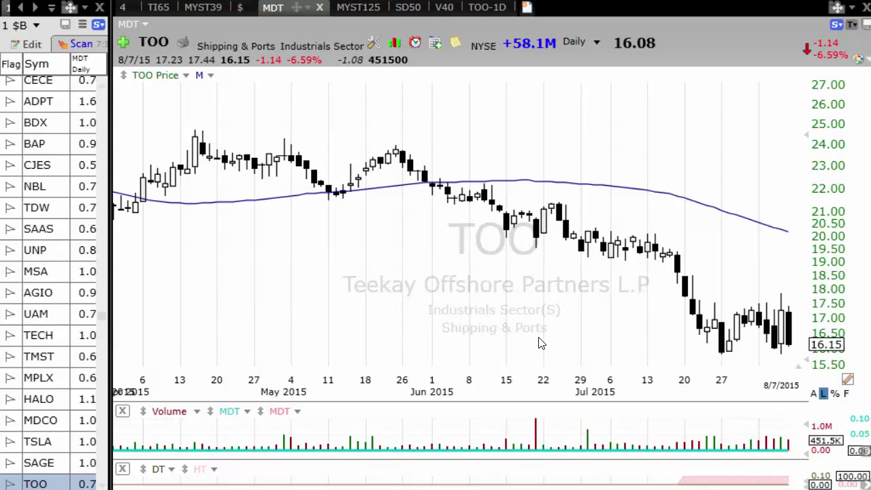
{"action": "key", "text": "space"}
{"action": "key", "text": "space"}
{"action": "key", "text": "space"}
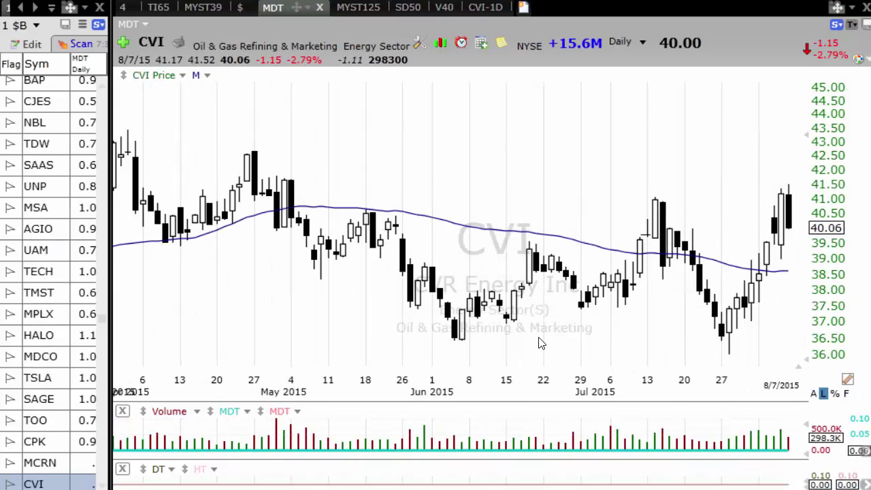
{"action": "key", "text": "space"}
{"action": "key", "text": "space"}
{"action": "key", "text": "space"}
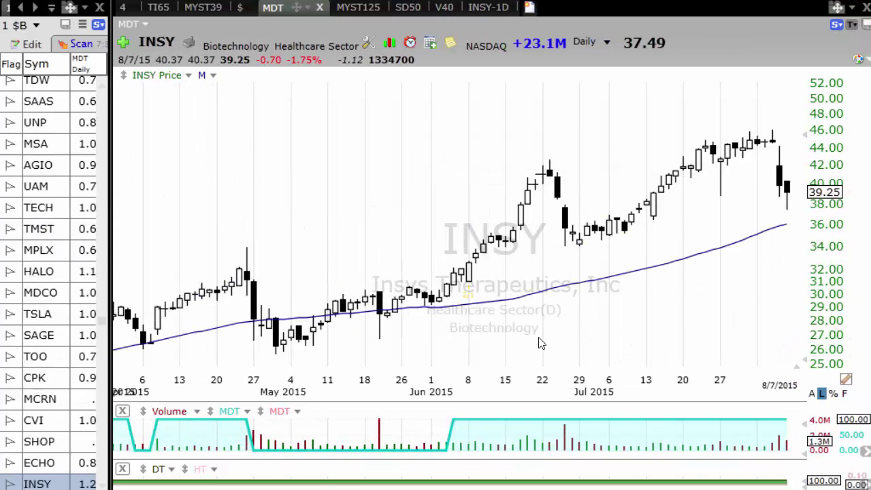
{"action": "key", "text": "space"}
{"action": "key", "text": "space"}
{"action": "key", "text": "space"}
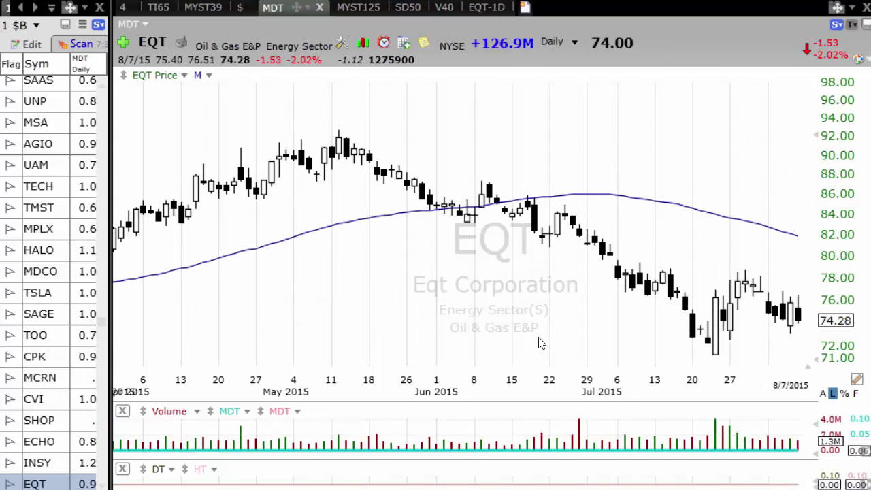
- Review the daily charts from FRED to CXO in the scan list, including TK, ADAP, TDOC and RMAX
{"action": "key", "text": "space"}
{"action": "key", "text": "space"}
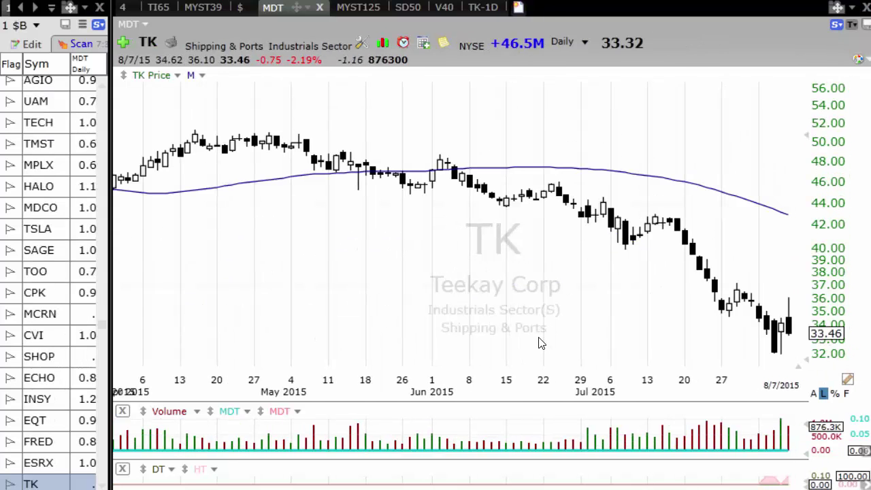
{"action": "key", "text": "space"}
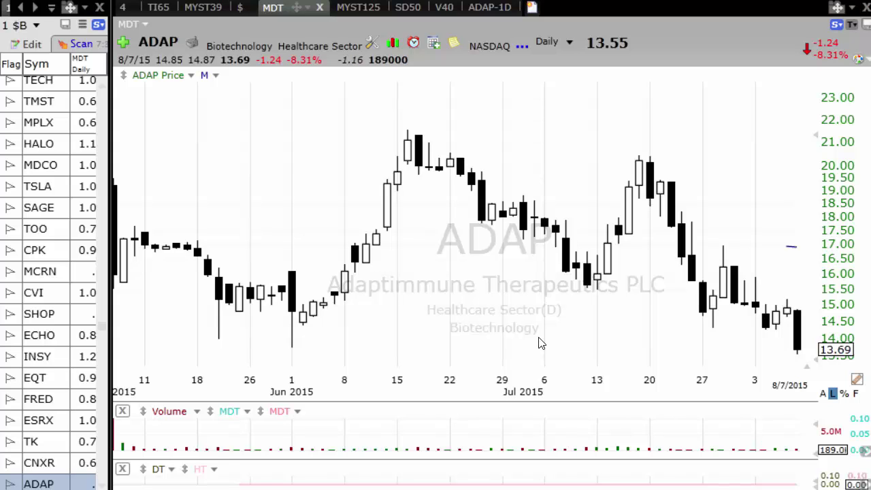
{"action": "key", "text": "space"}
{"action": "key", "text": "space"}
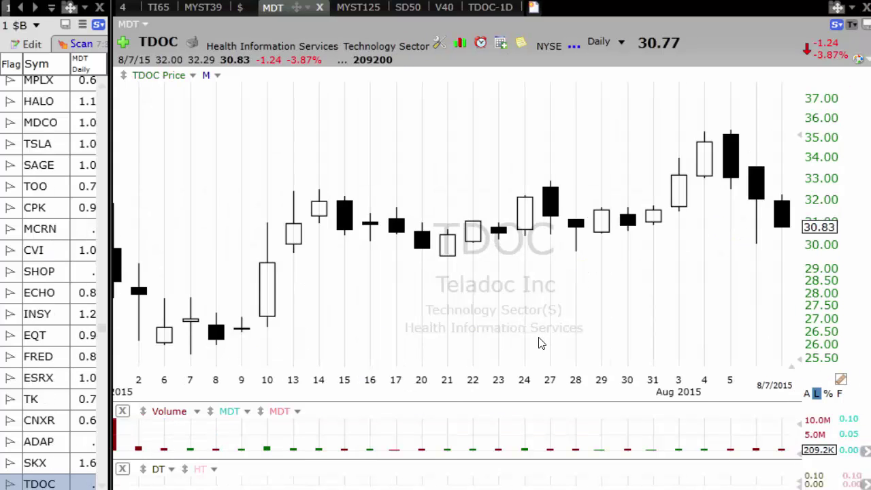
{"action": "key", "text": "space"}
{"action": "key", "text": "space"}
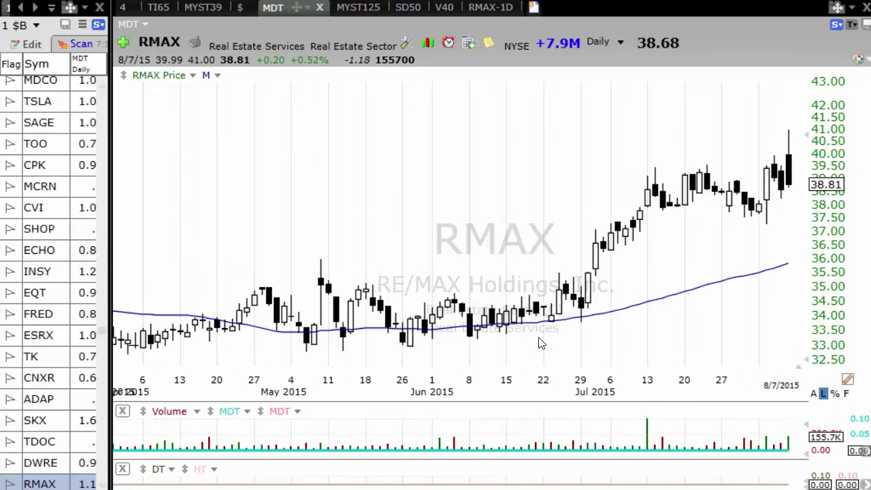
{"action": "key", "text": "space"}
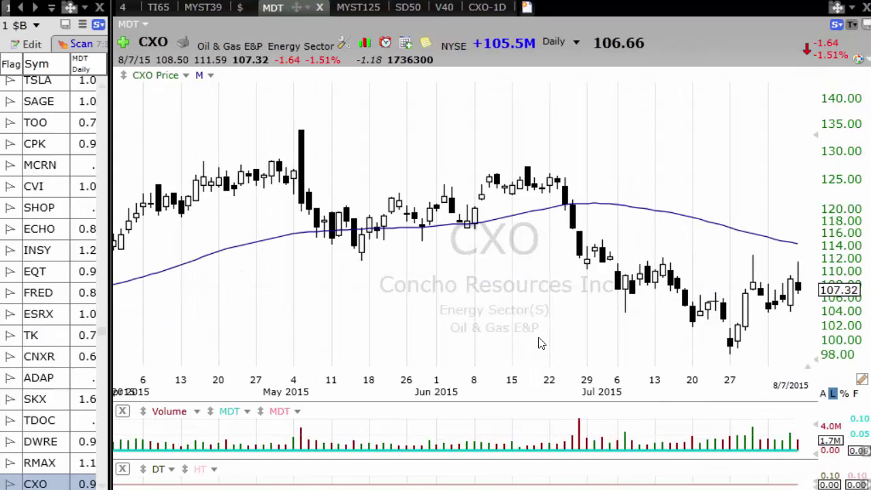
- Page through the daily charts from CLX to CUB in the scan list, including CGNX and PRU
{"action": "key", "text": "space"}
{"action": "key", "text": "space"}
{"action": "key", "text": "space"}
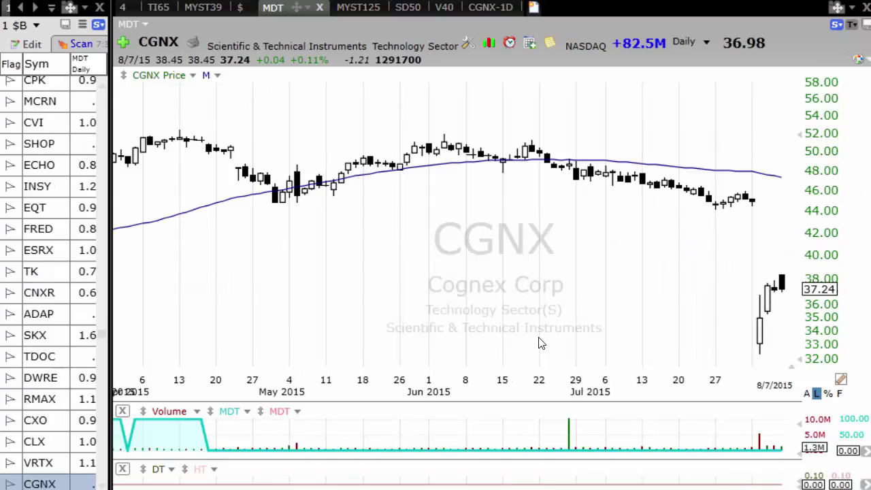
{"action": "key", "text": "space"}
{"action": "key", "text": "space"}
{"action": "key", "text": "space"}
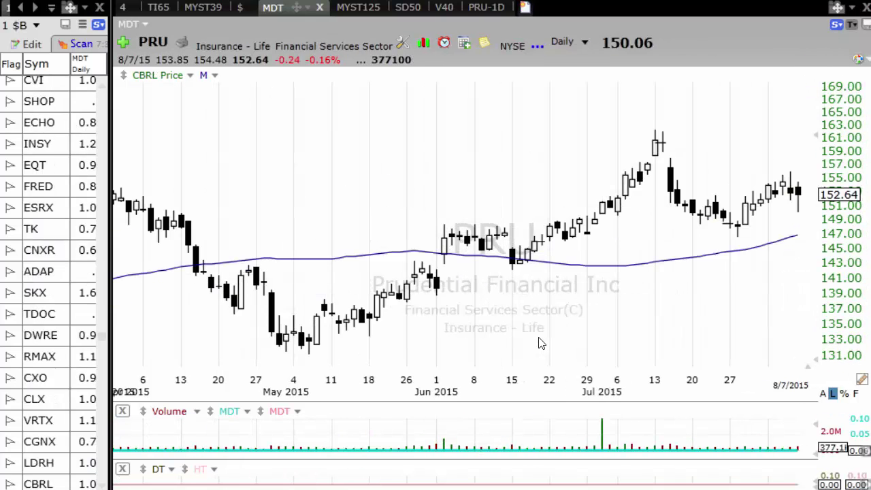
{"action": "key", "text": "space"}
{"action": "key", "text": "space"}
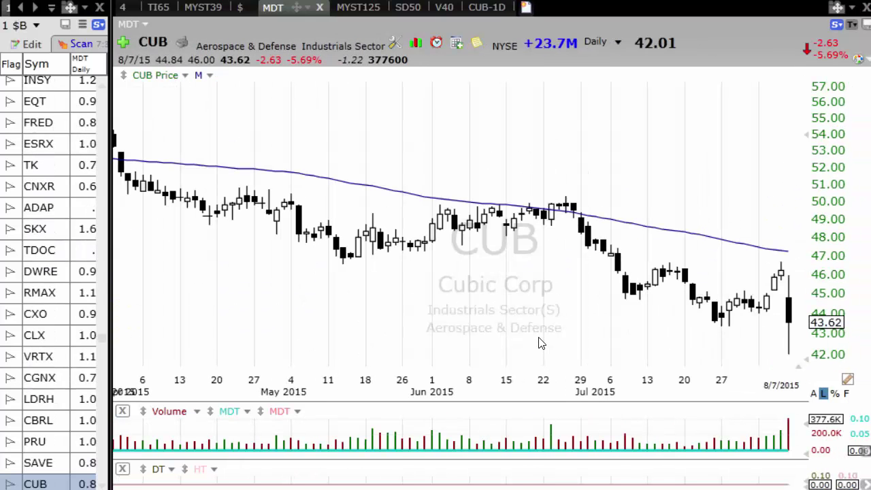
- Step through the daily charts from FANG to STX in the scan list, including SFM, XEC, WNRL and WCC
{"action": "key", "text": "space"}
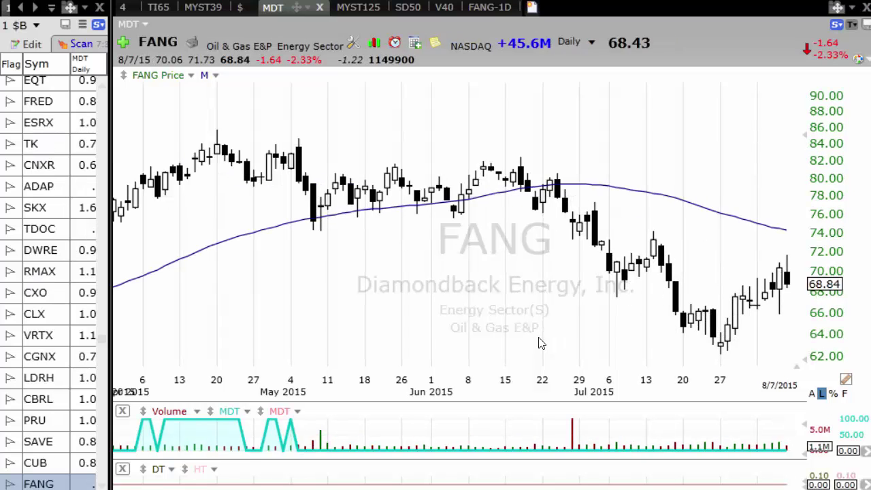
{"action": "key", "text": "space"}
{"action": "key", "text": "space"}
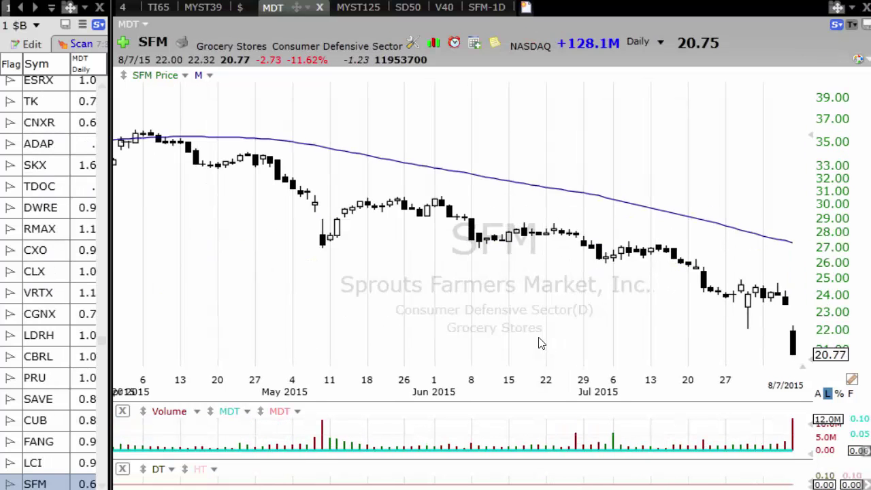
{"action": "key", "text": "space"}
{"action": "key", "text": "space"}
{"action": "key", "text": "space"}
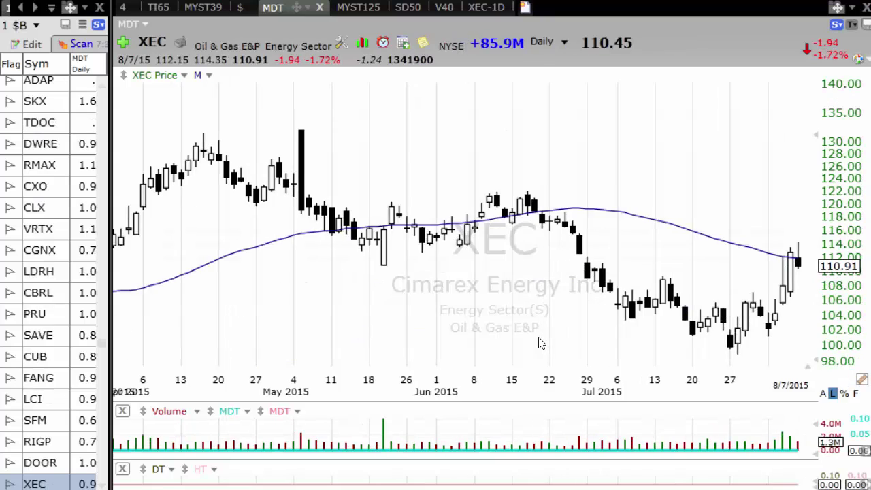
{"action": "key", "text": "space"}
{"action": "key", "text": "space"}
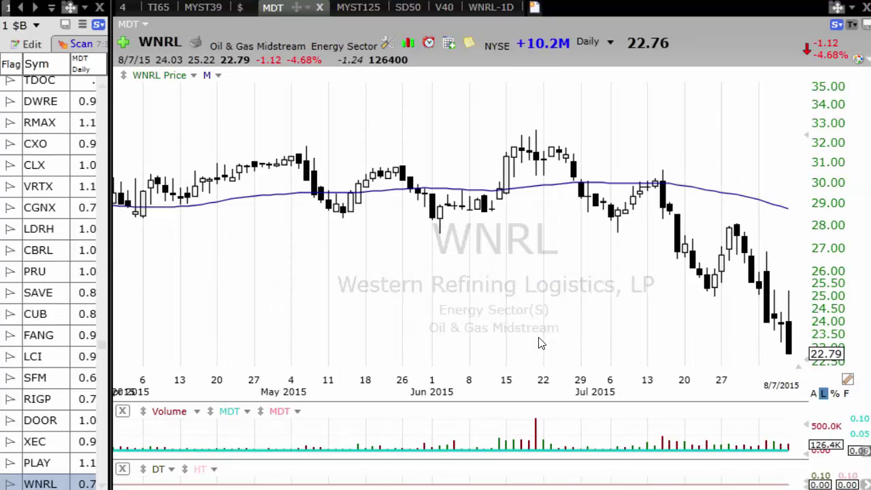
{"action": "key", "text": "space"}
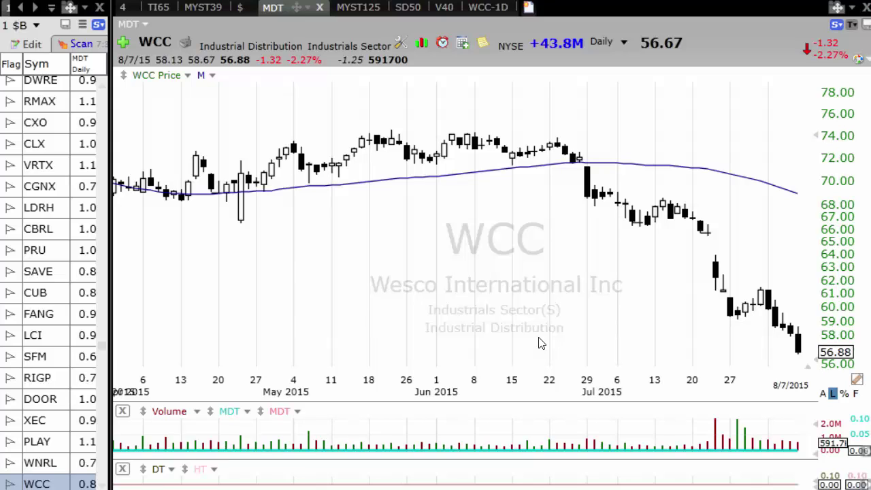
{"action": "key", "text": "space"}
{"action": "key", "text": "space"}
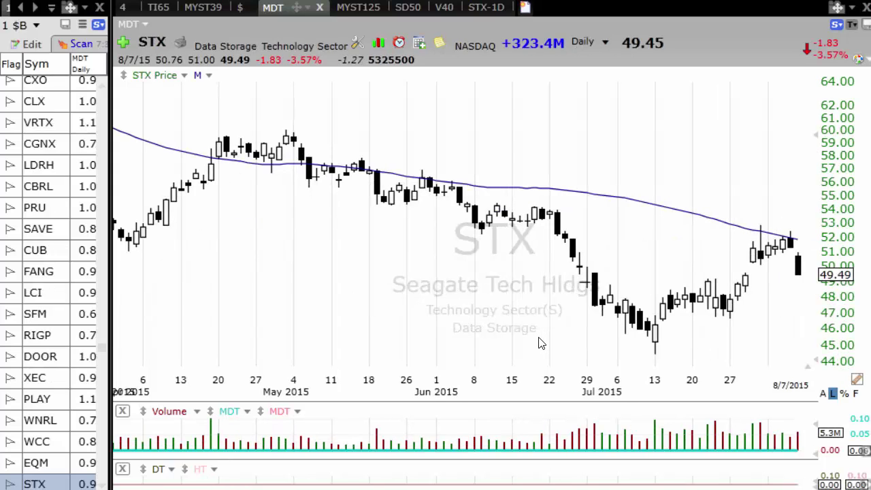
- Examine STX's longer price history back to 2013, and compare it with the recent months' price action around the moving average
{"action": "left_click", "coordinate": [797, 267]}
{"action": "scroll", "coordinate": [500, 231], "scroll_direction": "down", "scroll_amount": 3}
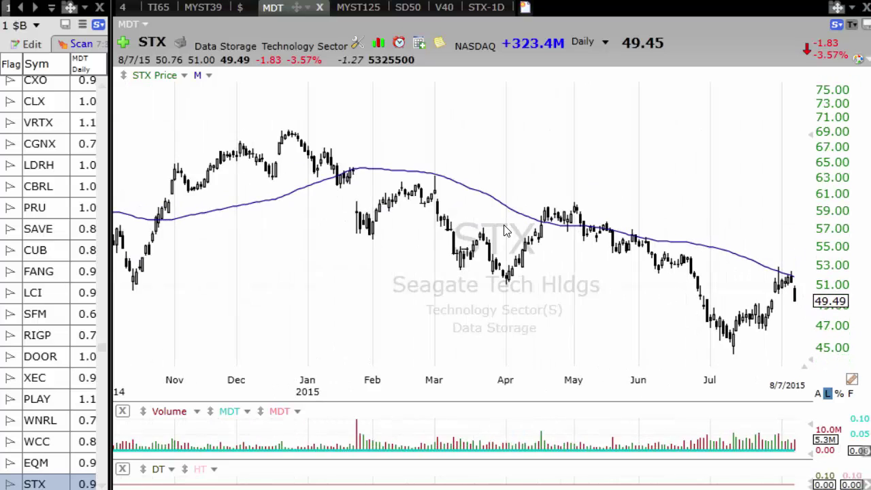
{"action": "scroll", "coordinate": [504, 232], "scroll_direction": "down", "scroll_amount": 4}
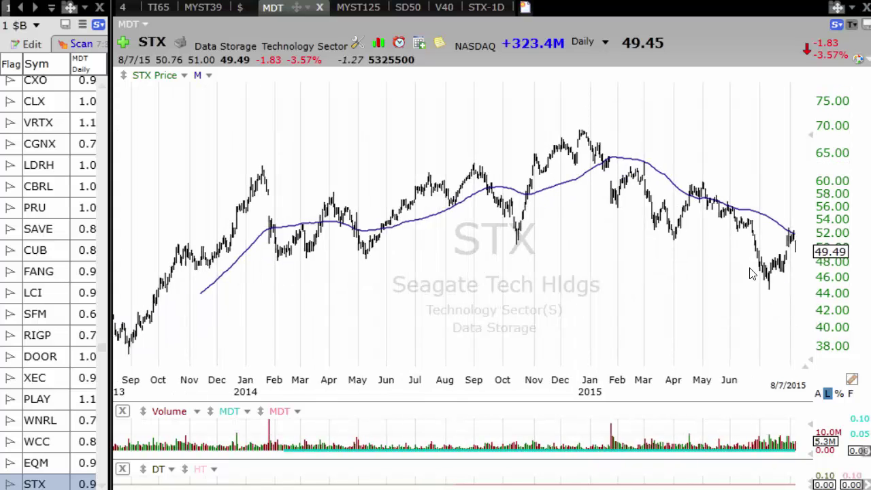
{"action": "scroll", "coordinate": [752, 273], "scroll_direction": "up", "scroll_amount": 3}
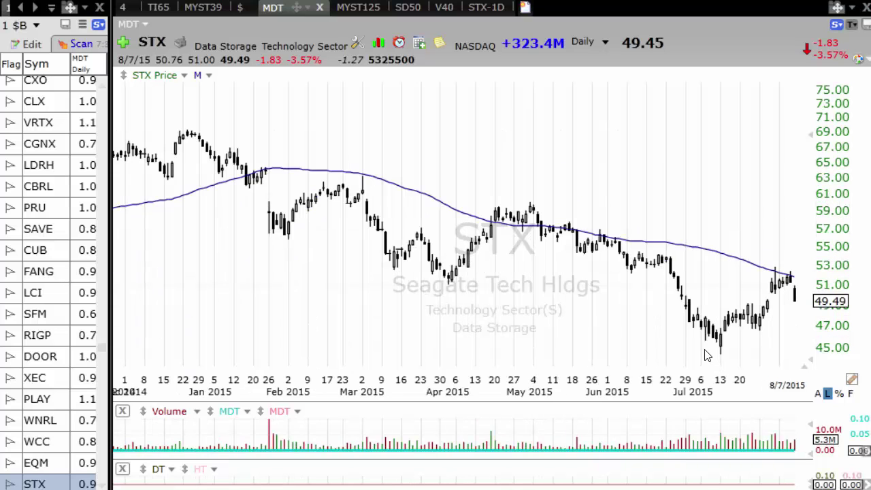
{"action": "scroll", "coordinate": [733, 354], "scroll_direction": "up", "scroll_amount": 2}
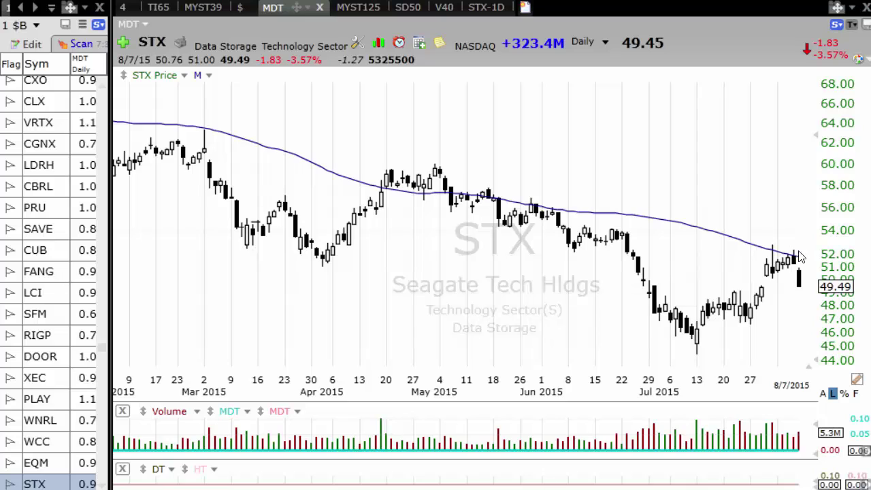
{"action": "scroll", "coordinate": [791, 273], "scroll_direction": "up", "scroll_amount": 1}
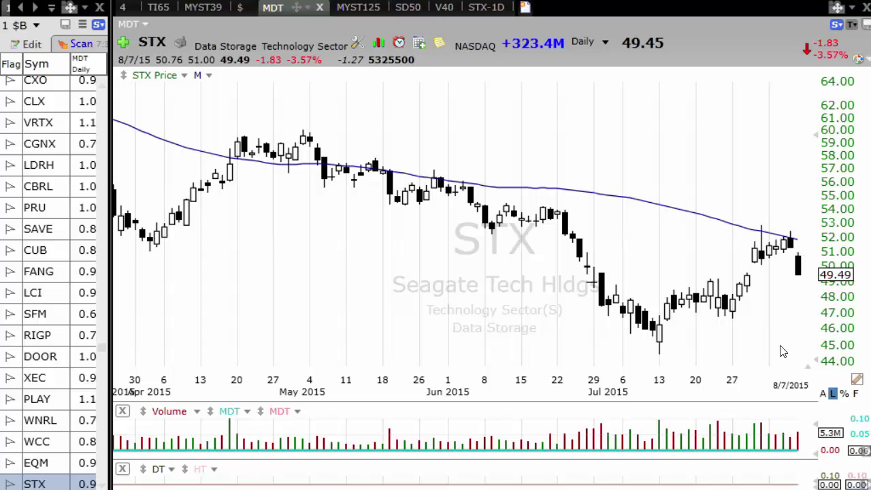
- Measure the potential drop from STX's last close to its July low, and flag STX in the scan list
{"action": "left_click", "coordinate": [518, 257]}
{"action": "left_click_drag", "start_coordinate": [798, 270], "coordinate": [819, 351]}
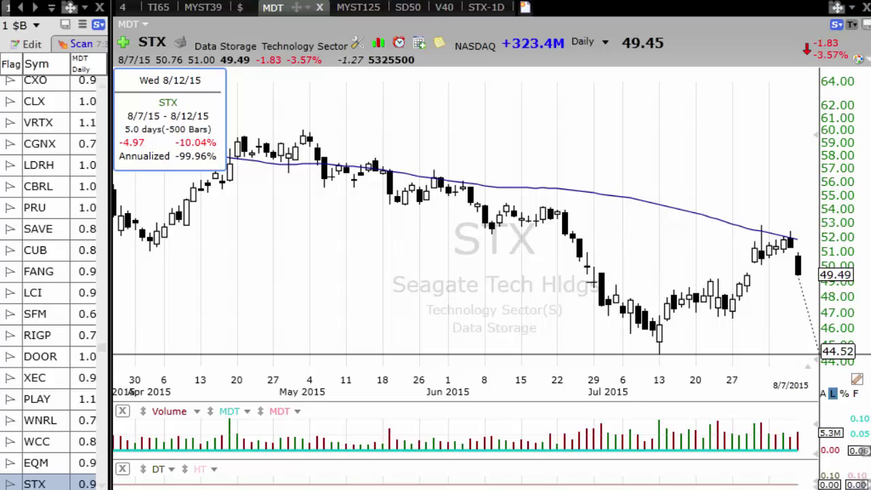
{"action": "left_click_drag", "start_coordinate": [818, 352], "coordinate": [818, 352]}
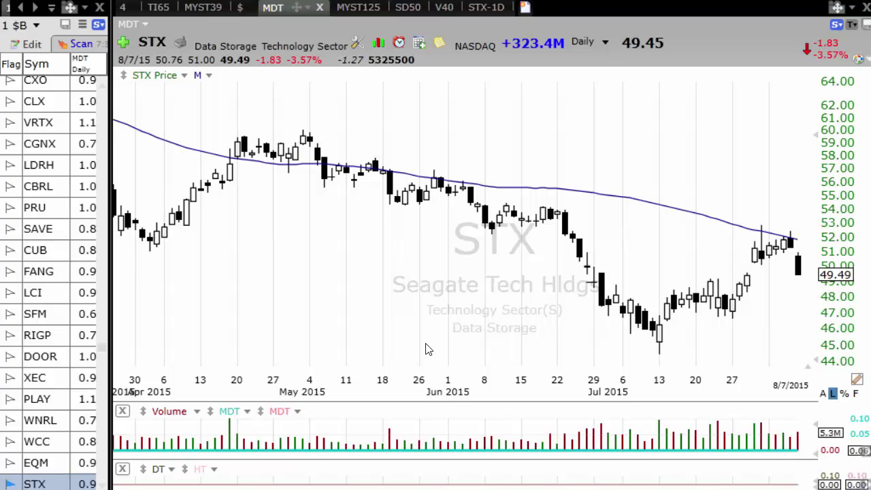
- Review the daily charts from DGX to POWR in the scan list, including EXH
{"action": "key", "text": "space"}
{"action": "key", "text": "space"}
{"action": "key", "text": "space"}
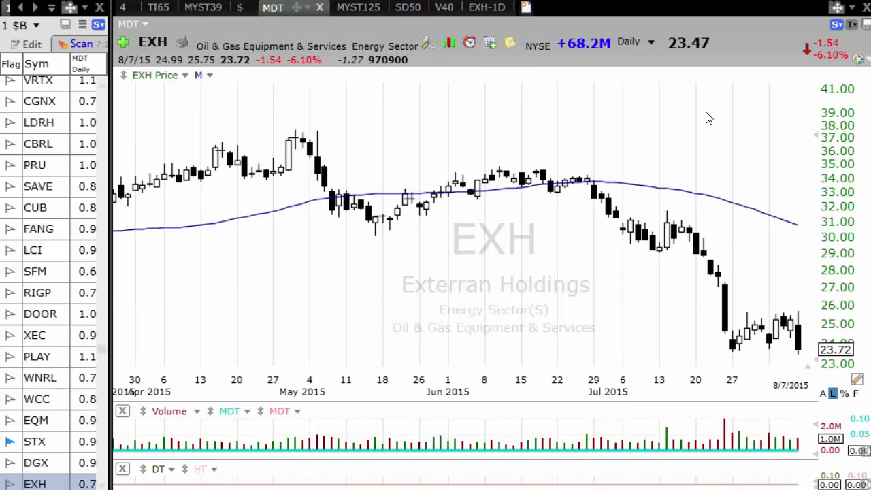
{"action": "key", "text": "space"}
{"action": "key", "text": "space"}
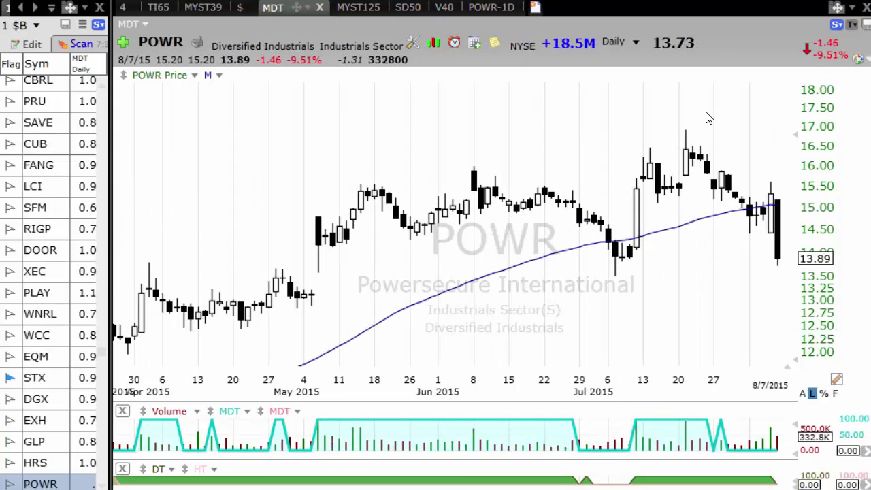
- Review the daily charts from Z to MHK in the scan list, including ADM and UEIC
{"action": "key", "text": "space"}
{"action": "key", "text": "space"}
{"action": "key", "text": "space"}
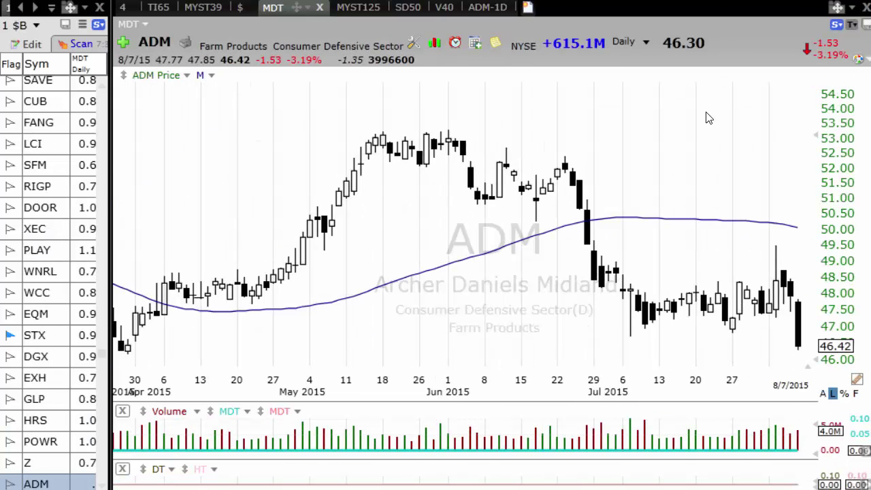
{"action": "key", "text": "space"}
{"action": "key", "text": "space"}
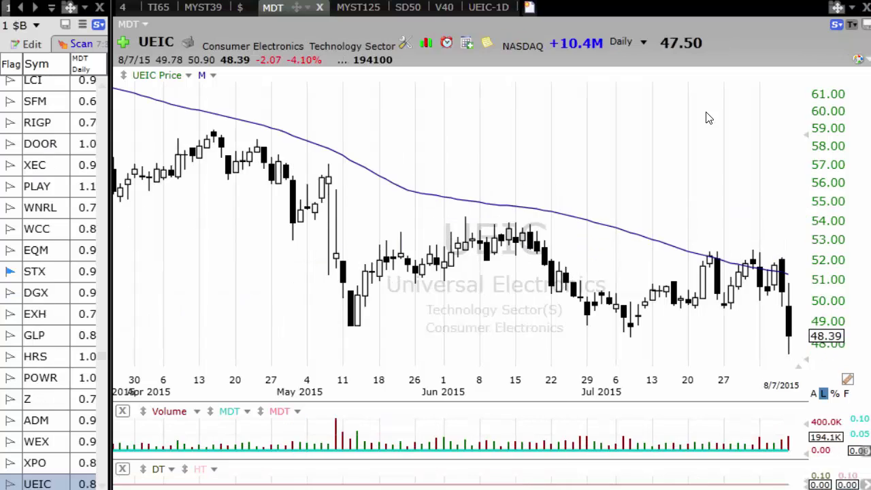
{"action": "key", "text": "space"}
{"action": "key", "text": "space"}
{"action": "key", "text": "space"}
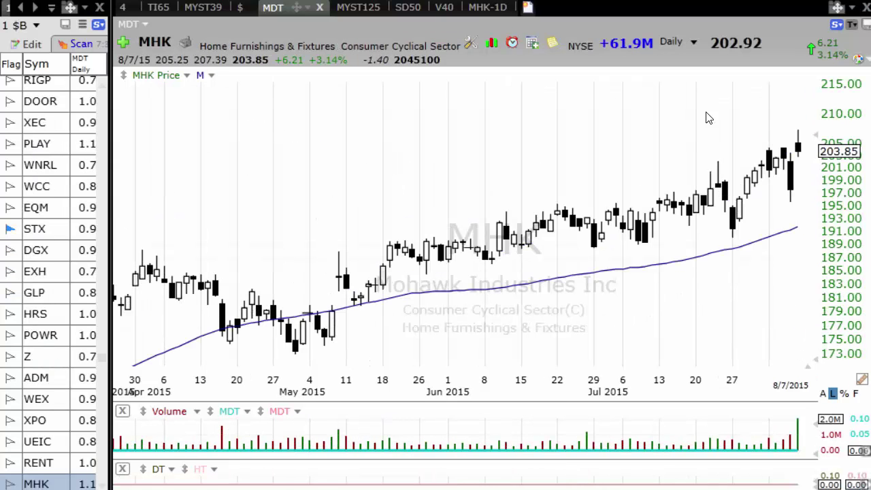
- Step through the daily charts from OLED to IHS in the scan list, including SAIA and ABG
{"action": "key", "text": "space"}
{"action": "key", "text": "space"}
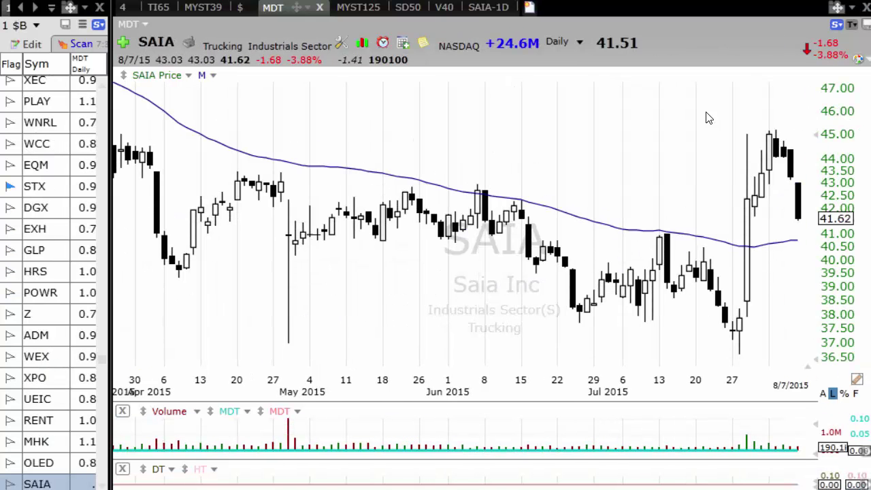
{"action": "key", "text": "space"}
{"action": "key", "text": "space"}
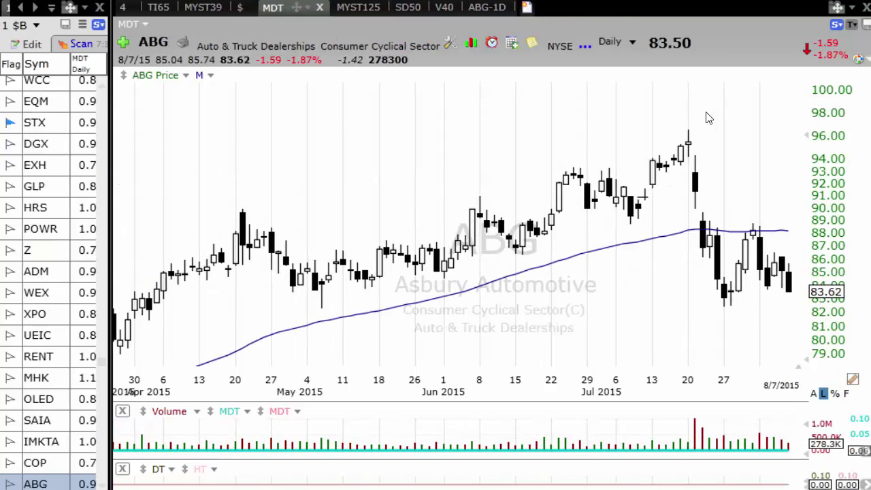
{"action": "key", "text": "space"}
{"action": "key", "text": "space"}
{"action": "key", "text": "space"}
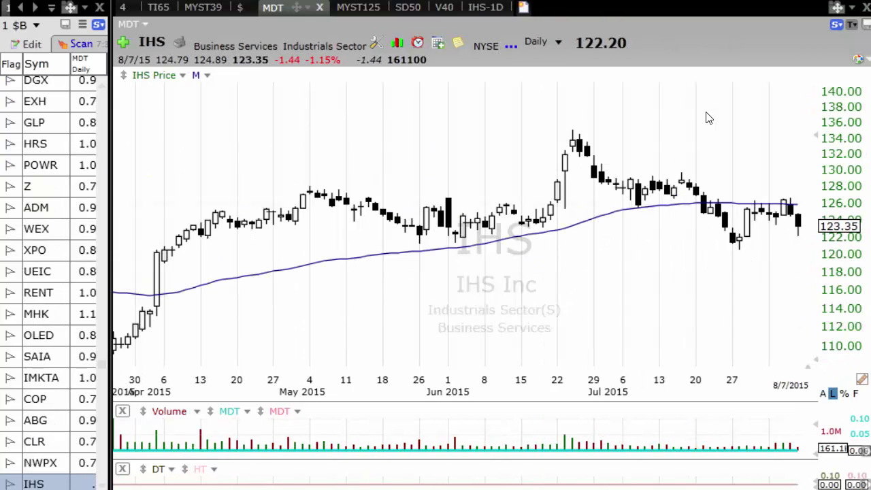
- Advance through TUP and AXLL to WMT, flag WMT in the scan list, and check its price history back to late 2014
{"action": "key", "text": "space"}
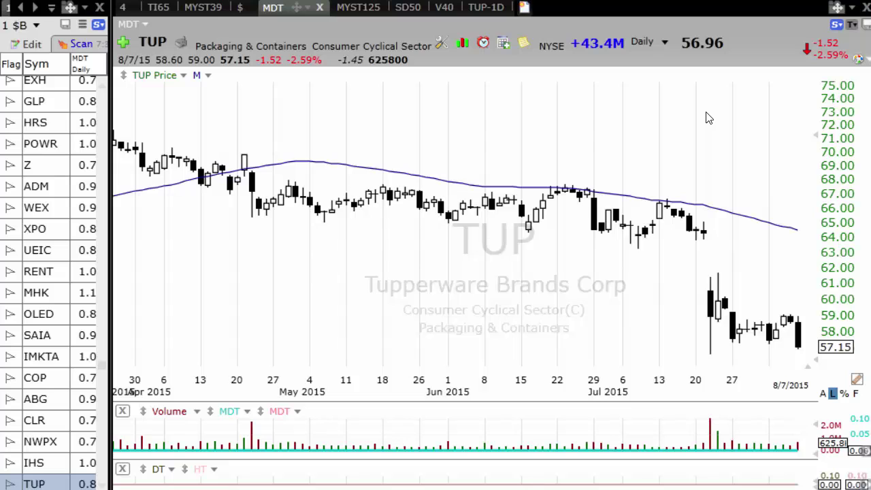
{"action": "key", "text": "space"}
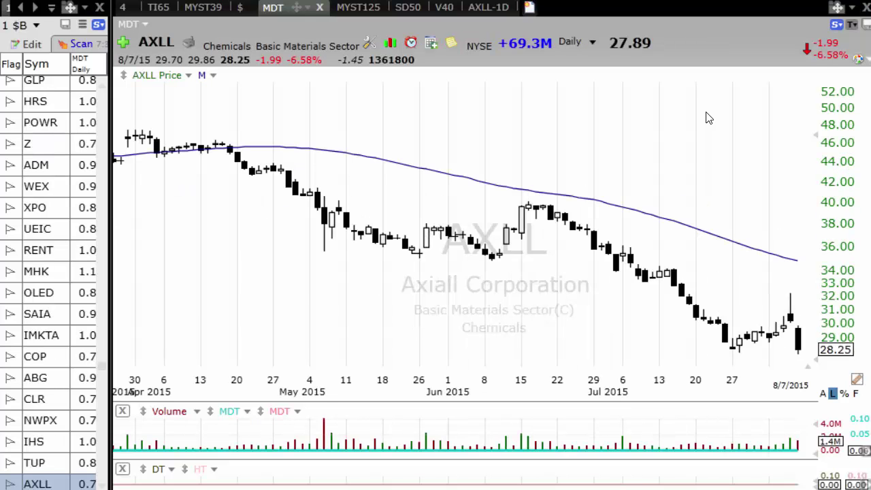
{"action": "key", "text": "space"}
{"action": "key", "text": "space"}
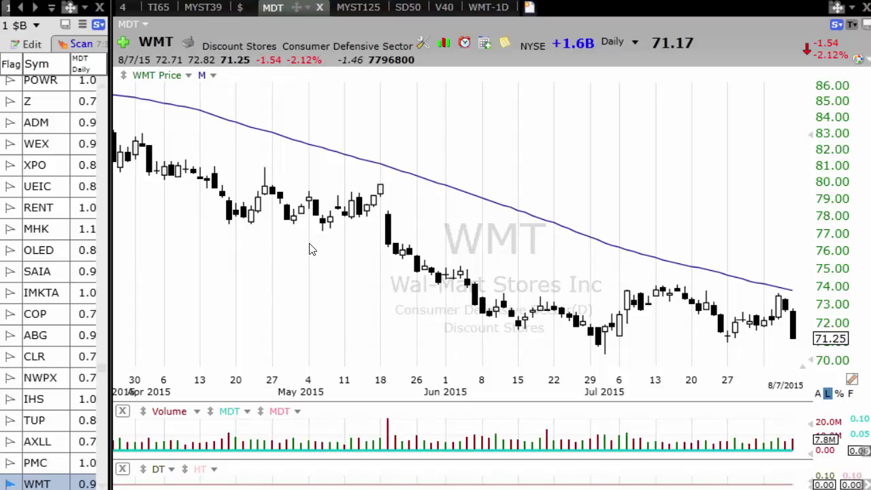
{"action": "scroll", "coordinate": [585, 337], "scroll_direction": "down", "scroll_amount": 5}
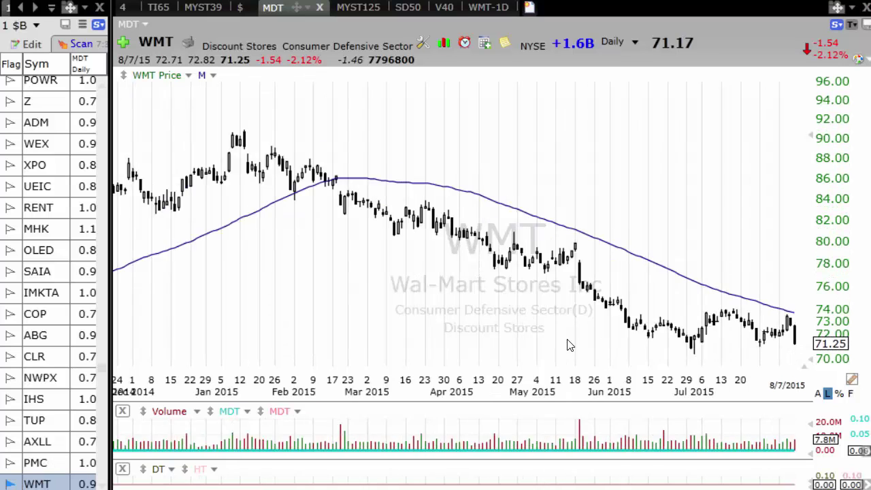
{"action": "scroll", "coordinate": [675, 352], "scroll_direction": "up", "scroll_amount": 5}
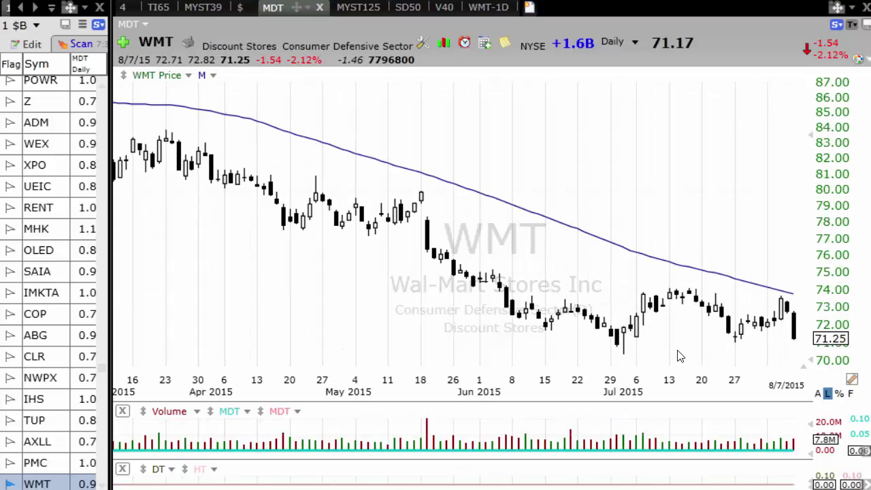
- Review the daily charts from SM to EOG in the scan list, including AAWW and ELLI
{"action": "key", "text": "space"}
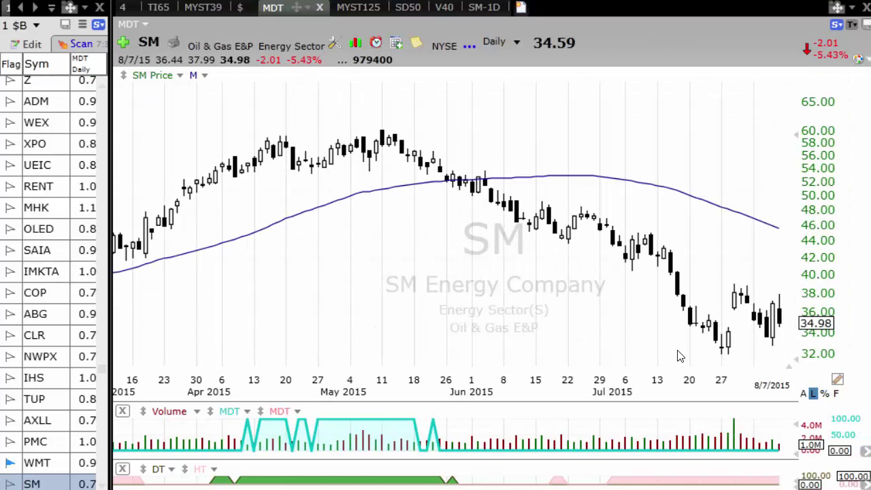
{"action": "key", "text": "space"}
{"action": "key", "text": "space"}
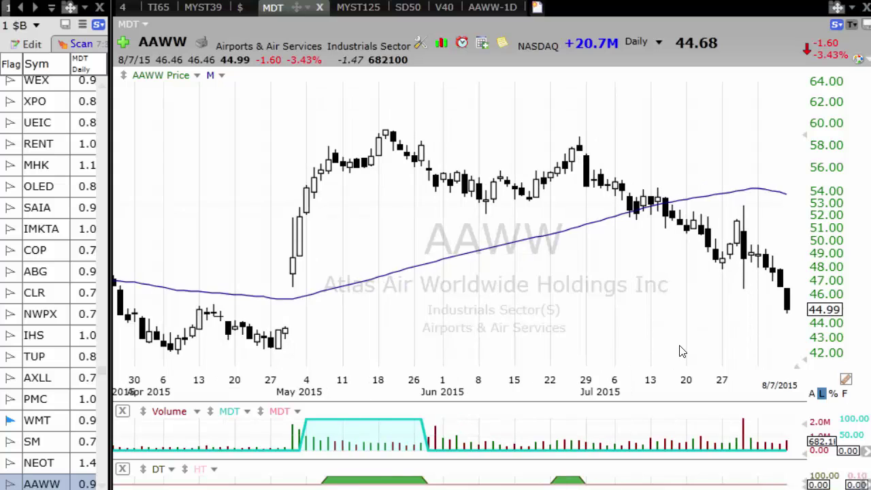
{"action": "key", "text": "space"}
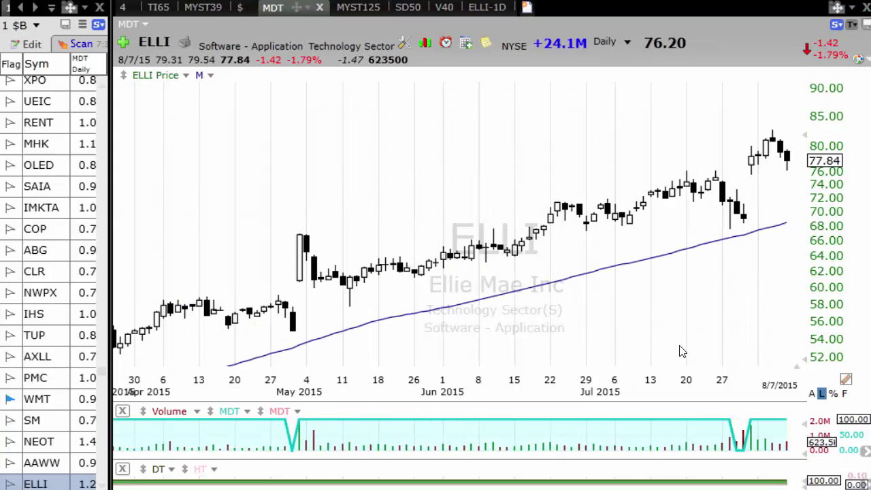
{"action": "key", "text": "space"}
{"action": "key", "text": "space"}
{"action": "key", "text": "space"}
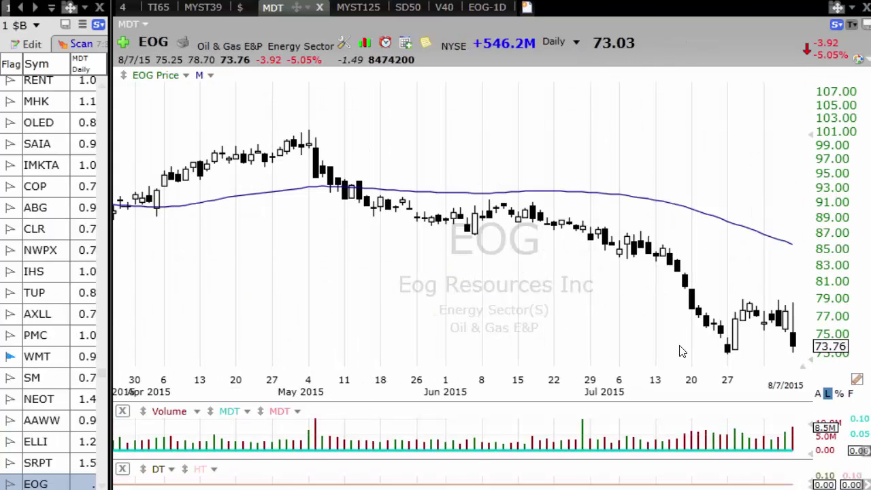
- Open FMC's daily chart, inspect its recent price action more closely, and flag FMC in the scan list
{"action": "key", "text": "space"}
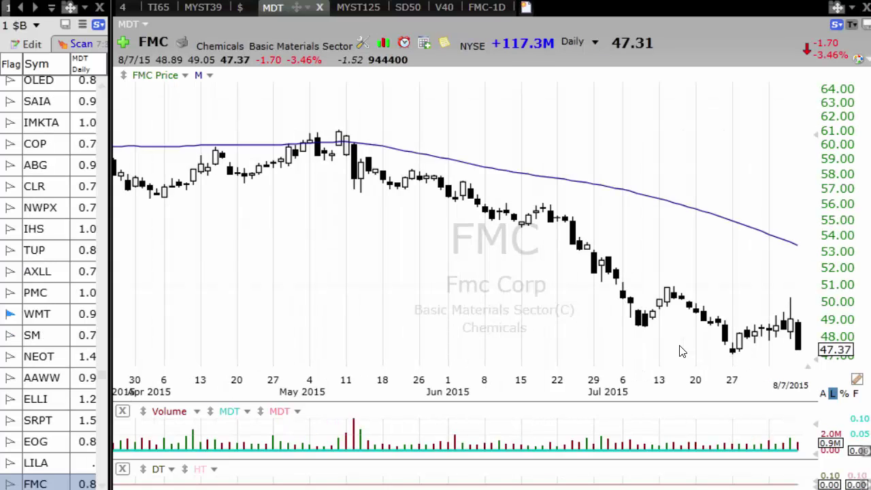
{"action": "scroll", "coordinate": [682, 351], "scroll_direction": "up", "scroll_amount": 1}
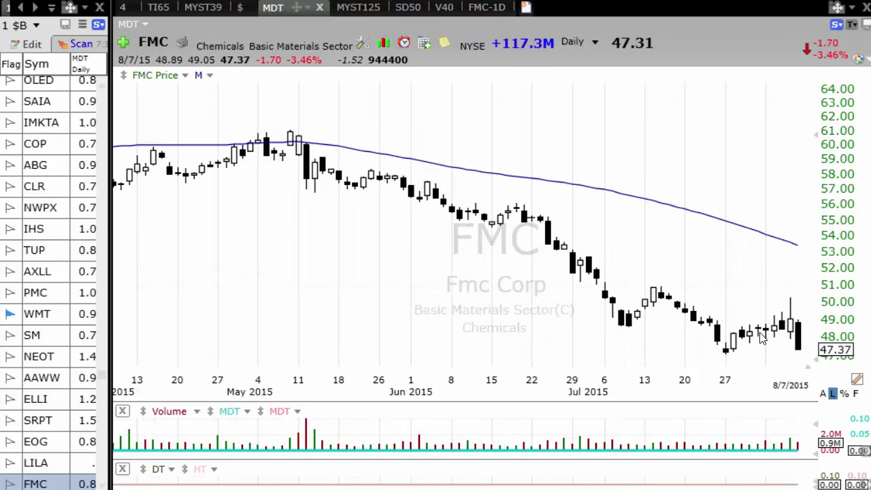
{"action": "left_click", "coordinate": [9, 484]}
- Step through the daily charts from BID to URI in the scan list, including HAIN, HP and OUTR
{"action": "key", "text": "space"}
{"action": "key", "text": "space"}
{"action": "key", "text": "space"}
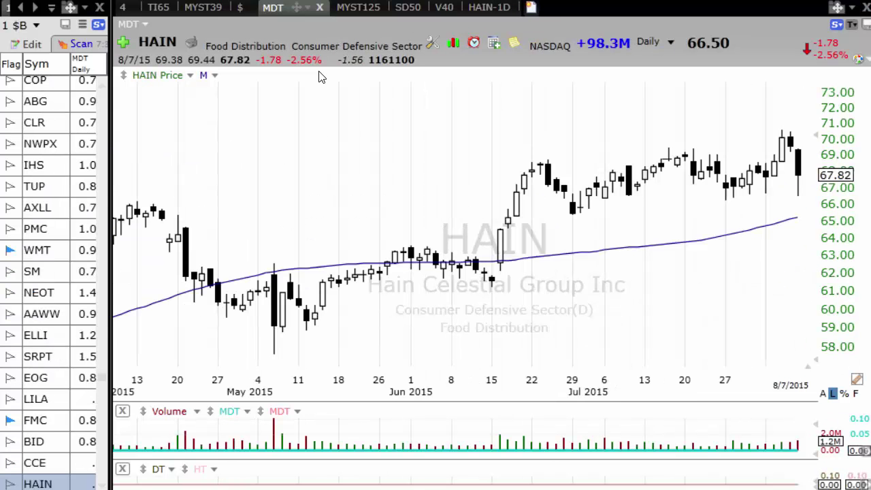
{"action": "key", "text": "Down"}
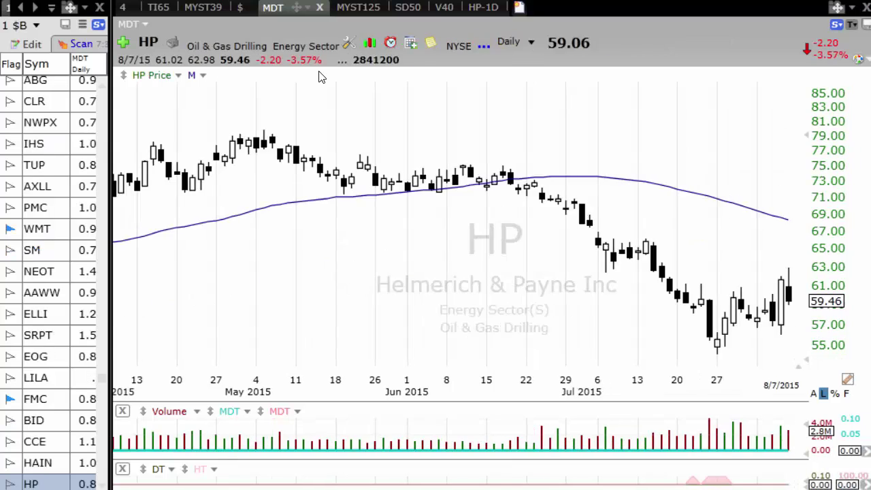
{"action": "key", "text": "Down"}
{"action": "key", "text": "Down"}
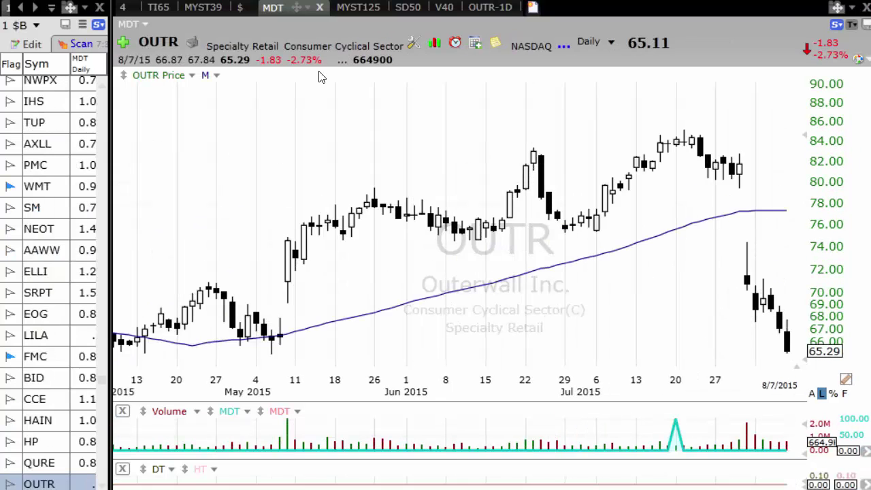
{"action": "key", "text": "Down"}
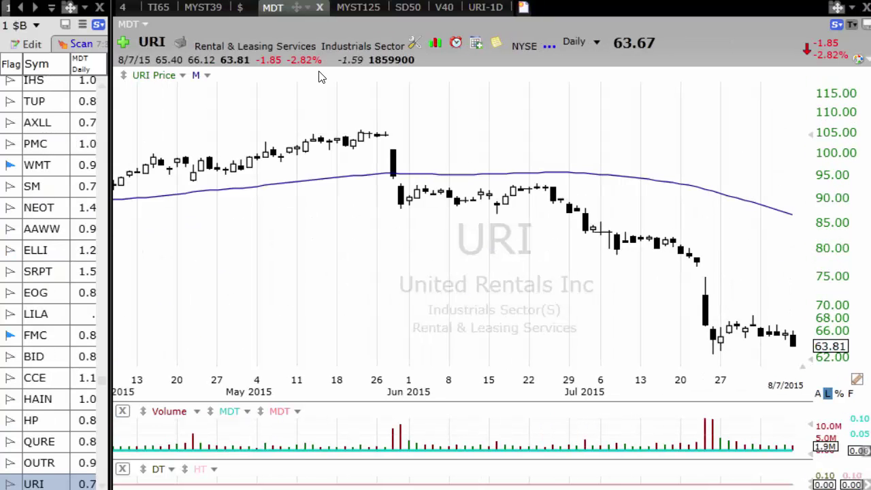
- Review the daily charts from HSNI to ZLTQ in the scan list, including DVN, SMLP, CERN and JBHT
{"action": "key", "text": "Down"}
{"action": "key", "text": "Down"}
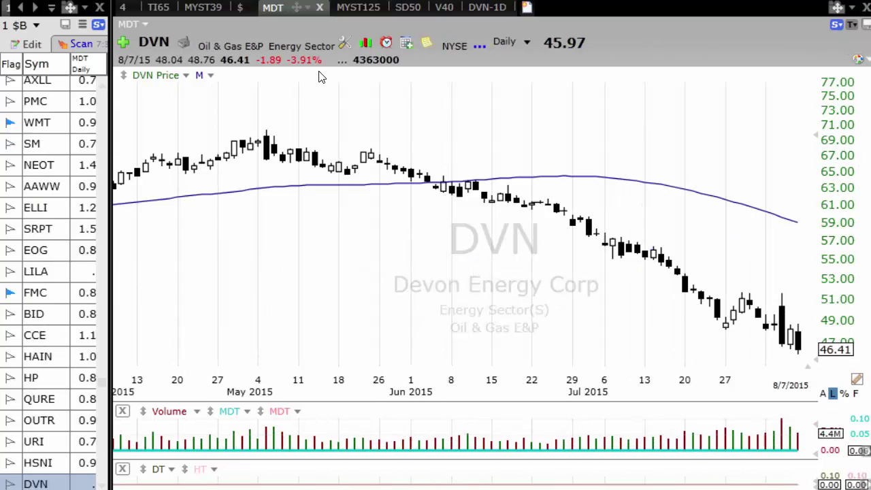
{"action": "key", "text": "Down"}
{"action": "key", "text": "Down"}
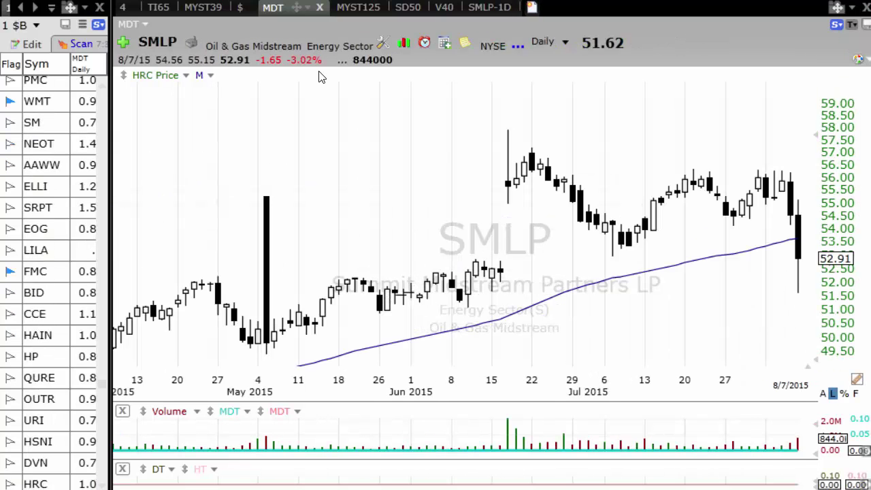
{"action": "key", "text": "Down"}
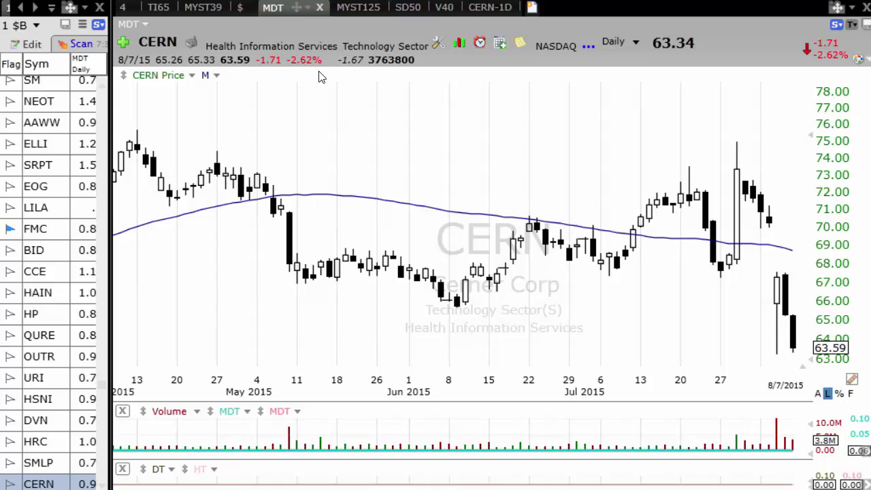
{"action": "key", "text": "Down"}
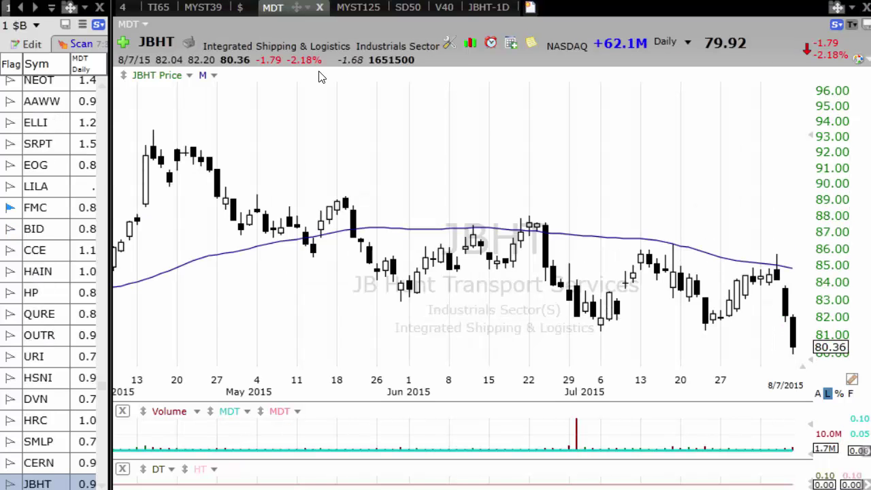
{"action": "key", "text": "Down"}
{"action": "key", "text": "Down"}
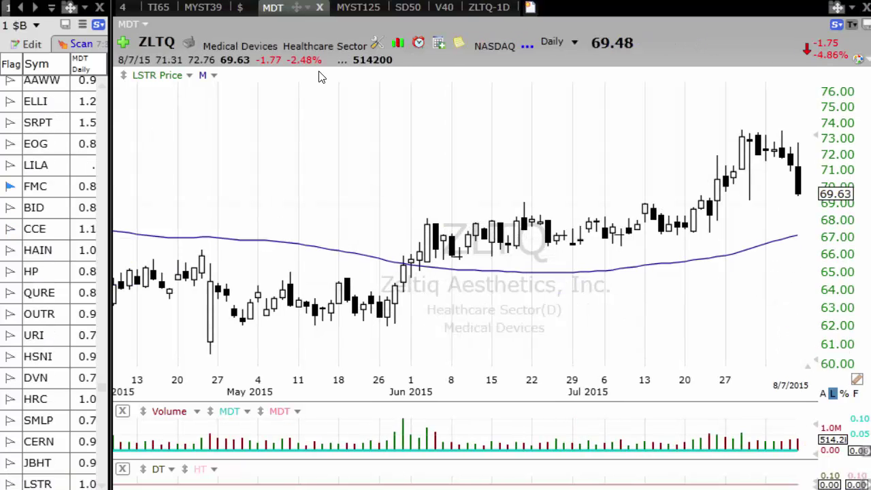
- Examine the daily charts from AMAG to SPB in the scan list, including VAC, RRC, ASPS and BLCM
{"action": "key", "text": "Down"}
{"action": "key", "text": "Down"}
{"action": "key", "text": "Down"}
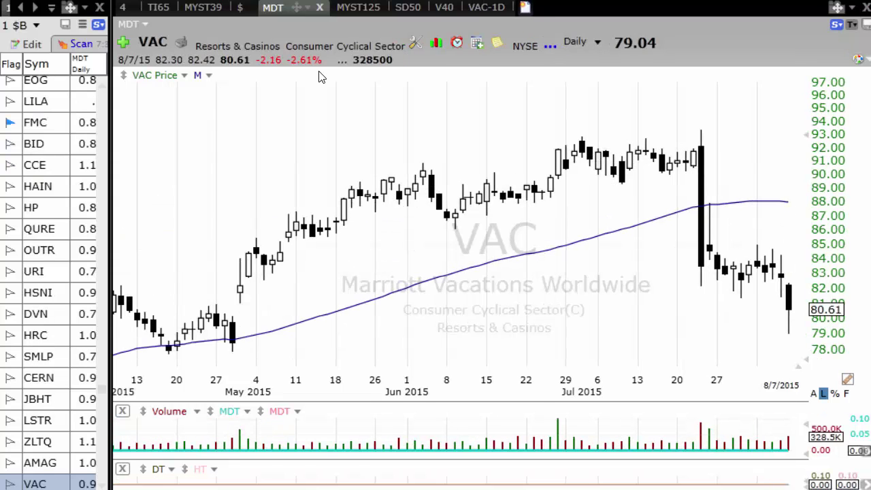
{"action": "key", "text": "Down"}
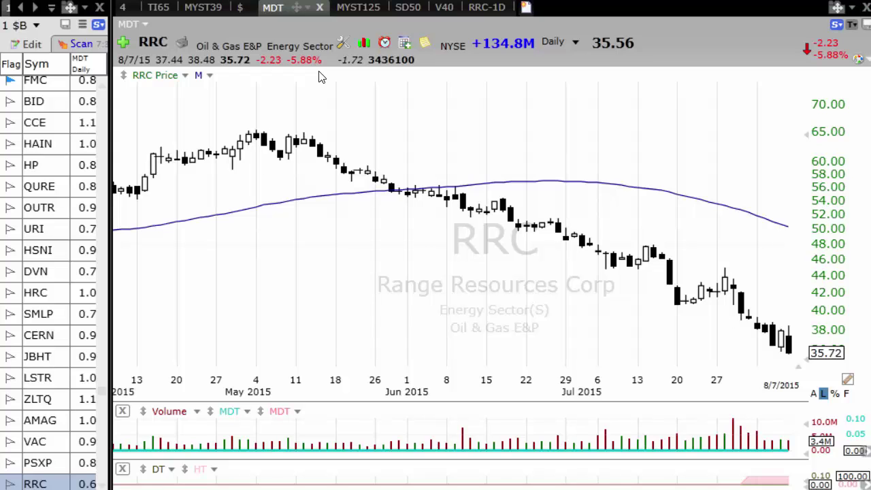
{"action": "key", "text": "Down"}
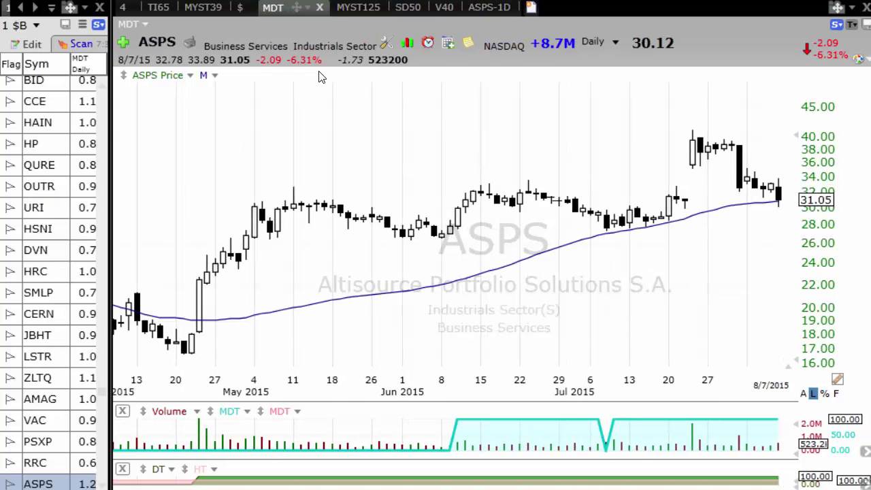
{"action": "key", "text": "Down"}
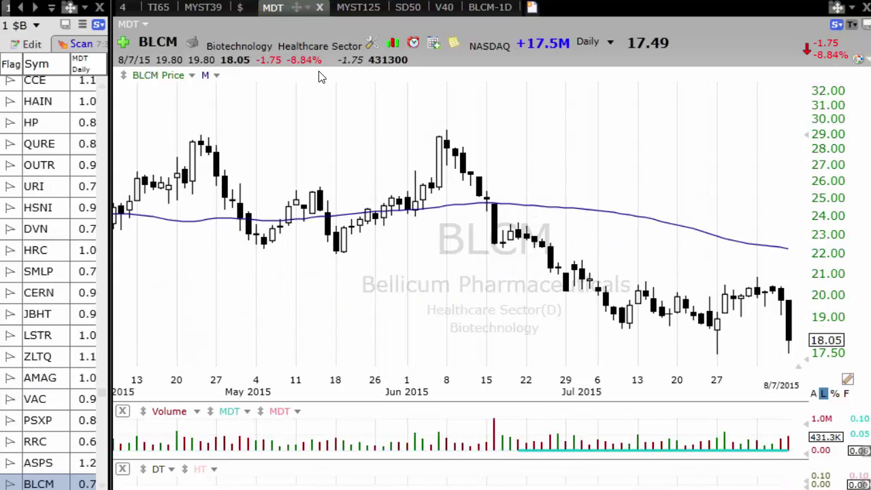
{"action": "key", "text": "Down"}
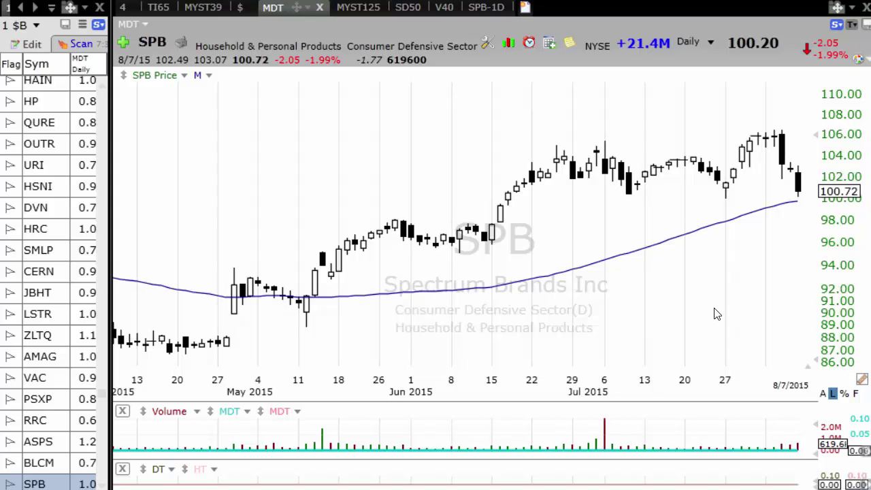
- Step through the daily charts from ECL to SOHU in the scan list, including LAD, COLL and ENOC
{"action": "key", "text": "Down"}
{"action": "key", "text": "Down"}
{"action": "key", "text": "Down"}
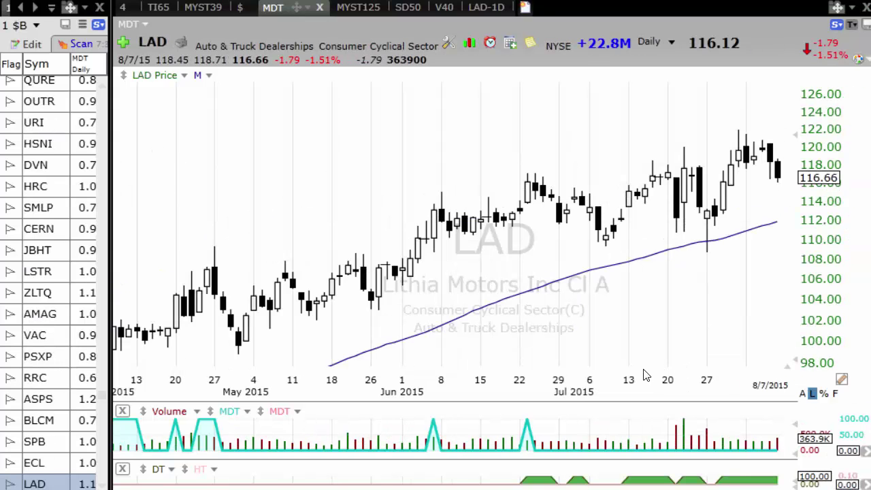
{"action": "key", "text": "Down"}
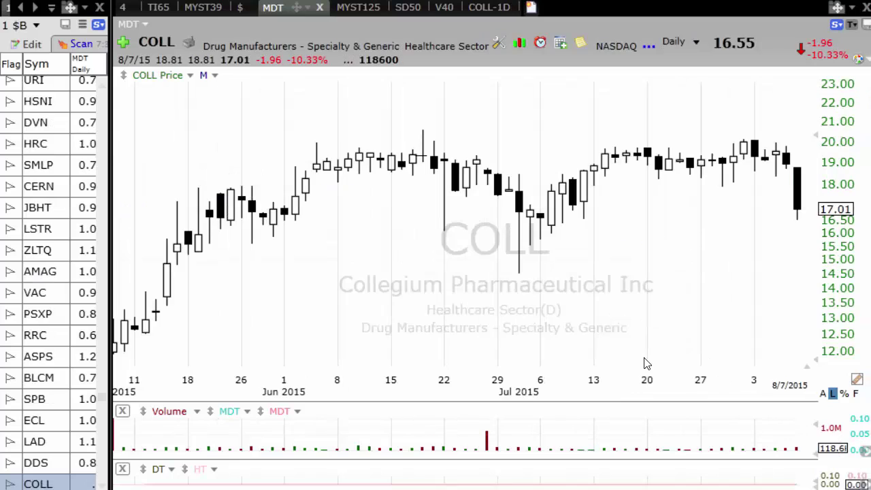
{"action": "key", "text": "Down"}
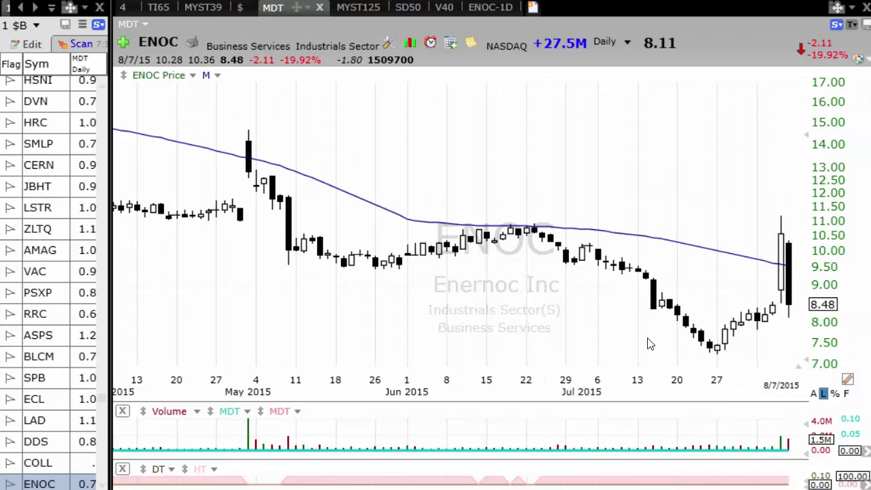
{"action": "key", "text": "Down"}
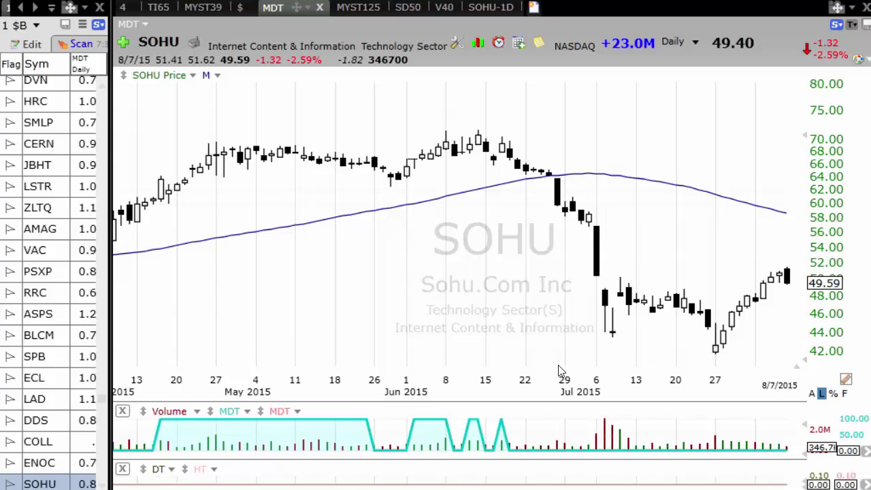
- Step through the daily charts from TMH to ONCE in the scan list, including GS, RTRX, DCO and TRIP
{"action": "key", "text": "Down"}
{"action": "key", "text": "Down"}
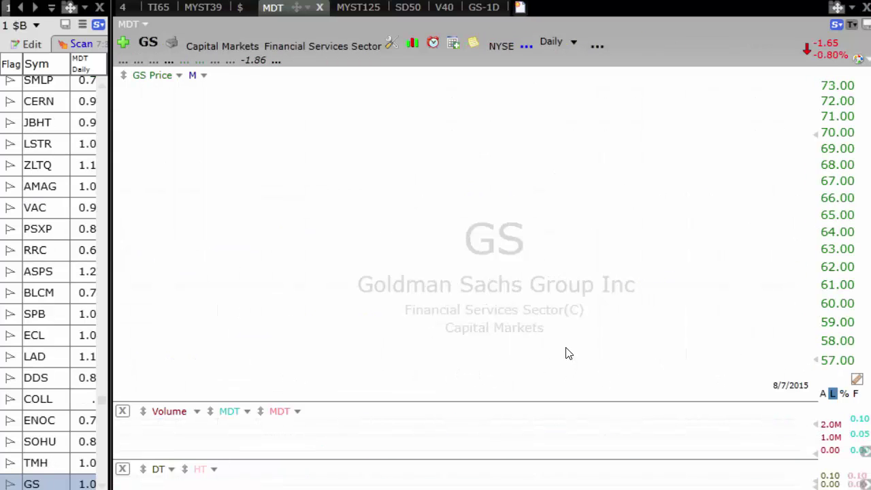
{"action": "key", "text": "Down"}
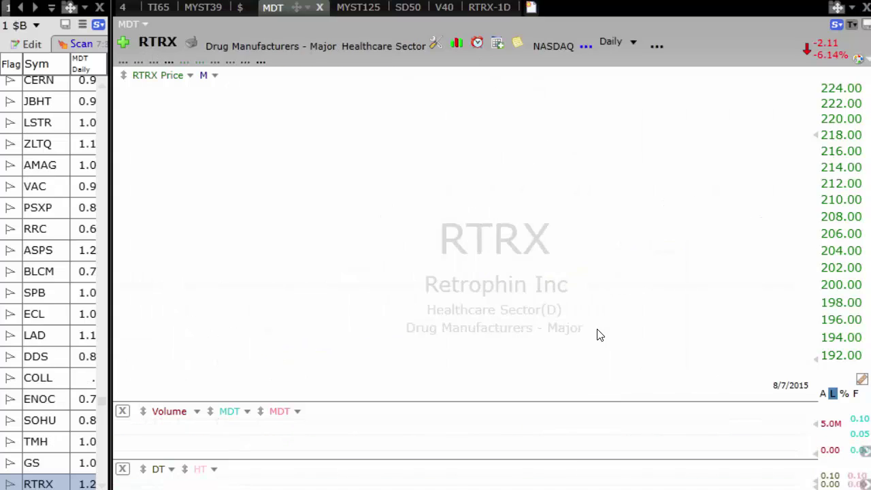
{"action": "key", "text": "Down"}
{"action": "key", "text": "Down"}
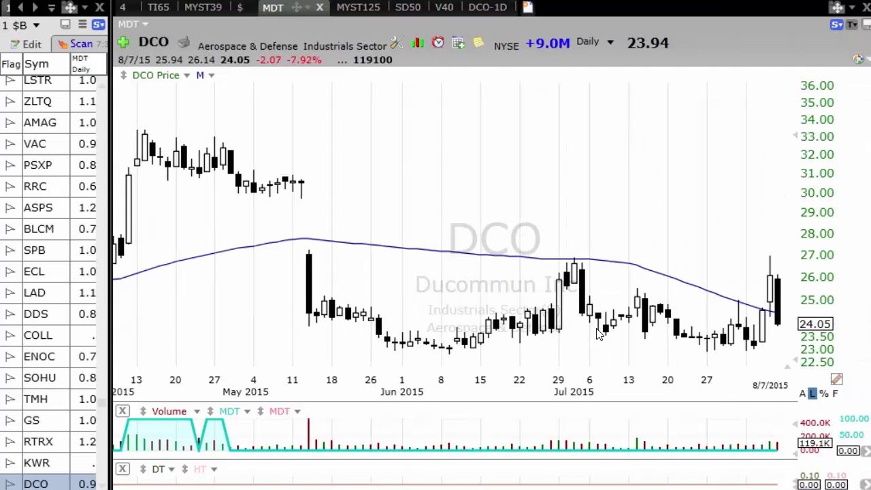
{"action": "key", "text": "Down"}
{"action": "key", "text": "Down"}
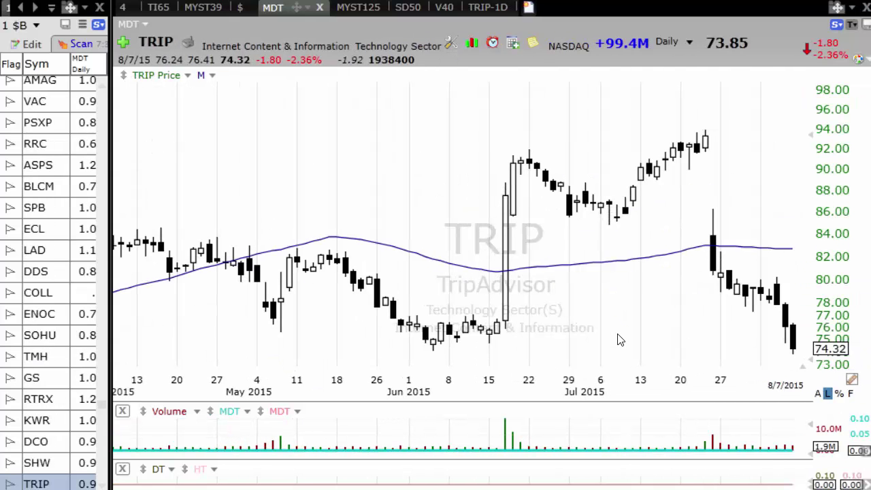
{"action": "key", "text": "Down"}
{"action": "key", "text": "Down"}
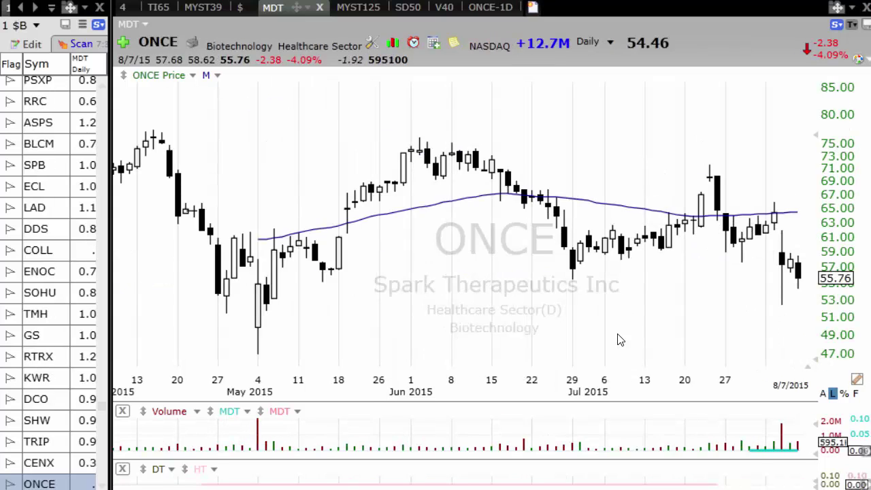
- Review the daily charts from CLVS to CAR in the scan list, including AMSG and ENTA
{"action": "key", "text": "Down"}
{"action": "key", "text": "Down"}
{"action": "key", "text": "Down"}
{"action": "key", "text": "Down"}
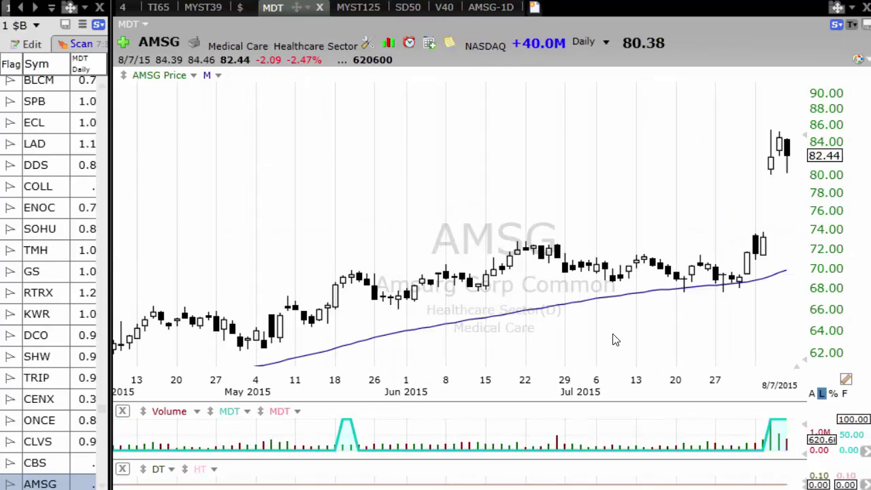
{"action": "key", "text": "Down"}
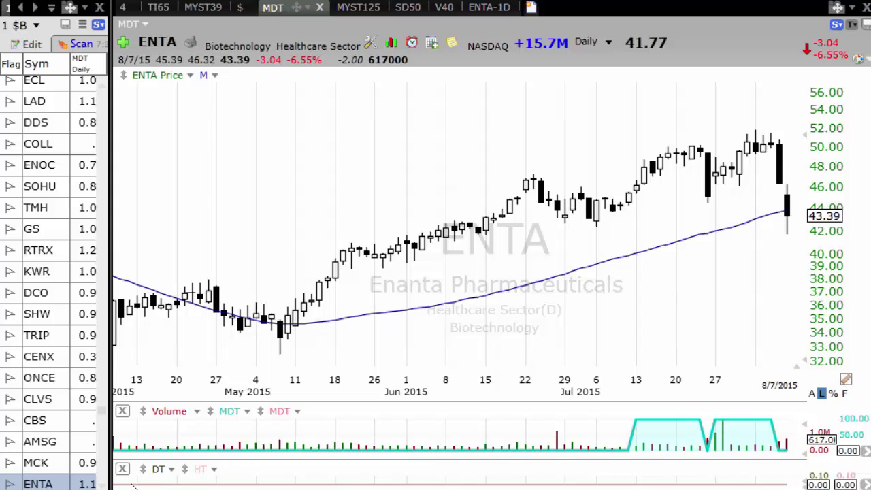
{"action": "key", "text": "Down"}
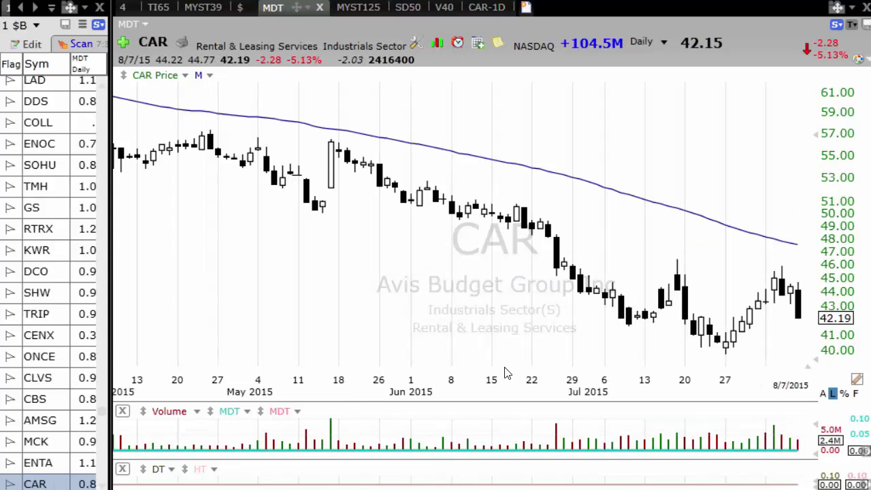
- Inspect the price data of CAR's early-August 2015 daily bars on the chart
{"action": "left_click", "coordinate": [784, 283]}
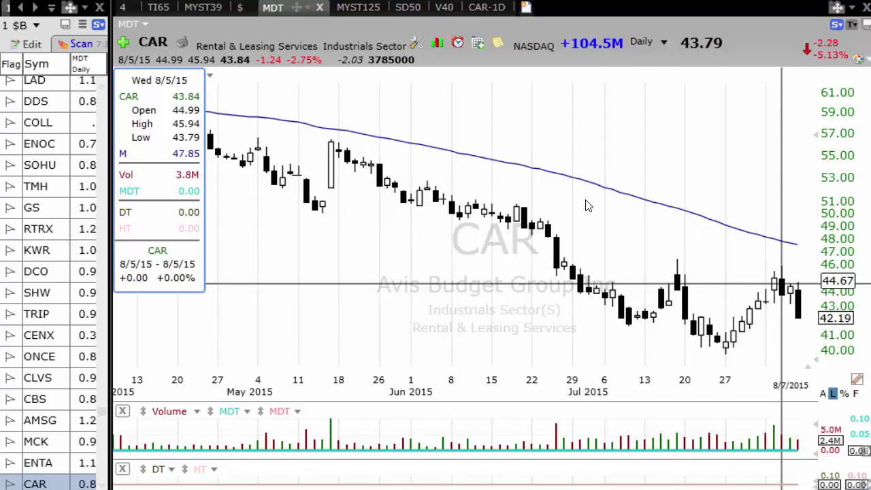
{"action": "left_click", "coordinate": [788, 299]}
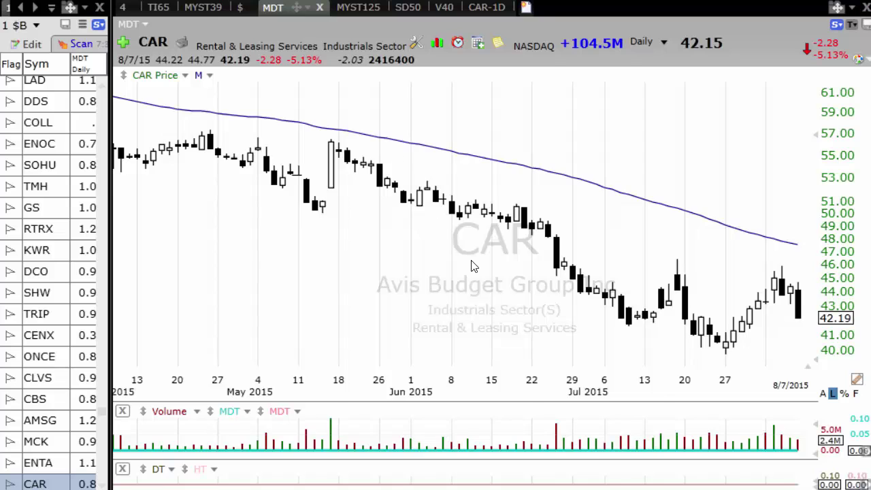
{"action": "scroll", "coordinate": [367, 237], "scroll_direction": "down", "scroll_amount": 3}
{"action": "scroll", "coordinate": [727, 333], "scroll_direction": "up", "scroll_amount": 3}
- Examine the daily charts from DBVT to RDUS in the scan list, including KITE, MATX and FDX
{"action": "key", "text": "space"}
{"action": "key", "text": "space"}
{"action": "key", "text": "space"}
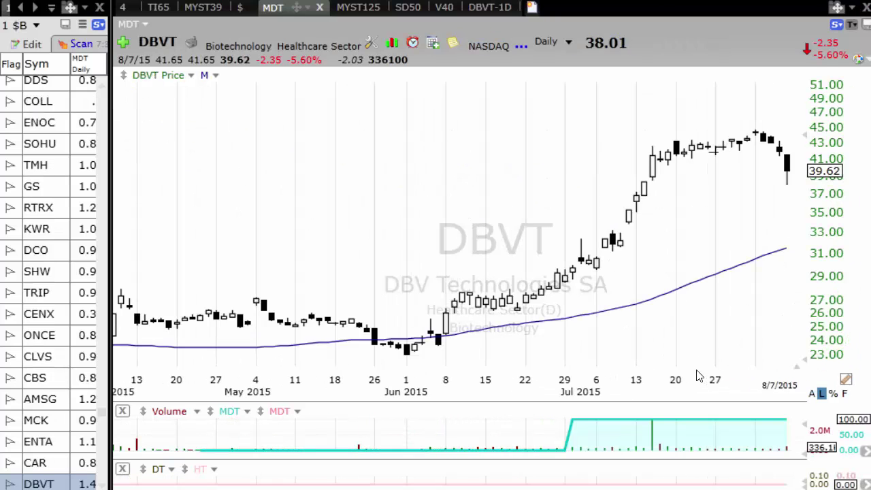
{"action": "key", "text": "space"}
{"action": "key", "text": "space"}
{"action": "key", "text": "space"}
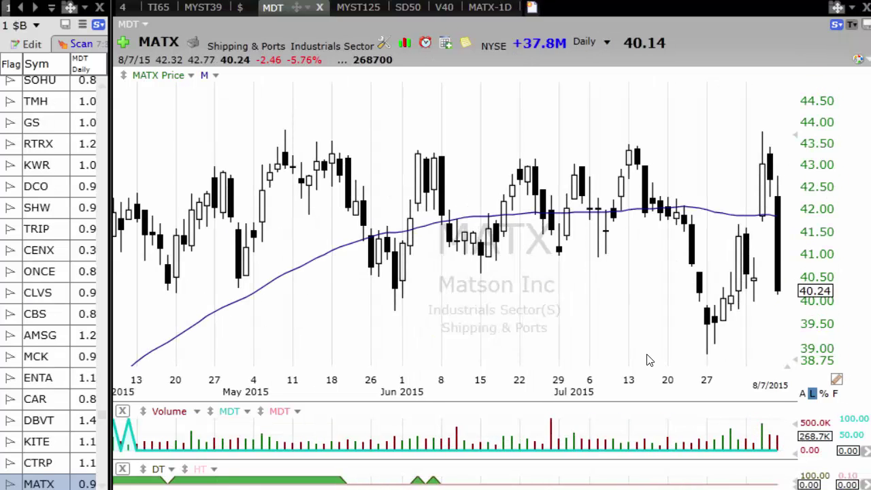
{"action": "key", "text": "space"}
{"action": "key", "text": "space"}
{"action": "key", "text": "space"}
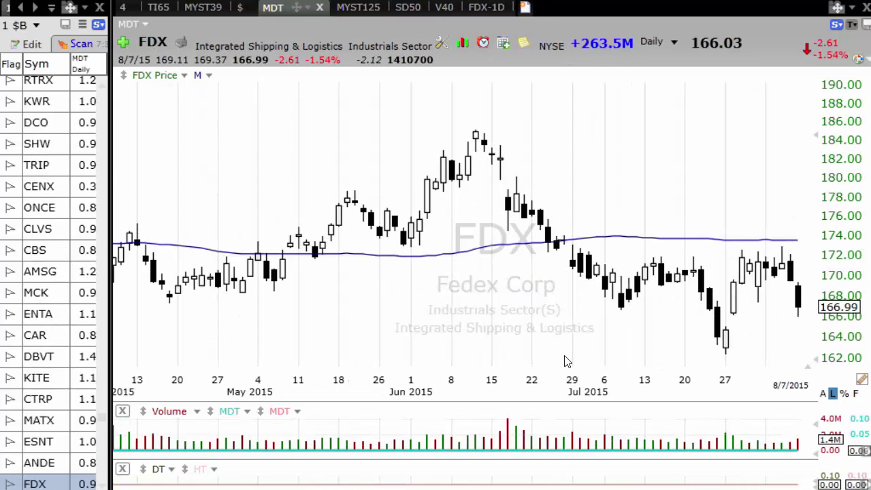
{"action": "key", "text": "space"}
{"action": "key", "text": "space"}
{"action": "key", "text": "space"}
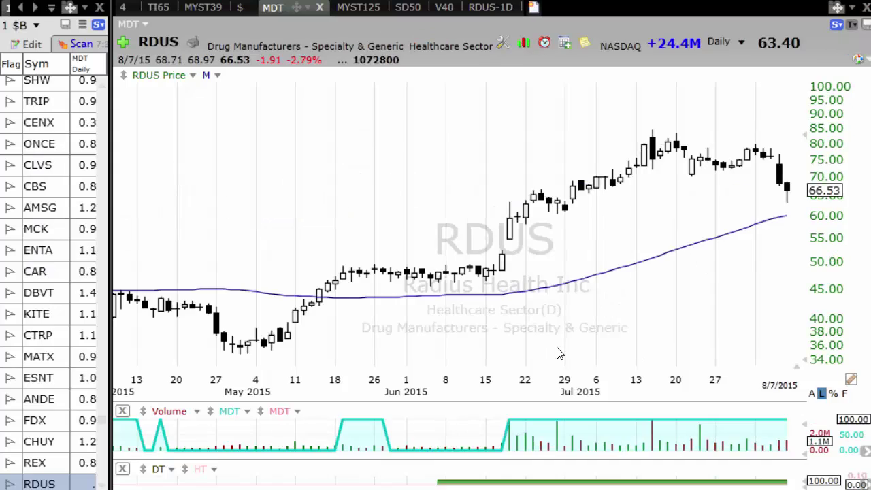
- Step through the daily charts from FUN to CWEI in the scan list, including JAZZ and CLB, and return to WLK
{"action": "key", "text": "space"}
{"action": "key", "text": "space"}
{"action": "key", "text": "space"}
{"action": "key", "text": "space"}
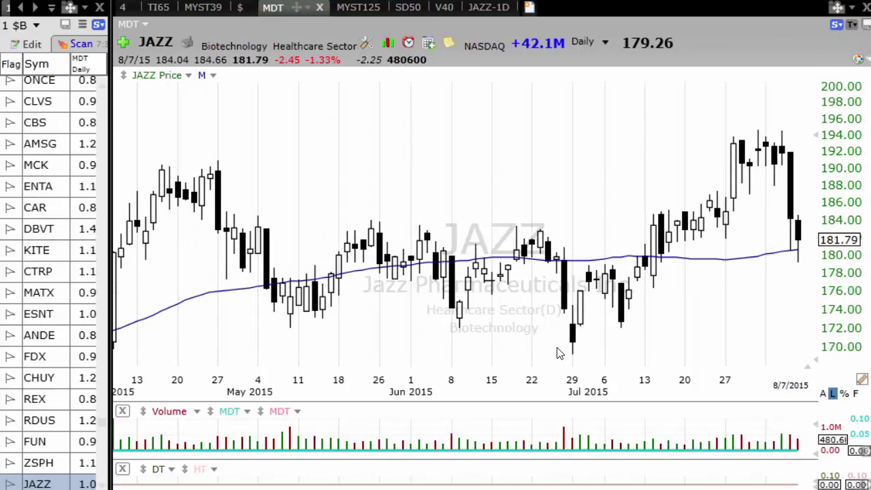
{"action": "key", "text": "space"}
{"action": "key", "text": "space"}
{"action": "key", "text": "space"}
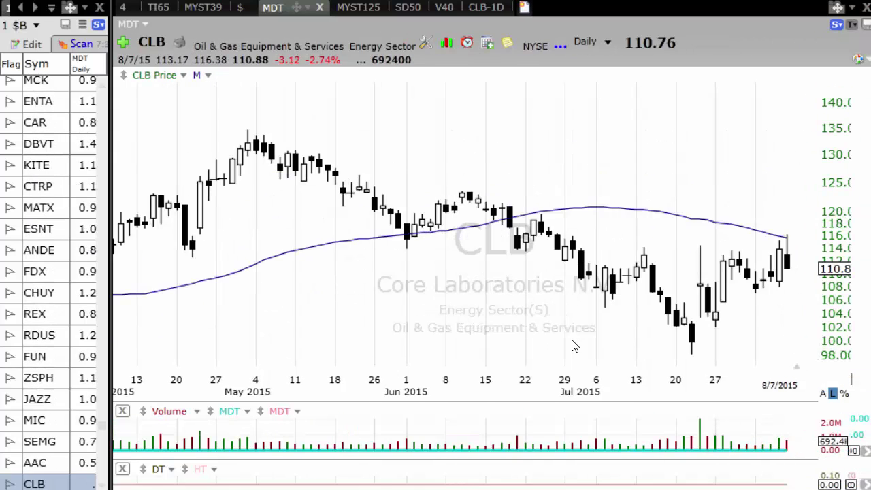
{"action": "key", "text": "space"}
{"action": "key", "text": "space"}
{"action": "key", "text": "space"}
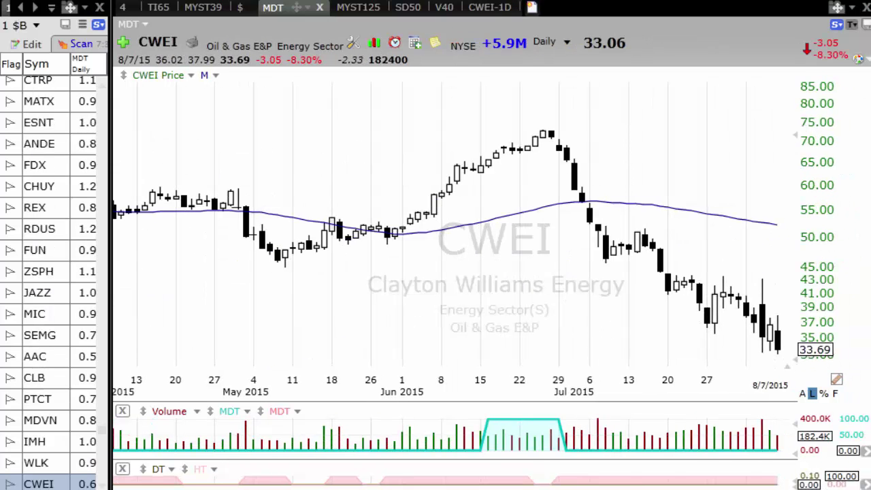
{"action": "key", "text": "BackSpace"}
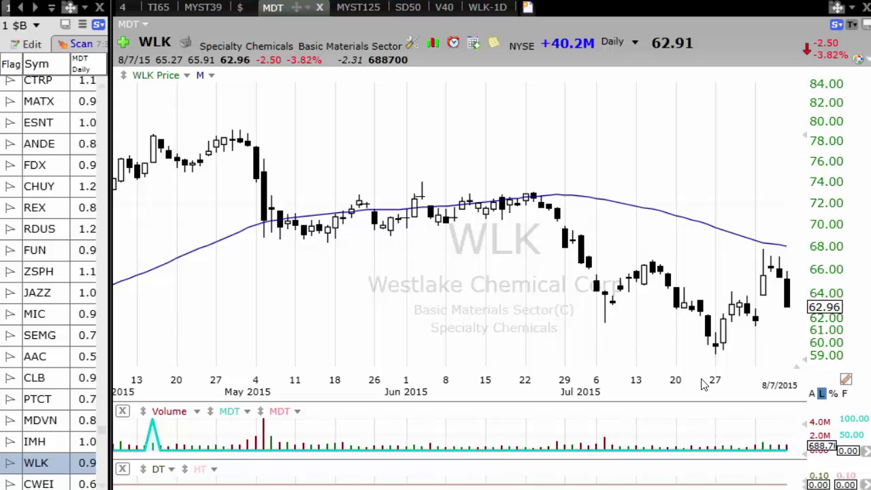
- Review the daily charts from CWEI to APC in the scan list, including FIT, CRZO and RGR
{"action": "key", "text": "space"}
{"action": "key", "text": "space"}
{"action": "key", "text": "space"}
{"action": "key", "text": "space"}
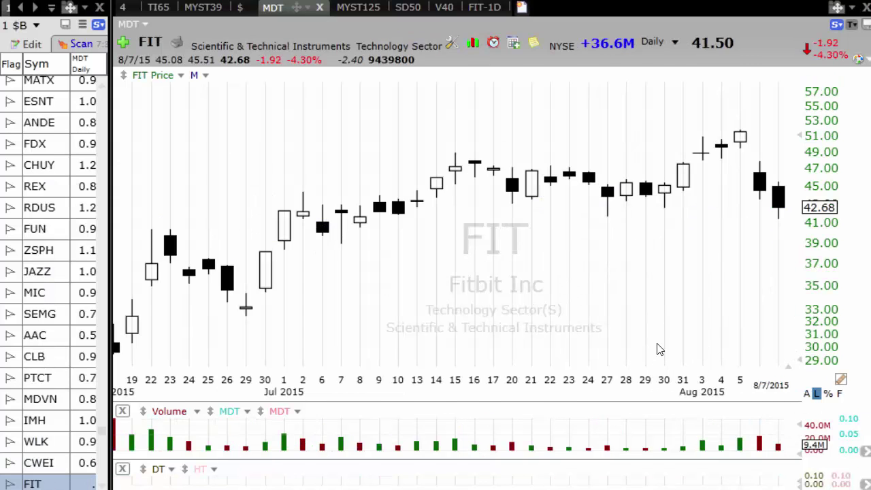
{"action": "key", "text": "space"}
{"action": "key", "text": "space"}
{"action": "key", "text": "space"}
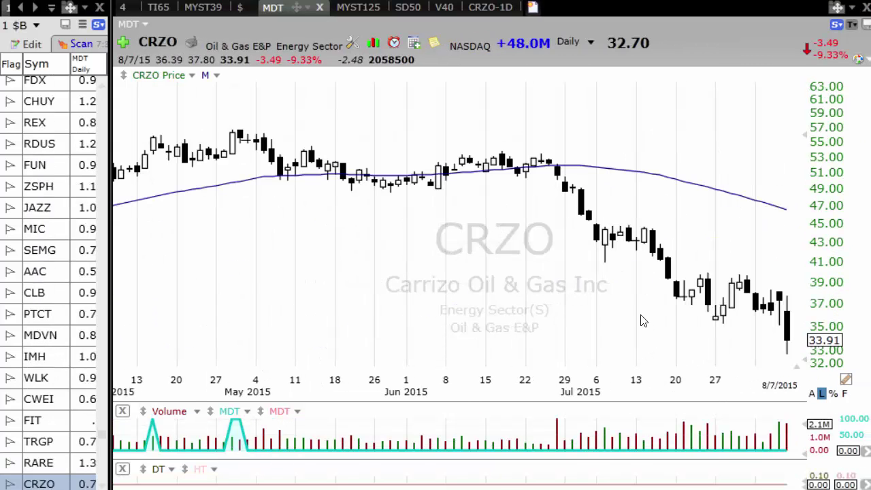
{"action": "key", "text": "space"}
{"action": "key", "text": "space"}
{"action": "key", "text": "space"}
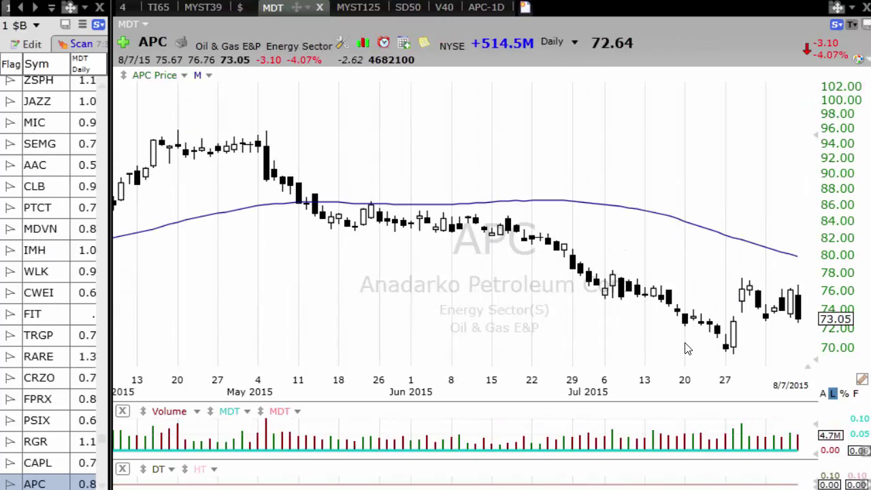
- Examine the daily charts from BCRX to INCY in the scan list, including LJPC, SUNE, CMG and NFLX
{"action": "key", "text": "space"}
{"action": "key", "text": "space"}
{"action": "key", "text": "space"}
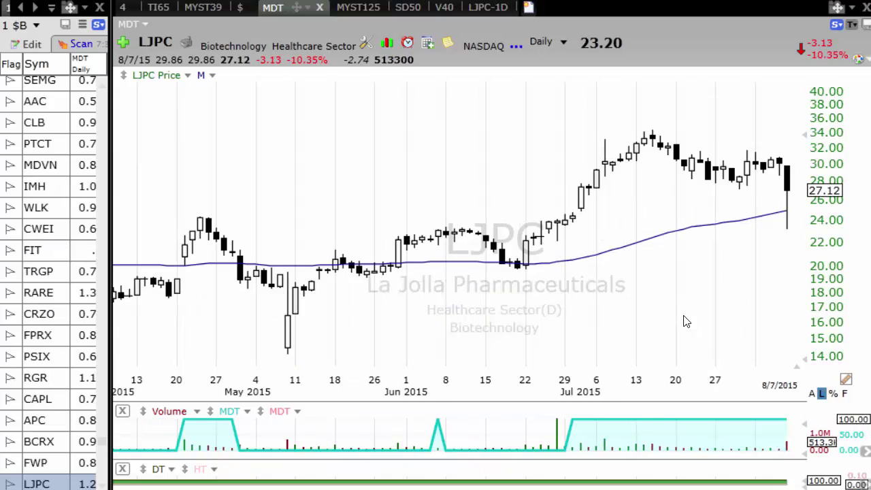
{"action": "key", "text": "space"}
{"action": "key", "text": "space"}
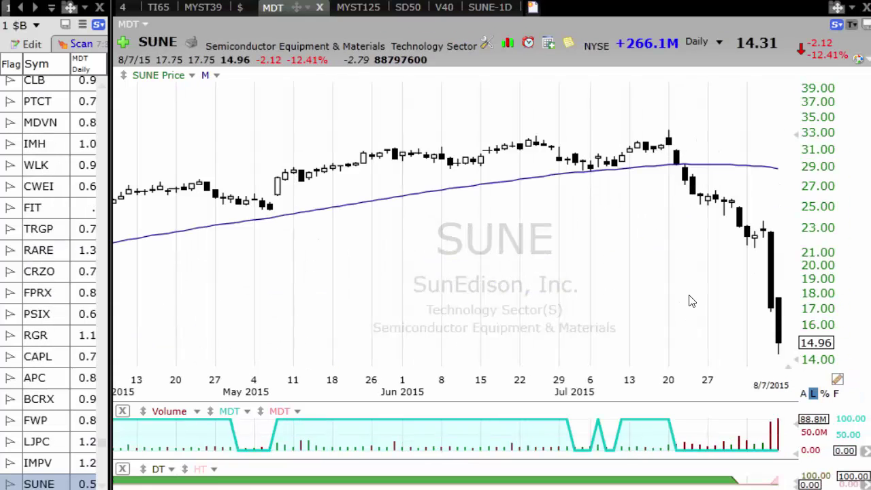
{"action": "key", "text": "space"}
{"action": "key", "text": "space"}
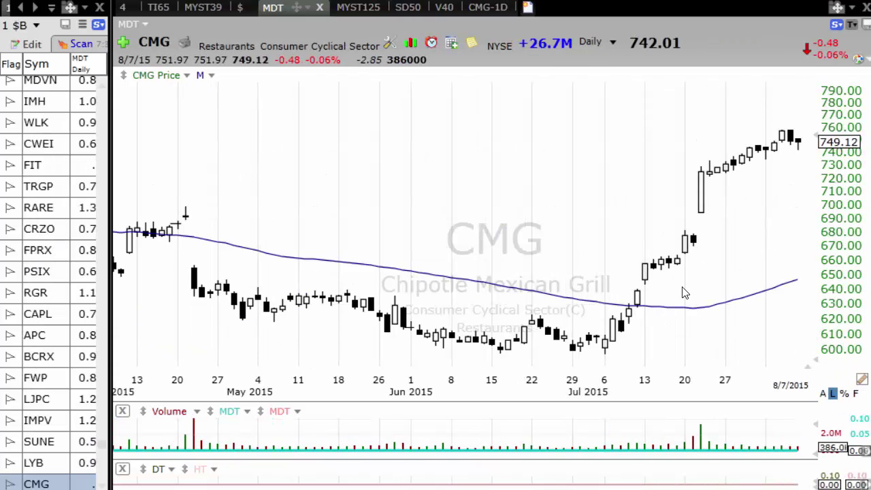
{"action": "key", "text": "space"}
{"action": "key", "text": "space"}
{"action": "key", "text": "space"}
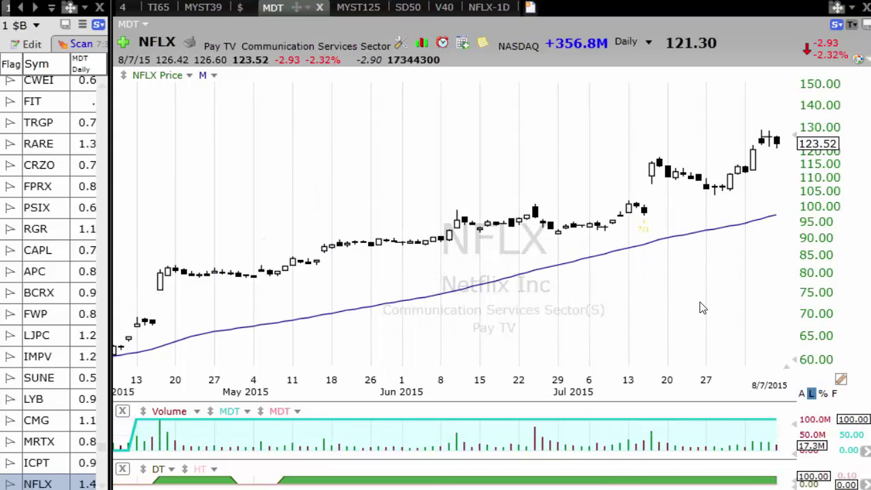
{"action": "key", "text": "space"}
{"action": "key", "text": "space"}
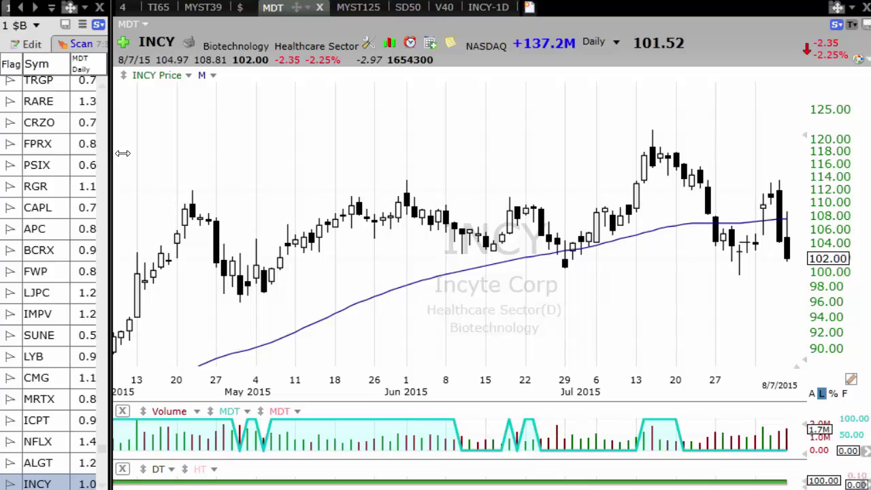
- Widen the scan list just enough to show its dollar-change column beside the symbols
{"action": "left_click_drag", "start_coordinate": [111, 156], "coordinate": [194, 157]}
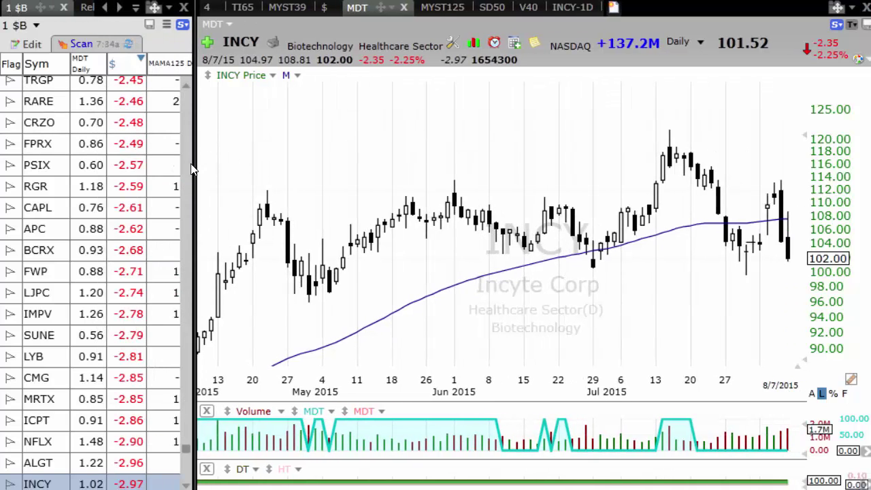
{"action": "left_click_drag", "start_coordinate": [194, 164], "coordinate": [163, 167]}
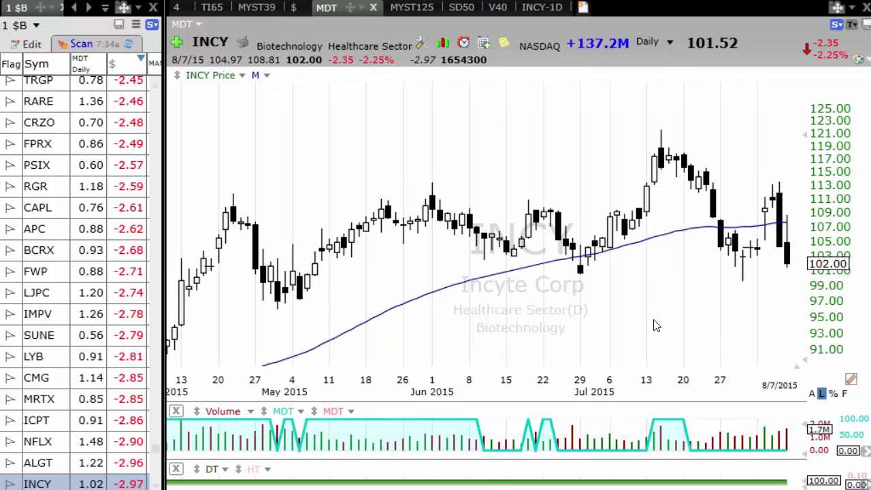
- Step through the daily charts from SCTY to MMS in the scan list, including CSOD, GOOGL and OPHT
{"action": "key", "text": "space"}
{"action": "key", "text": "space"}
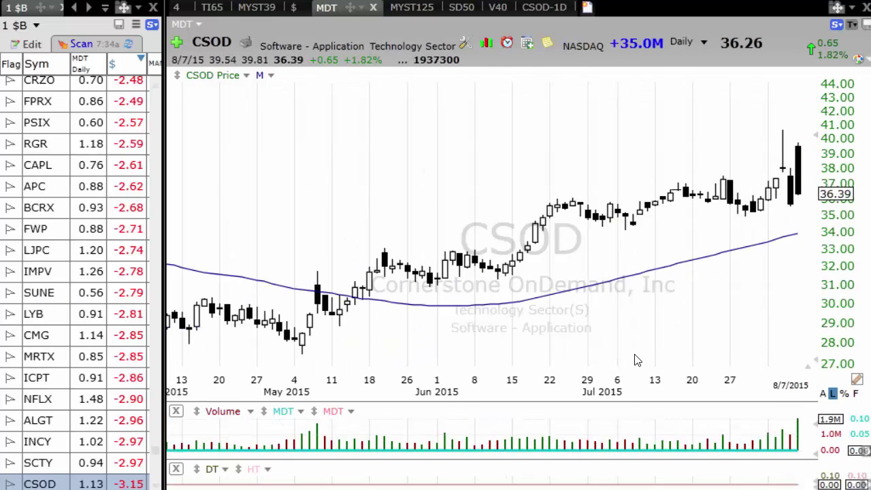
{"action": "key", "text": "space"}
{"action": "key", "text": "space"}
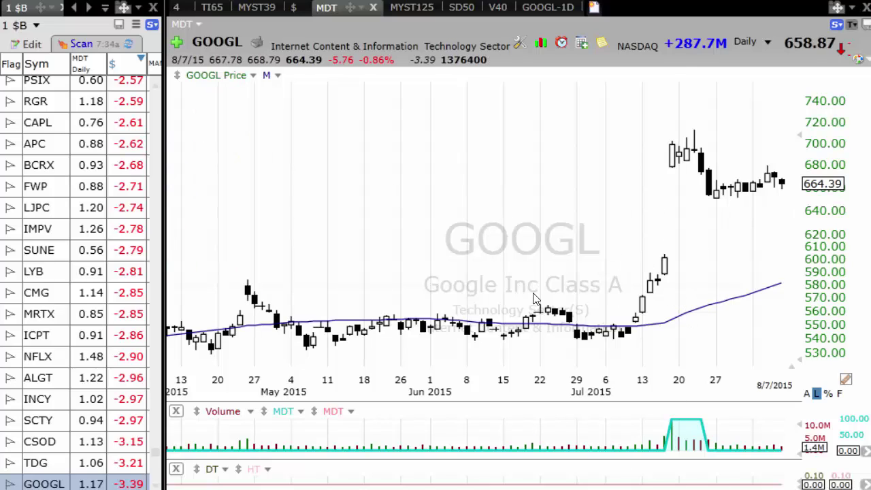
{"action": "key", "text": "Down"}
{"action": "key", "text": "Down"}
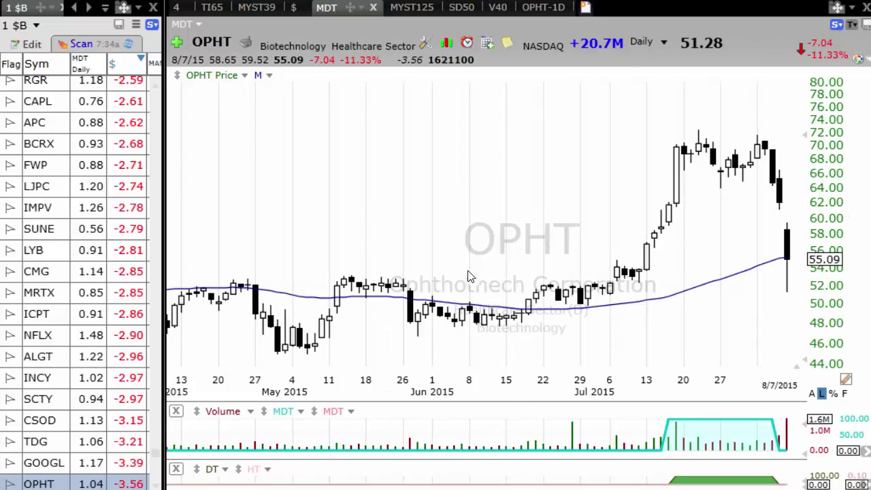
{"action": "key", "text": "Down"}
{"action": "key", "text": "Down"}
{"action": "key", "text": "Down"}
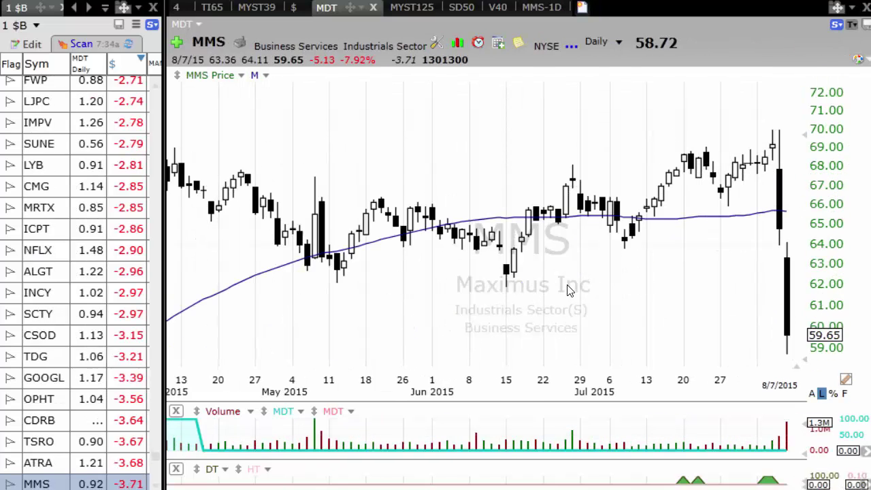
- Review the daily charts from CF to CBPO in the scan list, including ACAD, and return to PXD
{"action": "key", "text": "Down"}
{"action": "key", "text": "Down"}
{"action": "key", "text": "Down"}
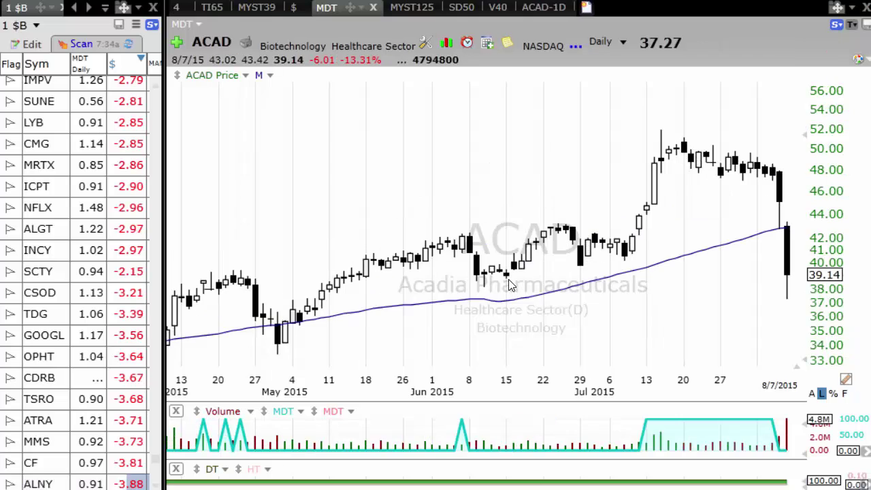
{"action": "key", "text": "Down"}
{"action": "key", "text": "Down"}
{"action": "key", "text": "Down"}
{"action": "key", "text": "Down"}
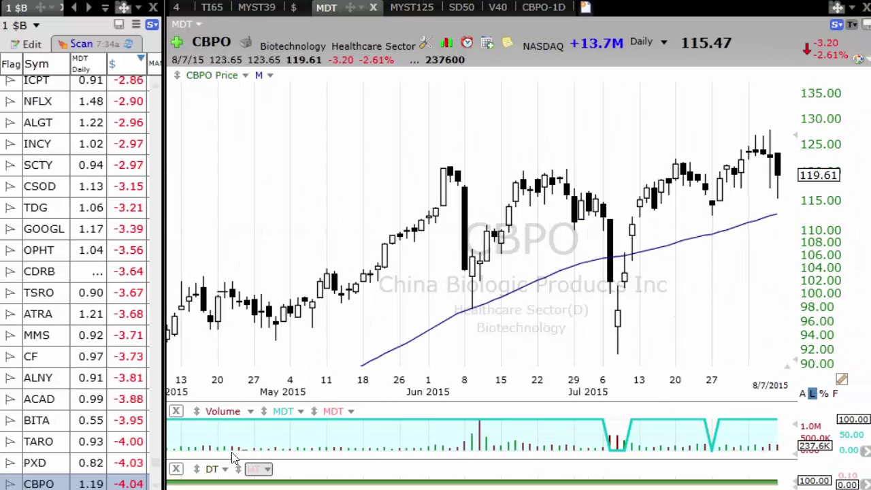
{"action": "key", "text": "Up"}
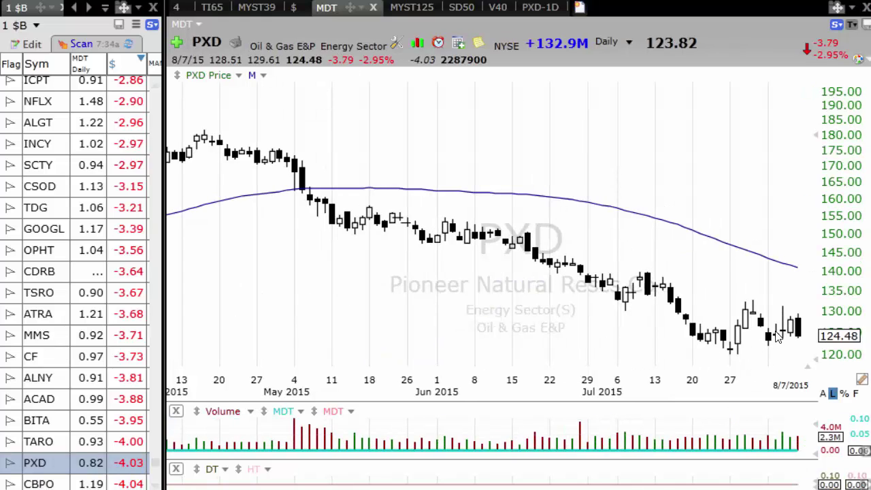
- Step through the daily charts from CBPO to XON in the scan list, including HUBS, GOOG and HII
{"action": "key", "text": "Down"}
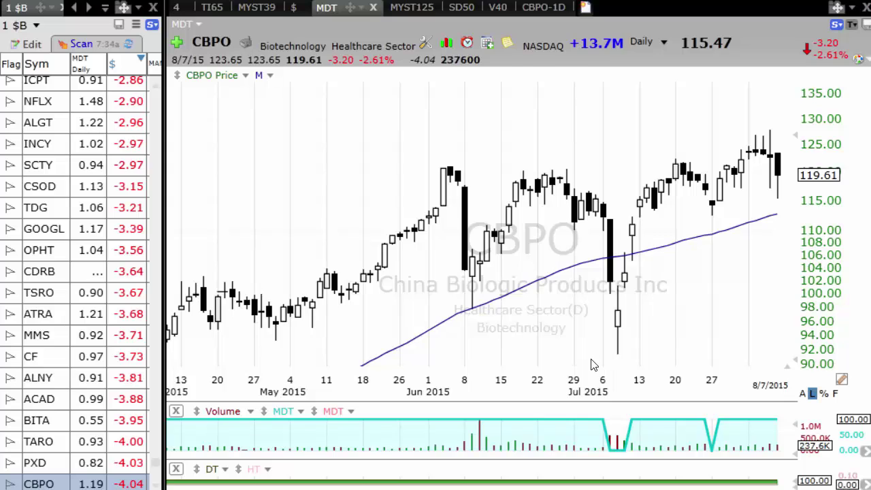
{"action": "key", "text": "Down"}
{"action": "key", "text": "Down"}
{"action": "key", "text": "Down"}
{"action": "key", "text": "Down"}
{"action": "key", "text": "Down"}
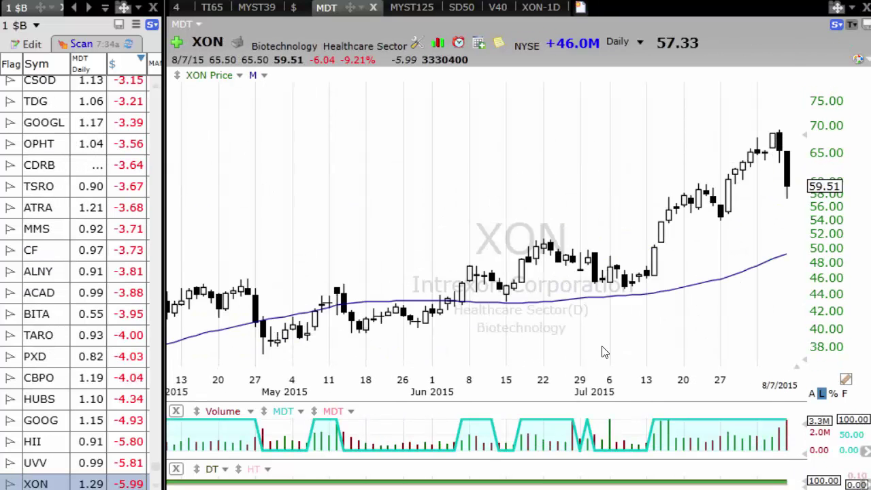
- Review the daily charts from AMZN to LGND in the scan list, including REGN and BIIB, and continue to ISRG
{"action": "key", "text": "Down"}
{"action": "key", "text": "Down"}
{"action": "key", "text": "Down"}
{"action": "key", "text": "Down"}
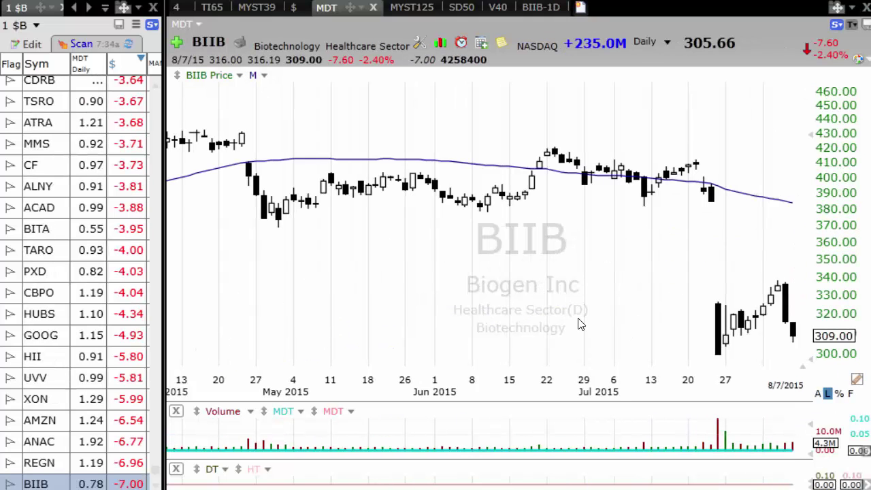
{"action": "key", "text": "Down"}
{"action": "key", "text": "Down"}
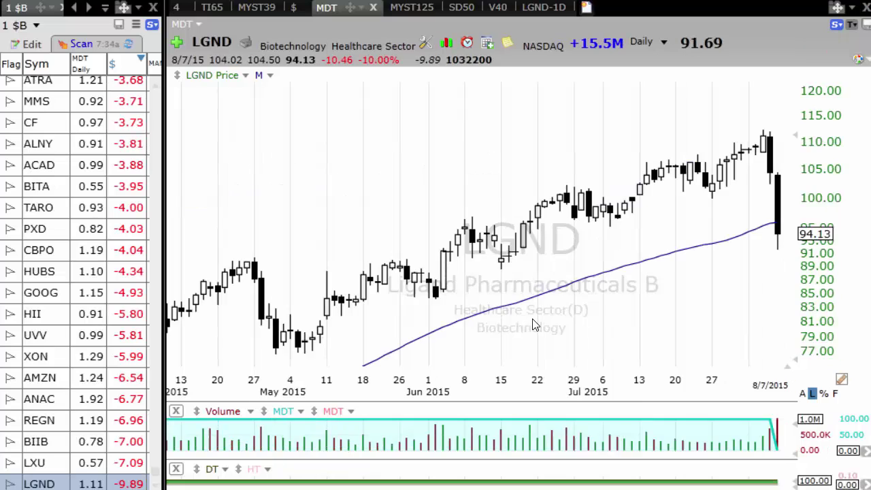
{"action": "key", "text": "Down"}
{"action": "key", "text": "Down"}
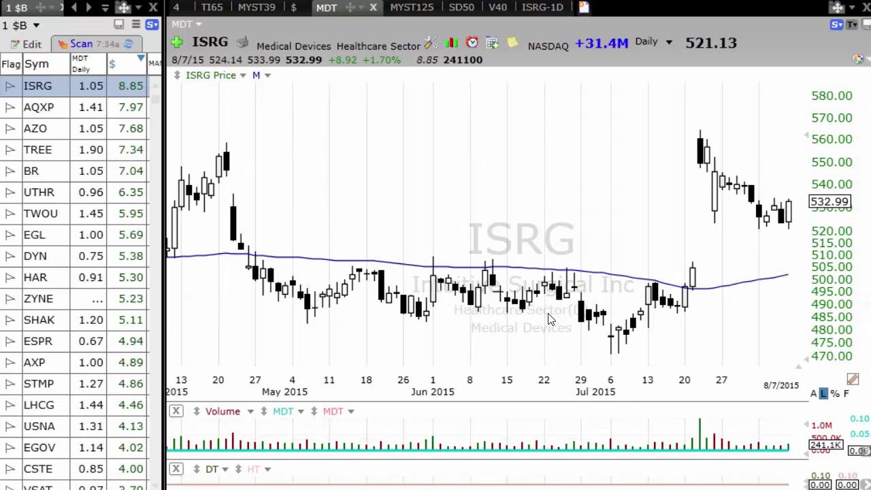
- Find the flagged WMT among the losing stocks in the scan list and open its daily chart
{"action": "right_click", "coordinate": [60, 404]}
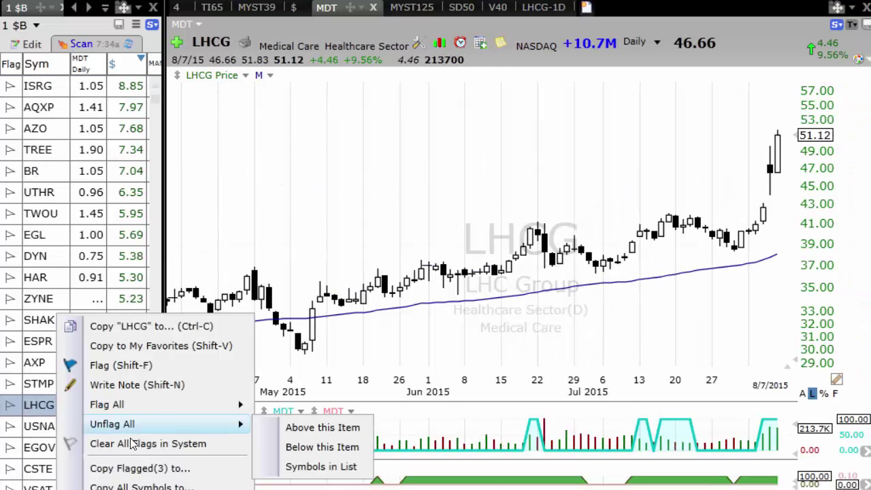
{"action": "left_click", "coordinate": [24, 368]}
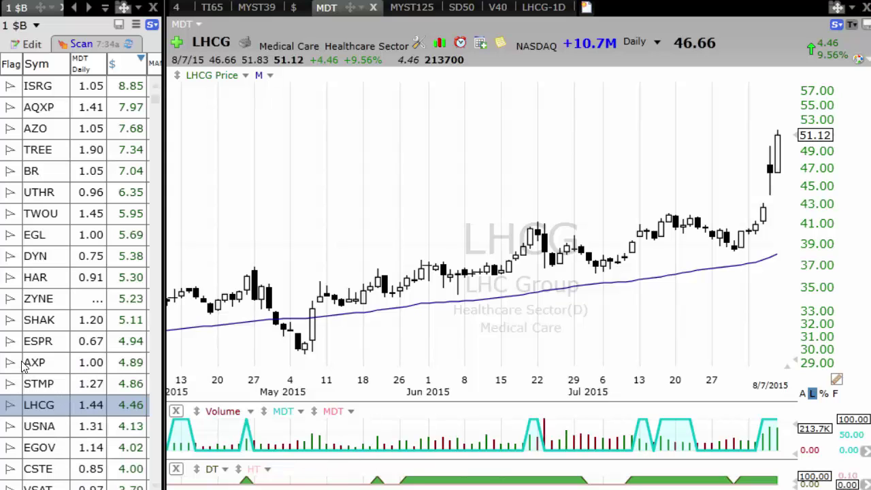
{"action": "scroll", "coordinate": [27, 368], "scroll_direction": "down", "scroll_amount": 9}
{"action": "scroll", "coordinate": [41, 363], "scroll_direction": "down", "scroll_amount": 20}
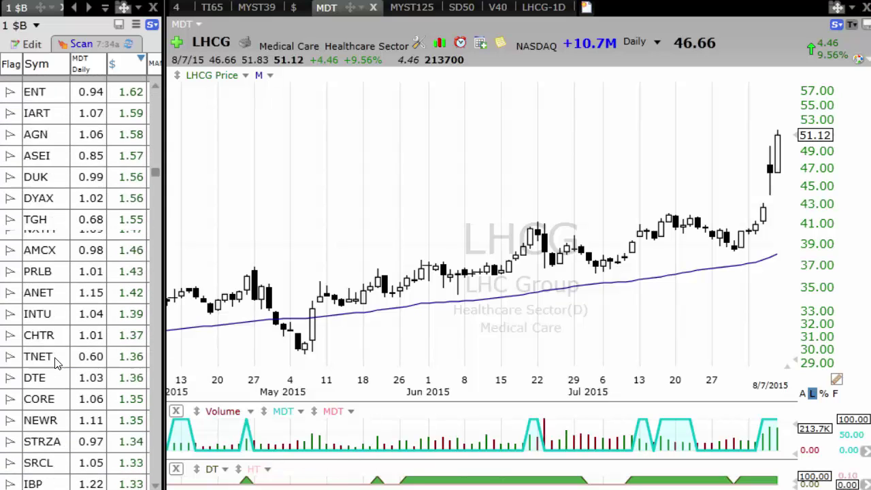
{"action": "scroll", "coordinate": [57, 364], "scroll_direction": "down", "scroll_amount": 20}
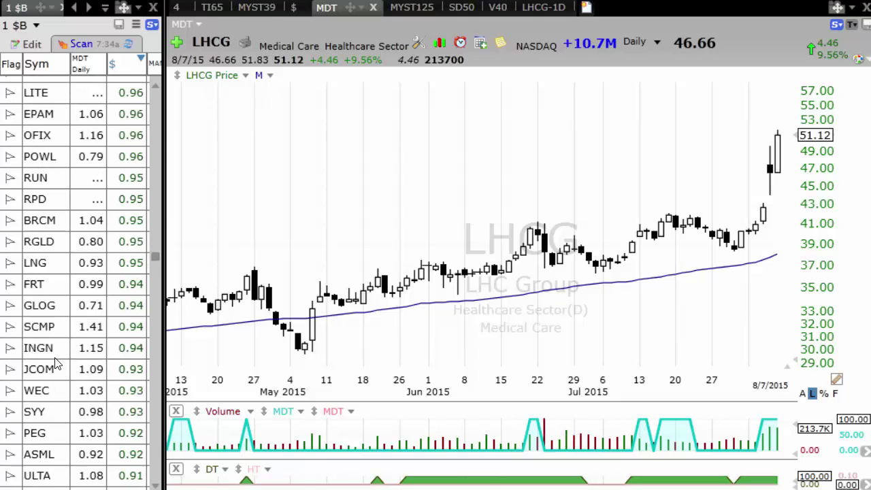
{"action": "scroll", "coordinate": [58, 360], "scroll_direction": "down", "scroll_amount": 20}
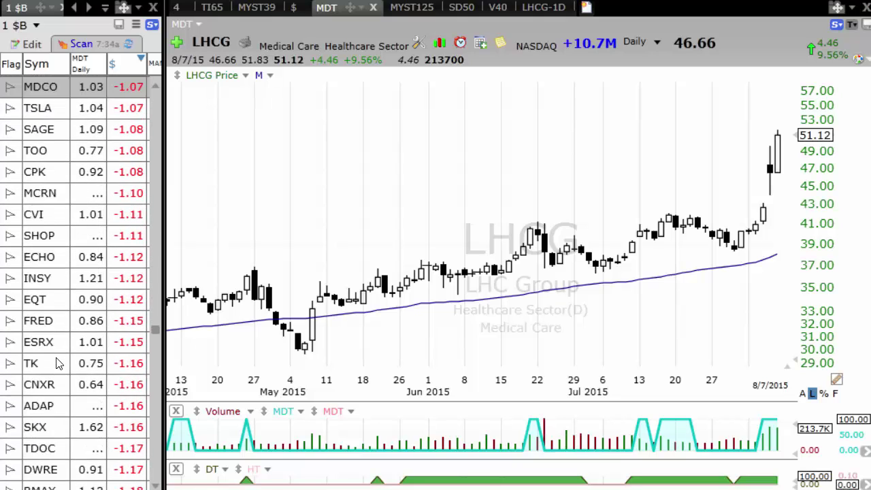
{"action": "left_click", "coordinate": [50, 313]}
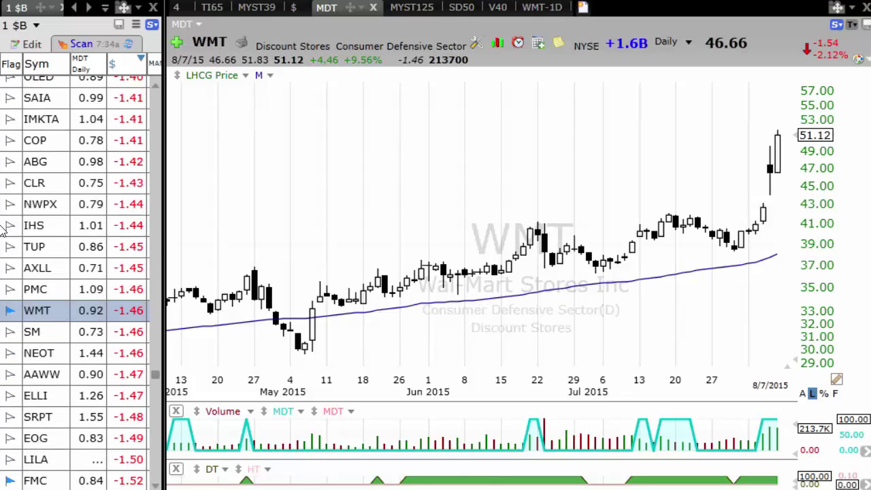
- Move from WMT to the flagged FMC in the scan list and view its daily chart
{"action": "key", "text": "Down"}
{"action": "key", "text": "Down"}
{"action": "key", "text": "Down"}
{"action": "key", "text": "Down"}
{"action": "key", "text": "Down"}
{"action": "key", "text": "Down"}
{"action": "key", "text": "Down"}
{"action": "key", "text": "Down"}
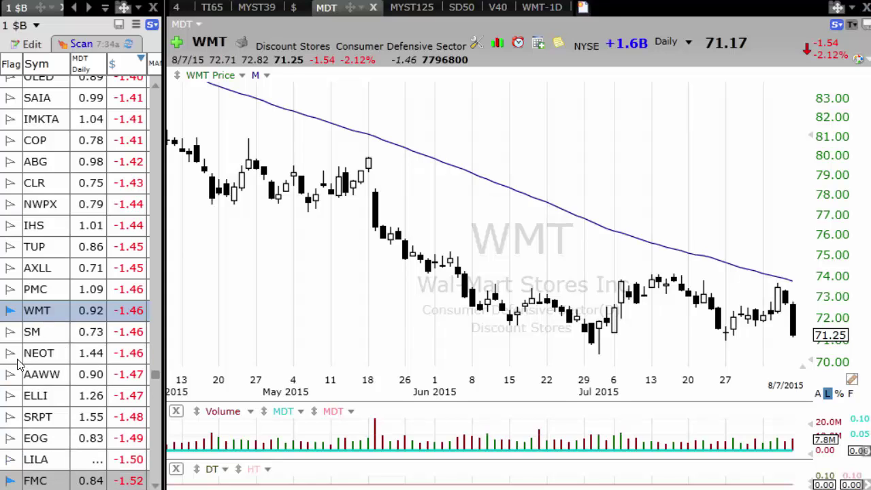
- Return to the flagged STX in the scan list and examine the most recent candles on its daily chart
{"action": "scroll", "coordinate": [94, 410], "scroll_direction": "up", "scroll_amount": 10}
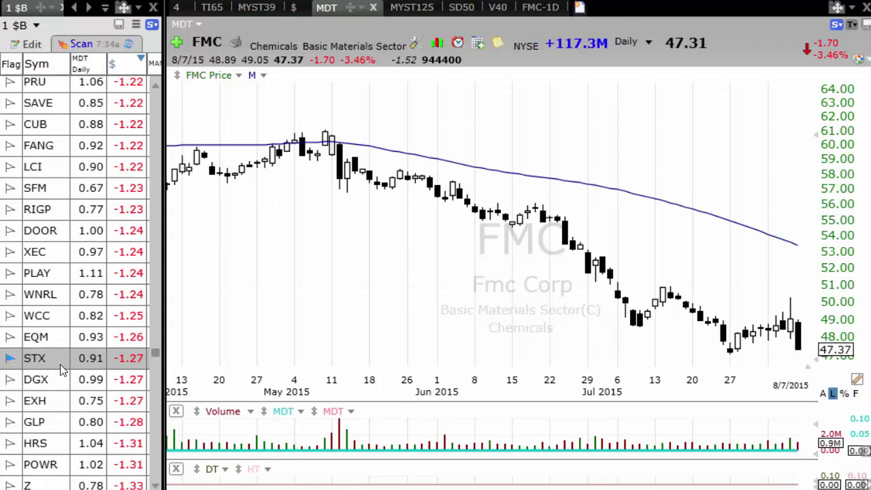
{"action": "left_click", "coordinate": [93, 356]}
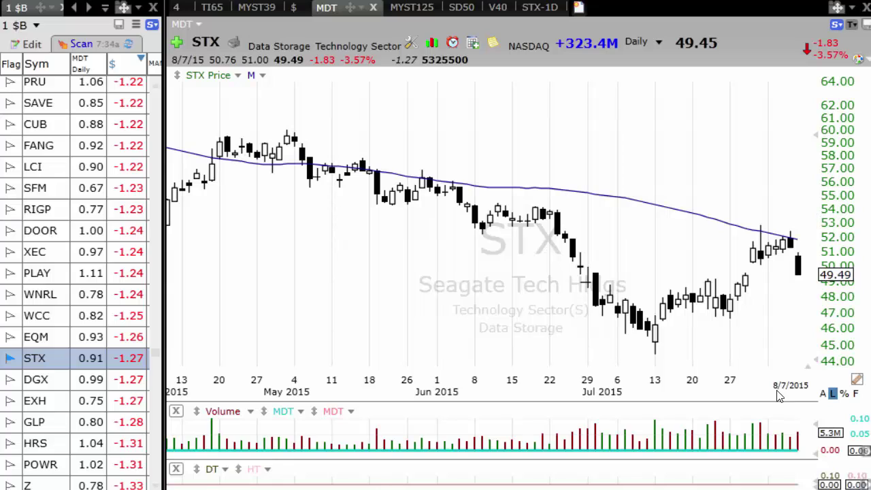
{"action": "left_click", "coordinate": [799, 259]}
{"action": "left_click", "coordinate": [800, 253]}
{"action": "left_click", "coordinate": [798, 271]}
{"action": "left_click", "coordinate": [601, 197]}
{"action": "left_click_drag", "start_coordinate": [801, 277], "coordinate": [820, 345]}
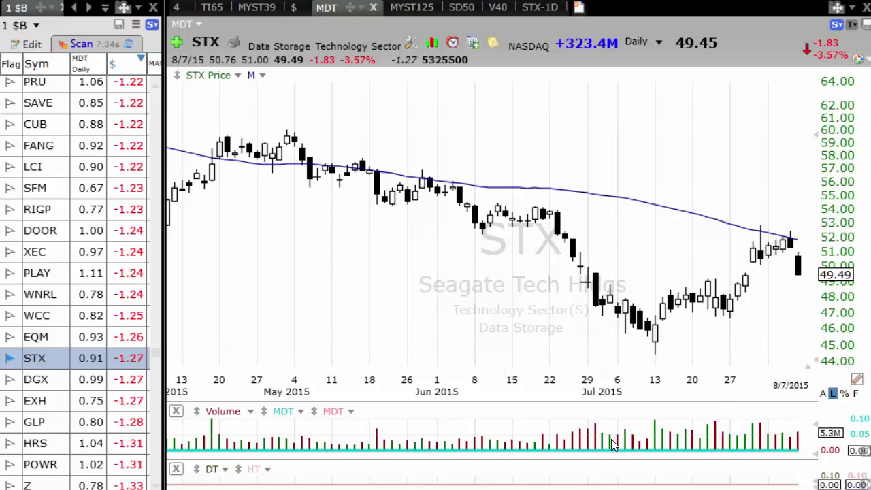